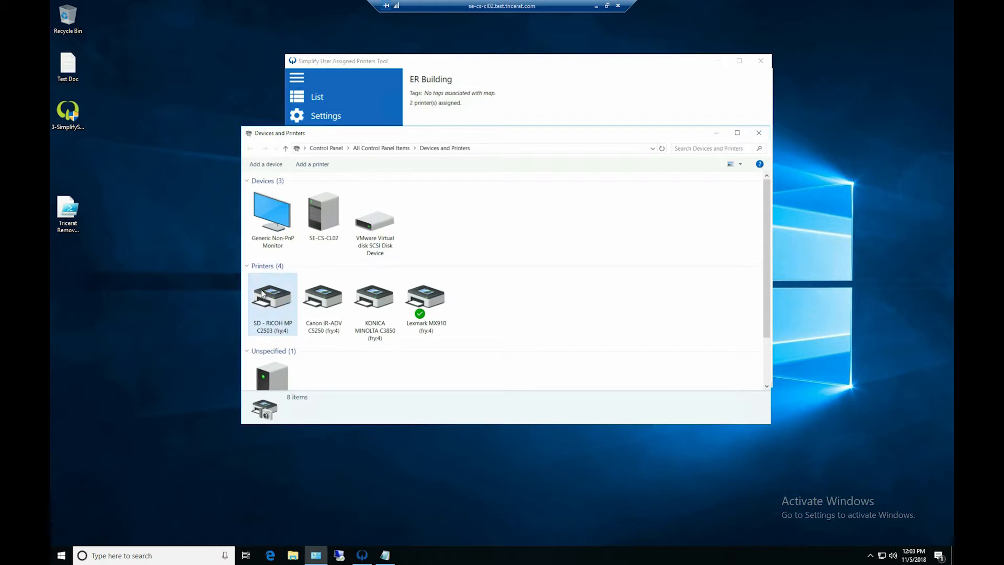
# - Examine the model details of the SD - RICOH MP C2503, Canon iR-ADV C5250, KONICA MINOLTA C3850 and Lexmark MX910 printers
pyautogui.click(263, 307)
pyautogui.click(332, 299)
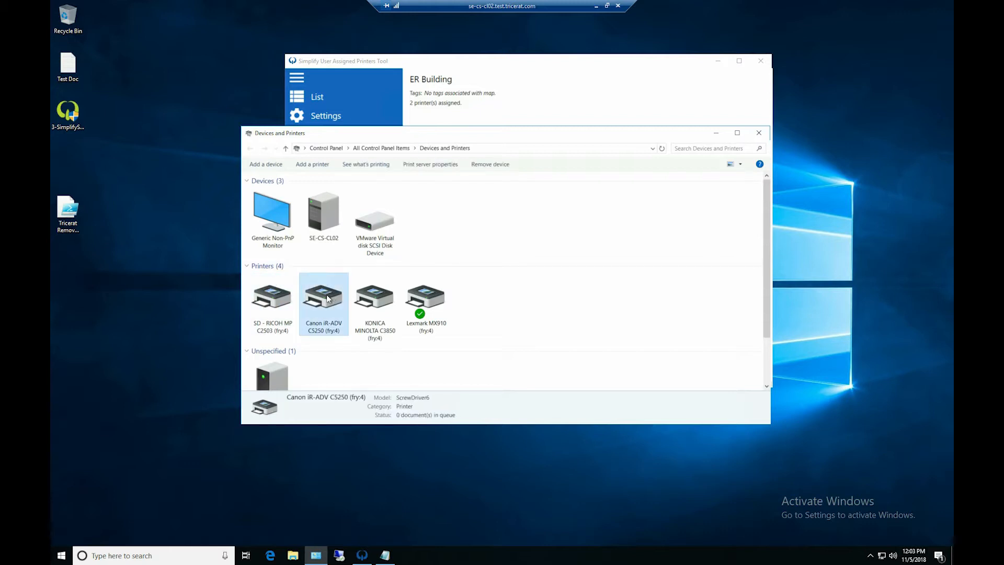
pyautogui.click(379, 303)
pyautogui.click(419, 307)
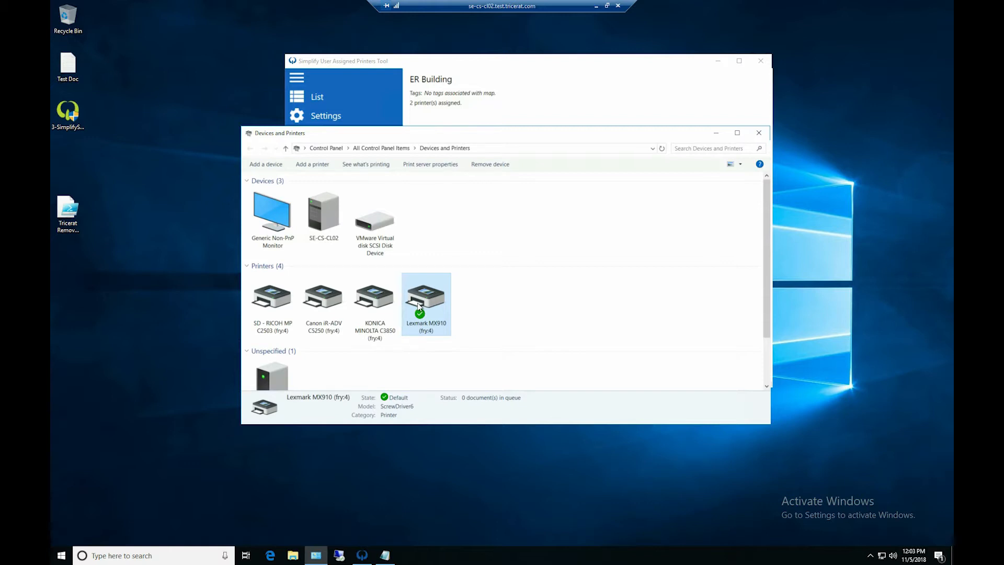
pyautogui.click(388, 308)
pyautogui.click(325, 302)
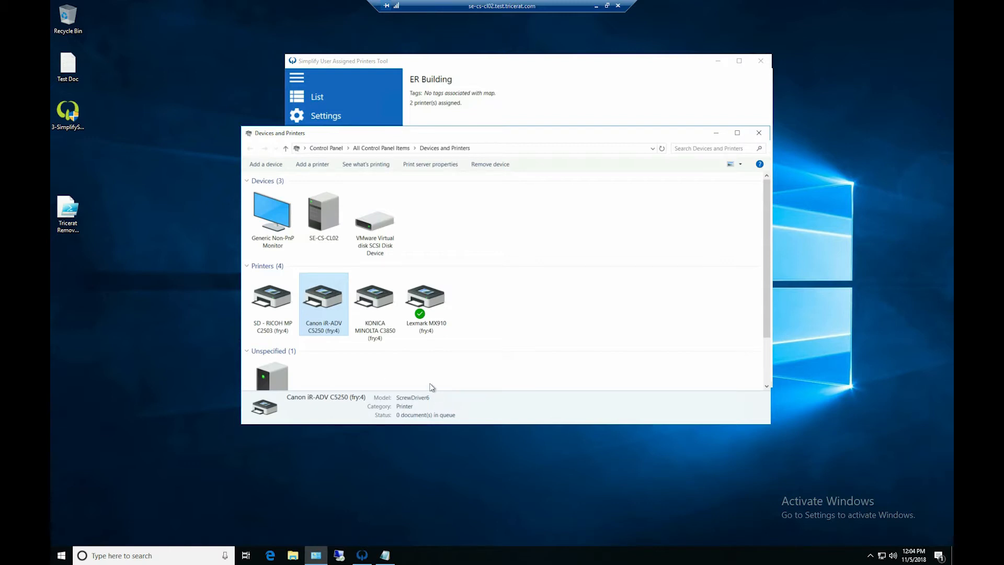
pyautogui.click(421, 310)
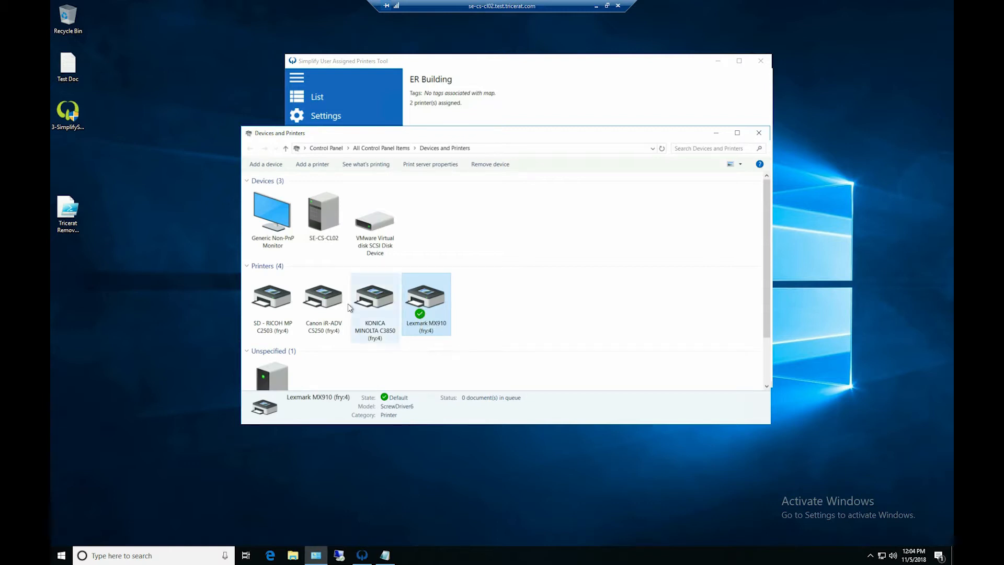
# - Inspect the installed drivers in the print server properties, select ScrewDriver6, and close the properties without changes
pyautogui.click(435, 164)
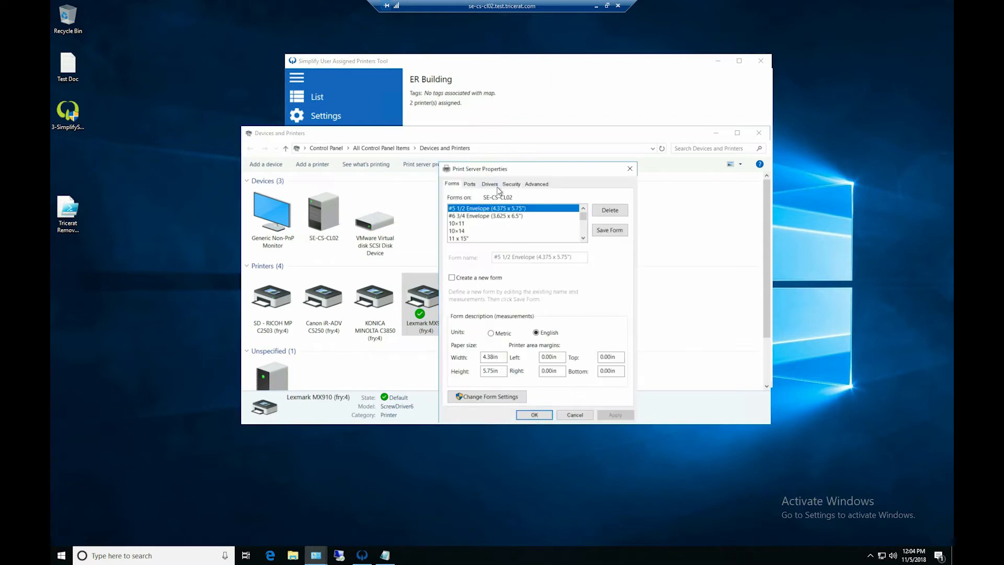
pyautogui.click(490, 184)
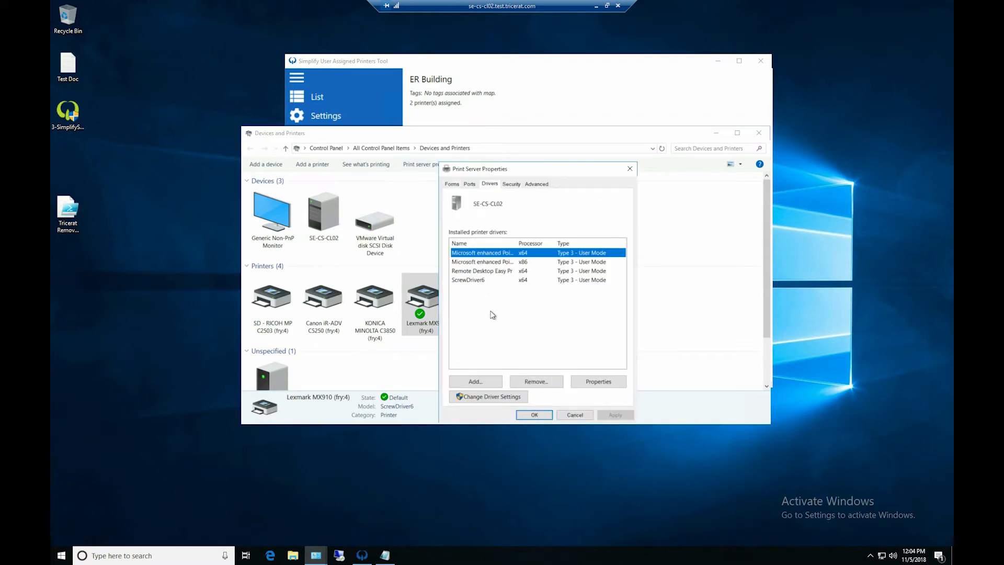
pyautogui.click(481, 280)
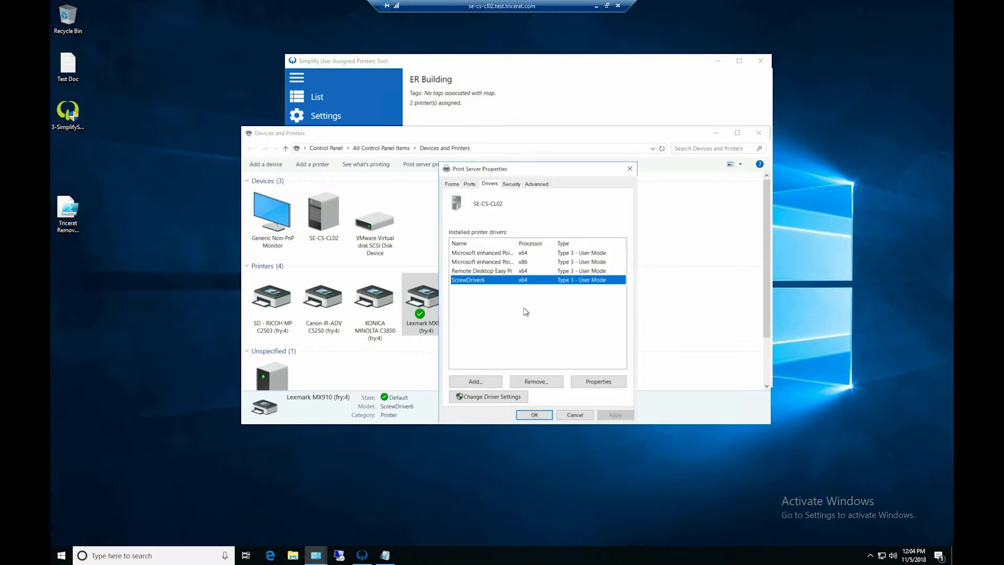
pyautogui.click(562, 417)
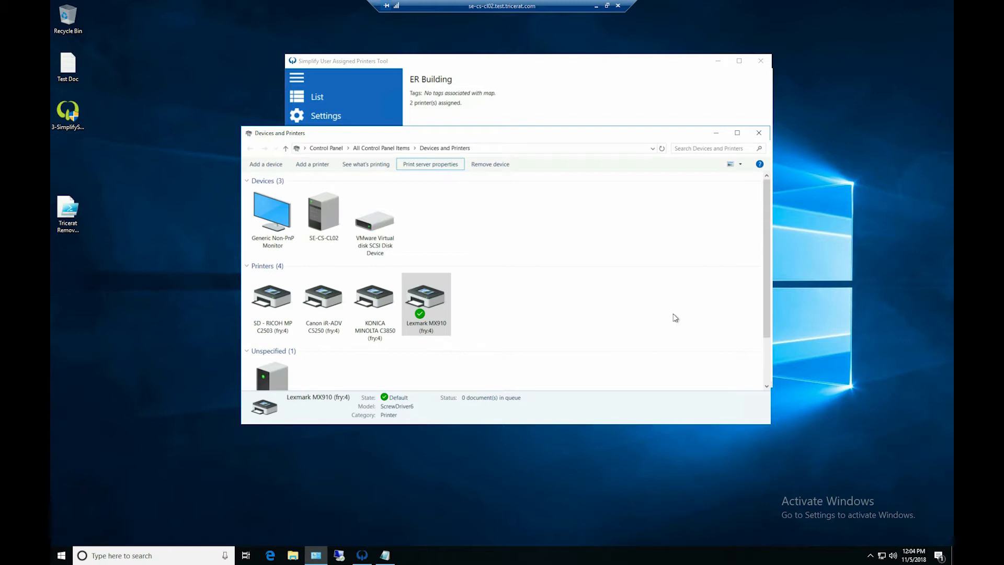
# - Review the Print and Hold, Watermark and Overlays options in the Lexmark MX910 printing preferences, then cancel
pyautogui.rightClick(424, 301)
pyautogui.click(459, 330)
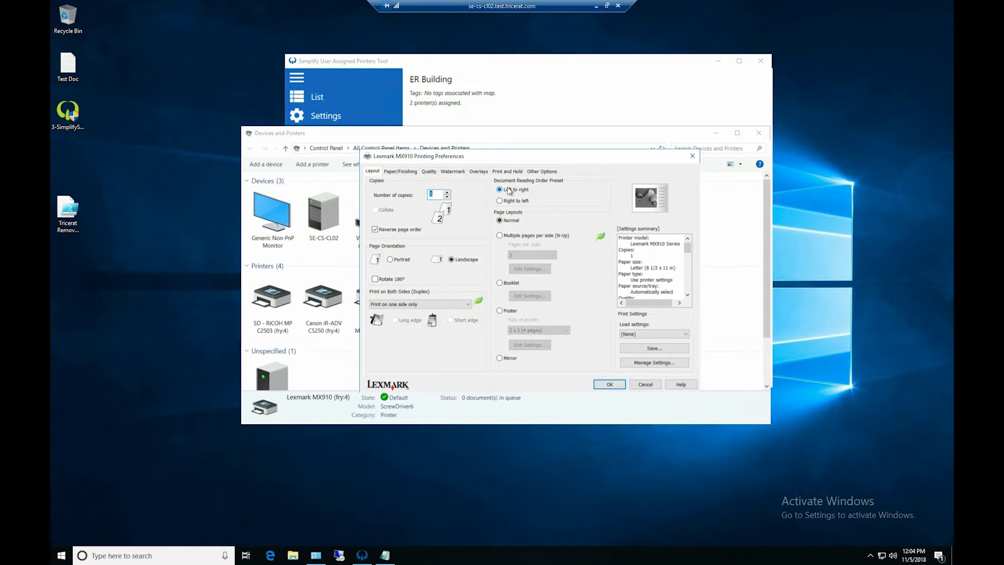
pyautogui.click(507, 171)
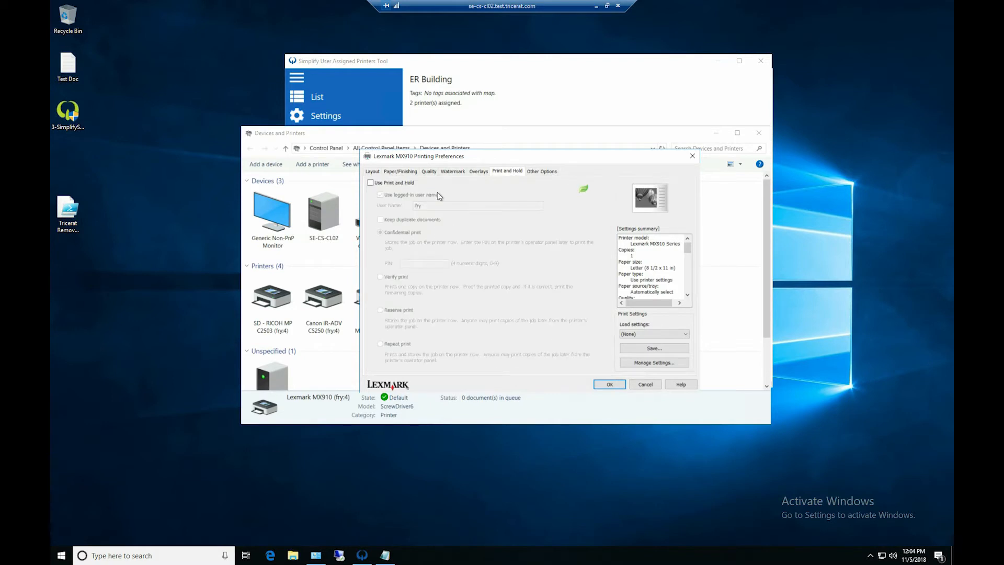
pyautogui.click(453, 172)
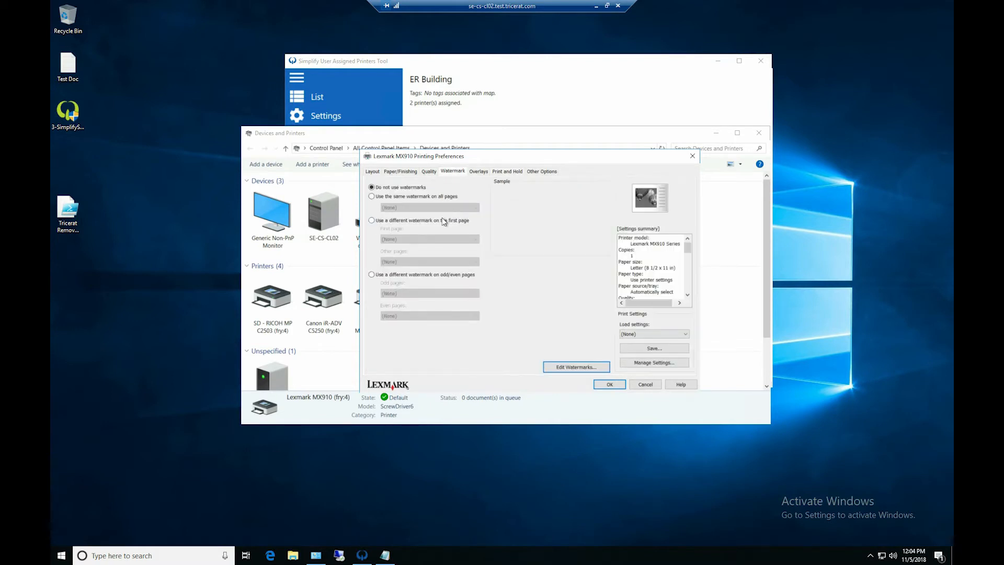
pyautogui.click(486, 172)
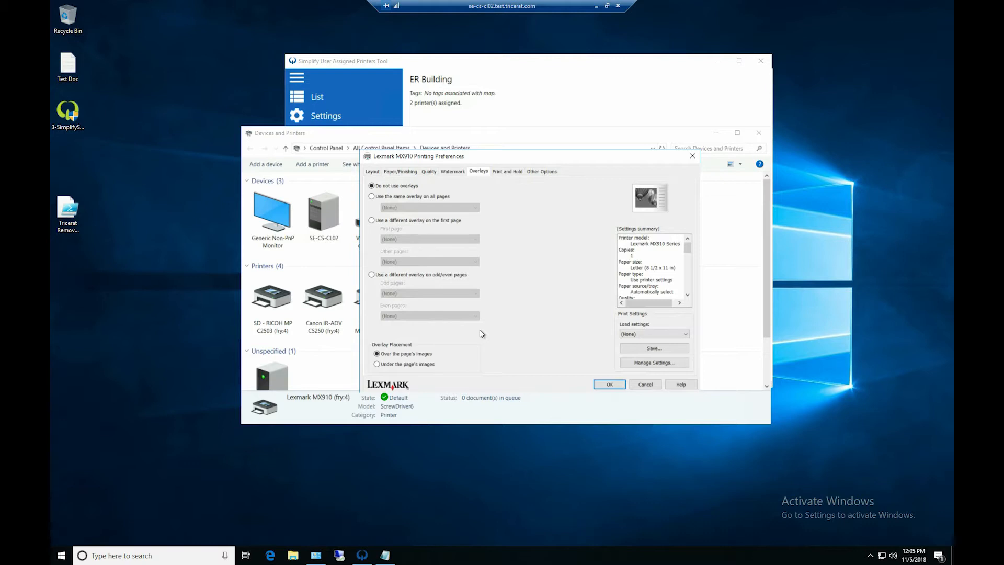
pyautogui.click(645, 384)
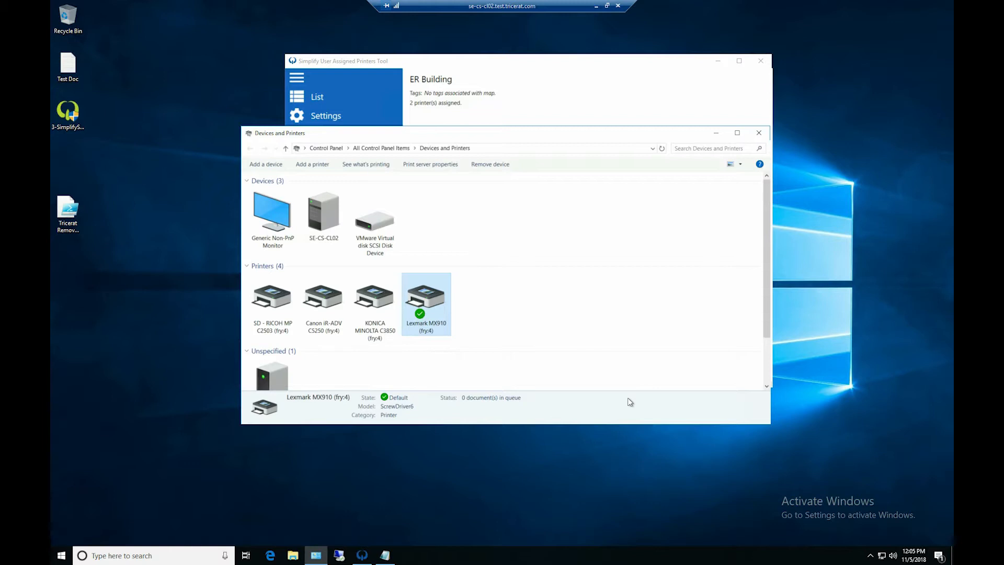
# - Go through the details of each session printer again, ending on the default Lexmark MX910
pyautogui.click(294, 306)
pyautogui.click(319, 304)
pyautogui.click(389, 303)
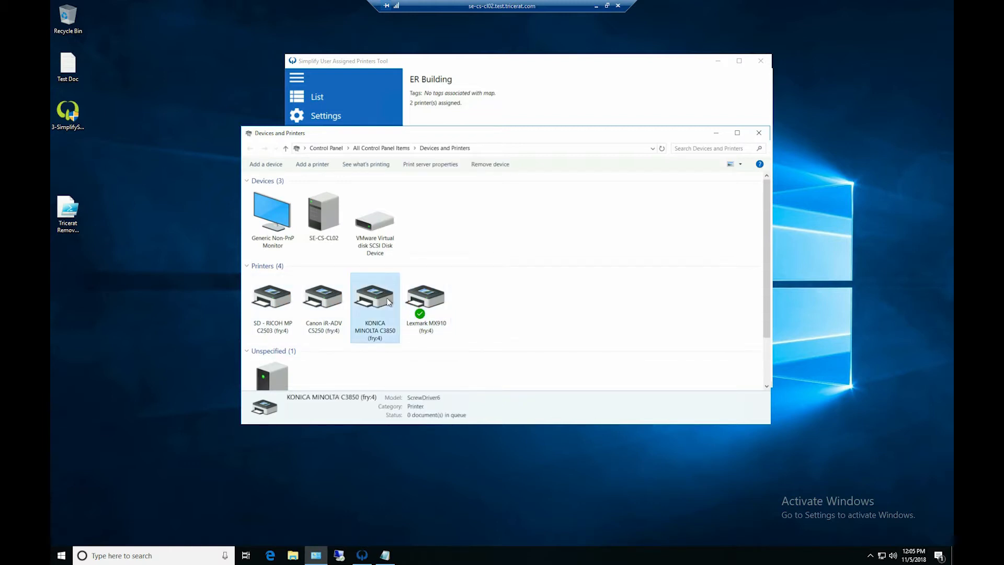
pyautogui.click(426, 308)
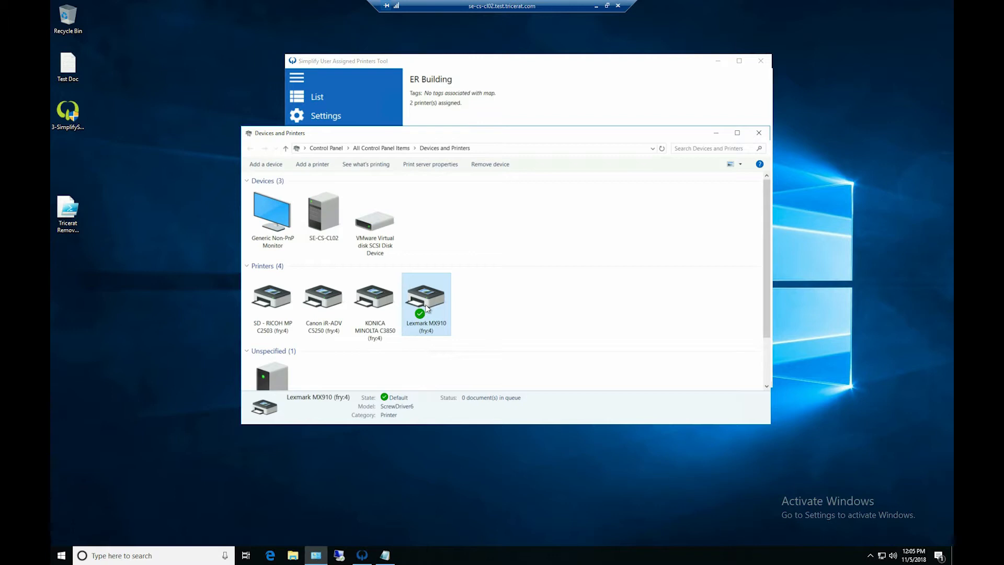
# - Switch to the Simplify User Assigned Printers Tool, view the current printer list, and return to the ER Building map
pyautogui.click(393, 66)
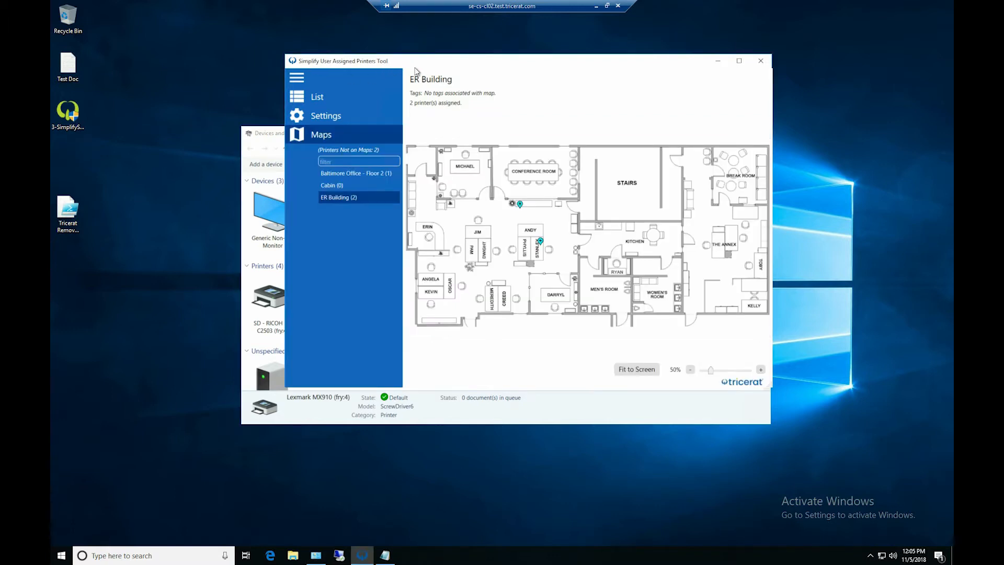
pyautogui.click(313, 100)
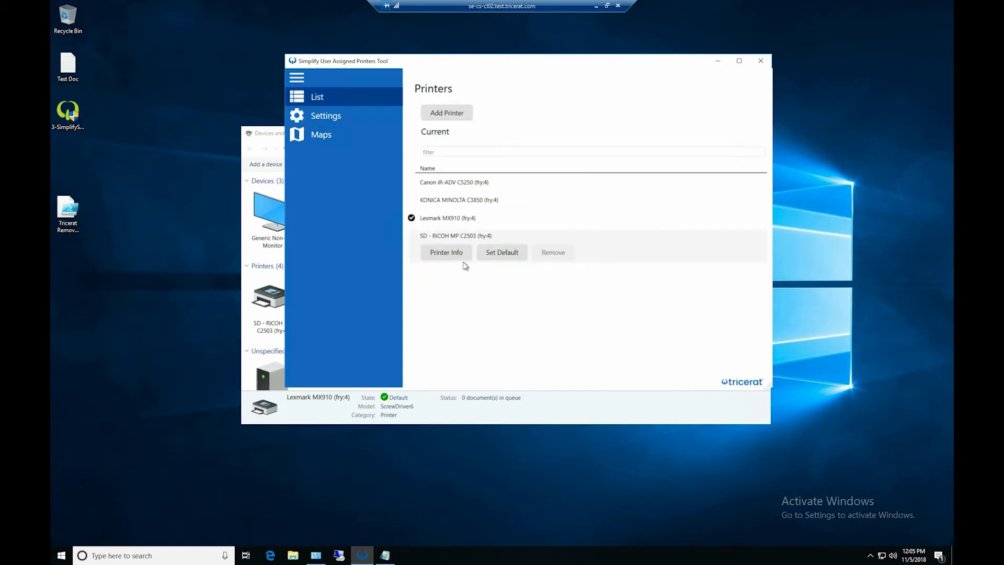
pyautogui.click(348, 131)
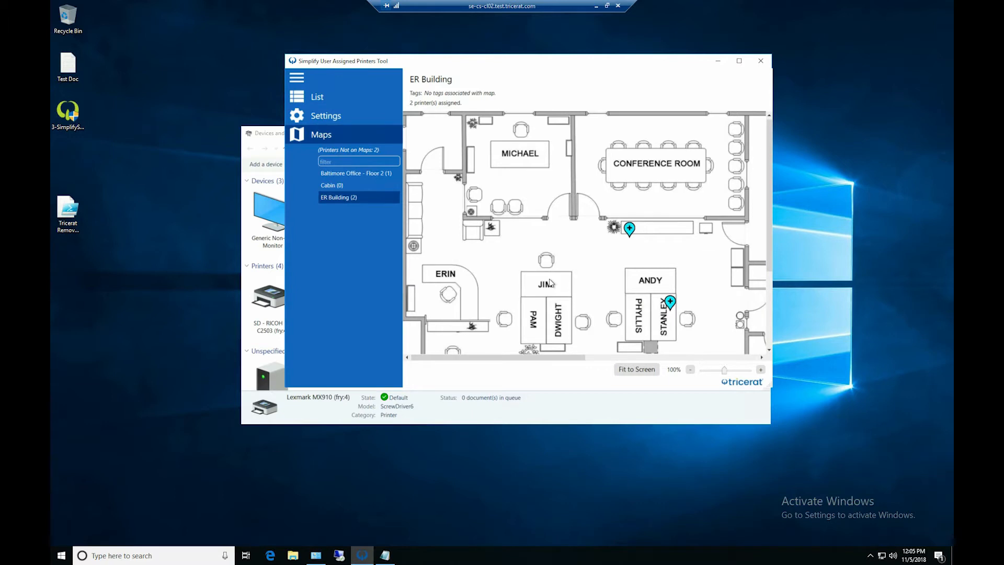
# - Add the Main Office Ricoh printer from its marker at Stanley's desk on the ER Building map
pyautogui.scroll(-2, 550, 283)
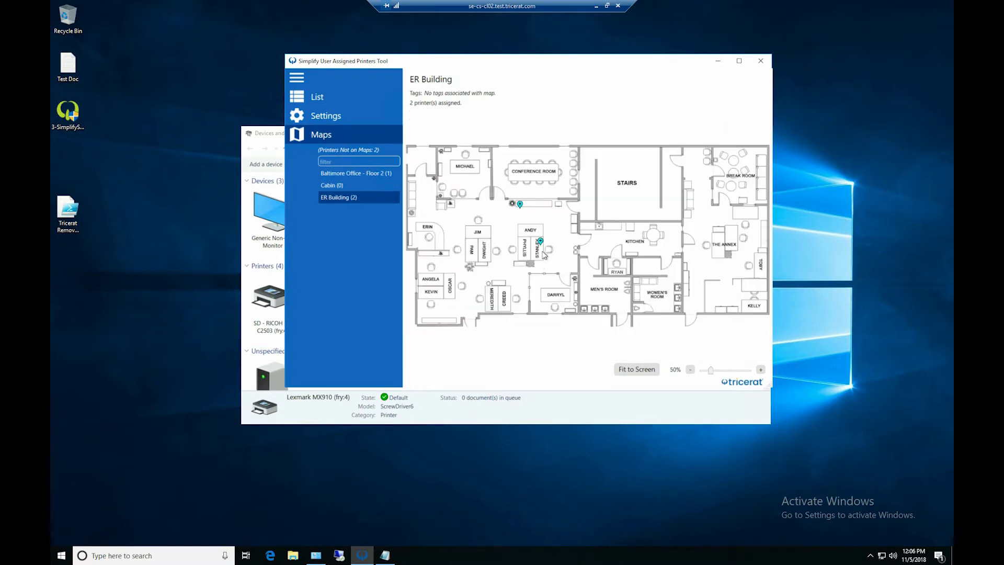
pyautogui.scroll(2, 544, 255)
pyautogui.scroll(5, 544, 254)
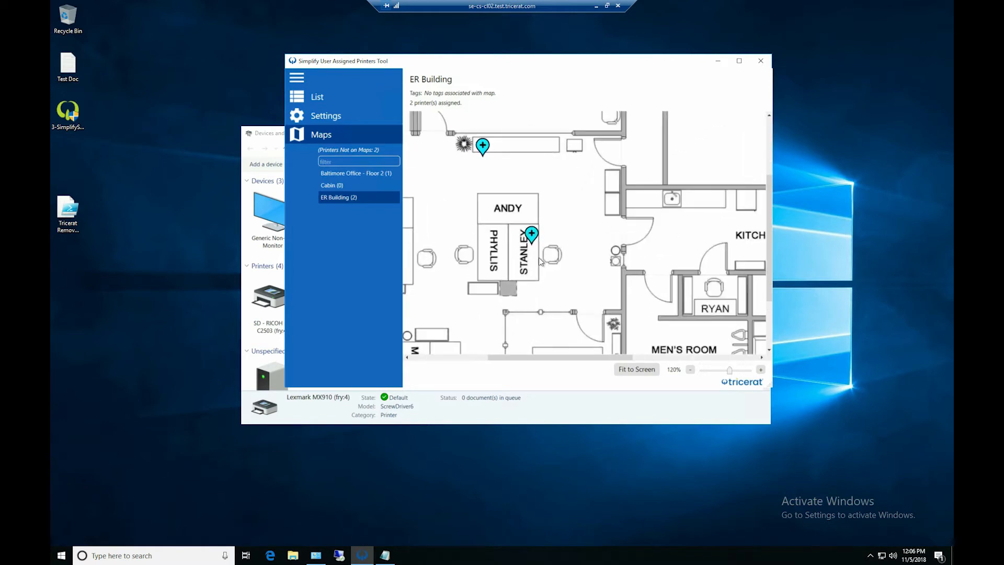
pyautogui.click(532, 235)
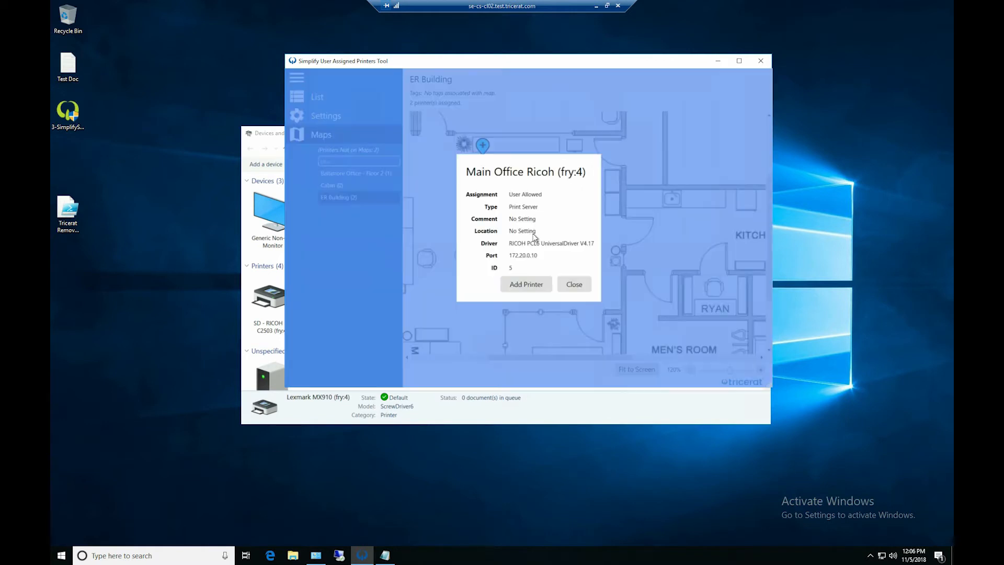
pyautogui.click(531, 283)
pyautogui.click(541, 313)
# - Check the Main Office Ricoh printer in Devices and Printers and compare it with its marker on the ER Building map
pyautogui.click(536, 411)
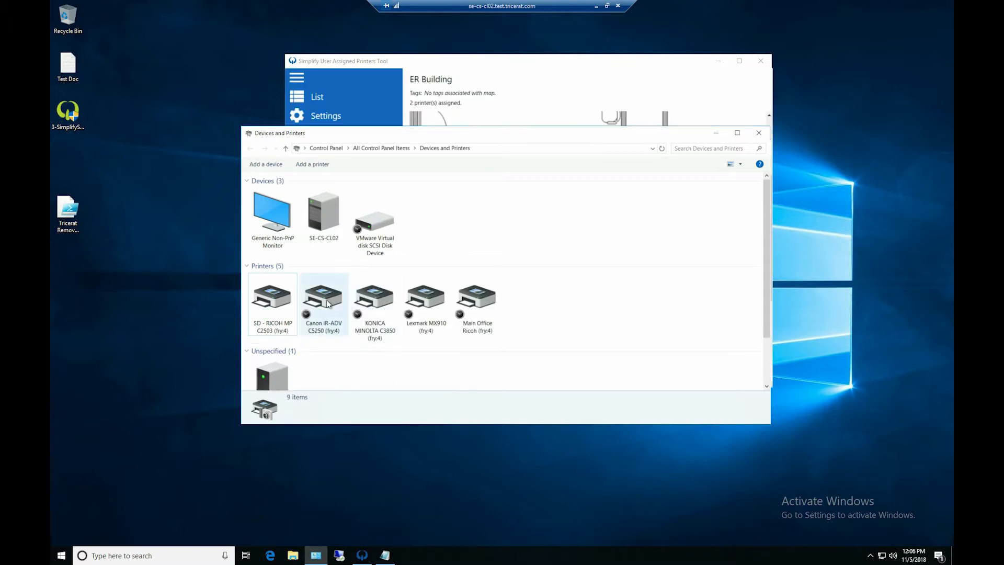
pyautogui.click(475, 309)
pyautogui.click(552, 94)
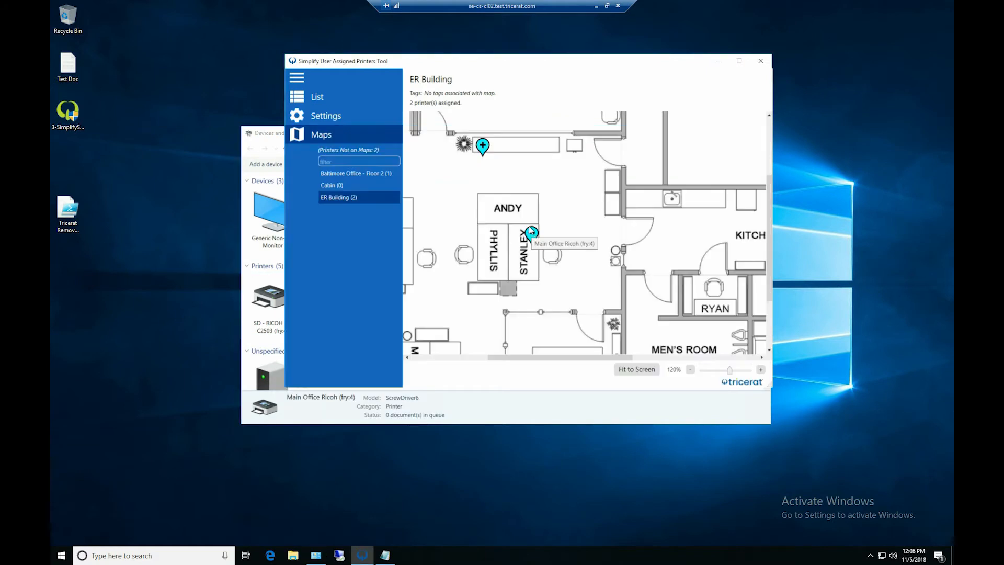
pyautogui.click(477, 418)
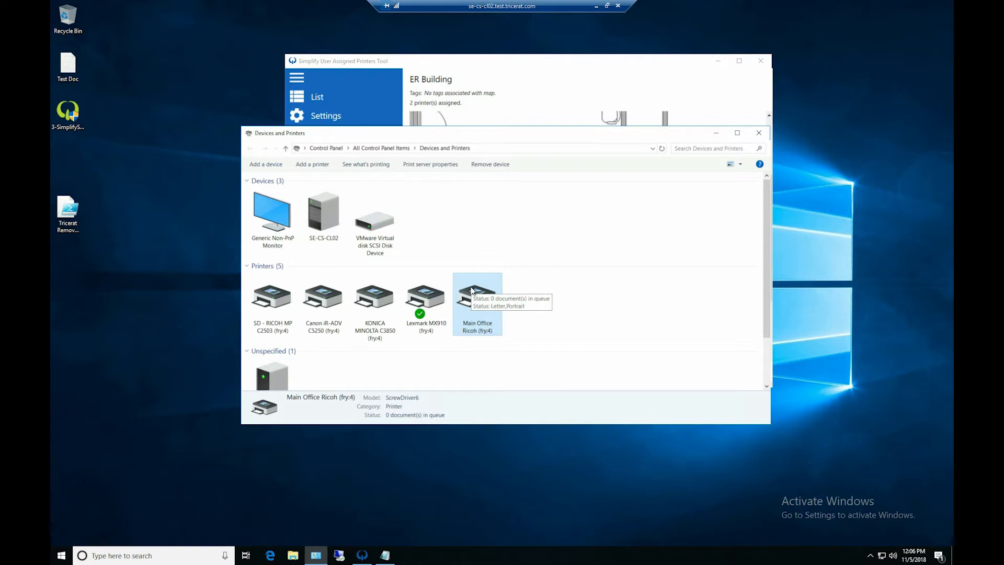
# - Remove the Main Office Ricoh printer through its marker on the ER Building map in the User Assigned Printers Tool
pyautogui.click(540, 70)
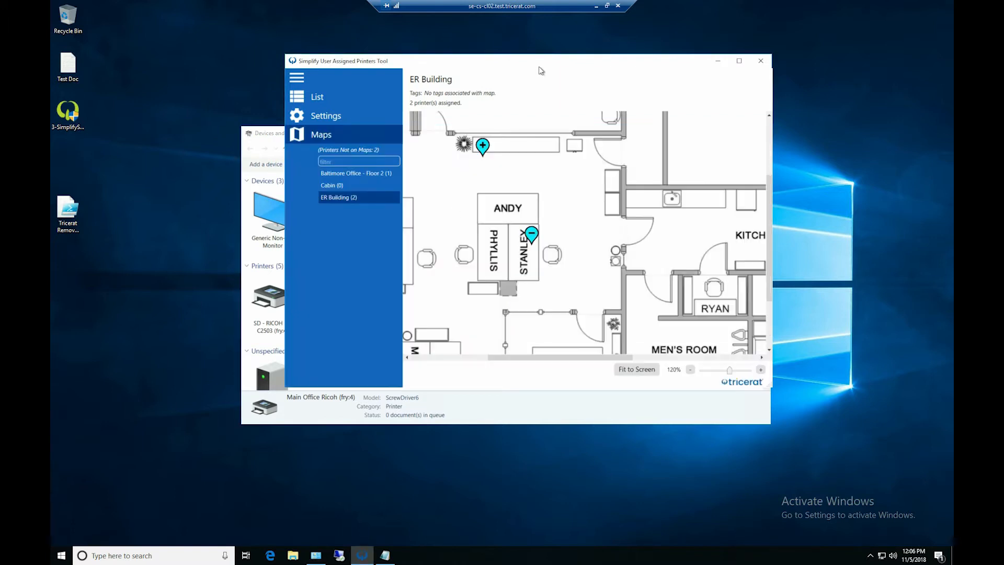
pyautogui.click(531, 235)
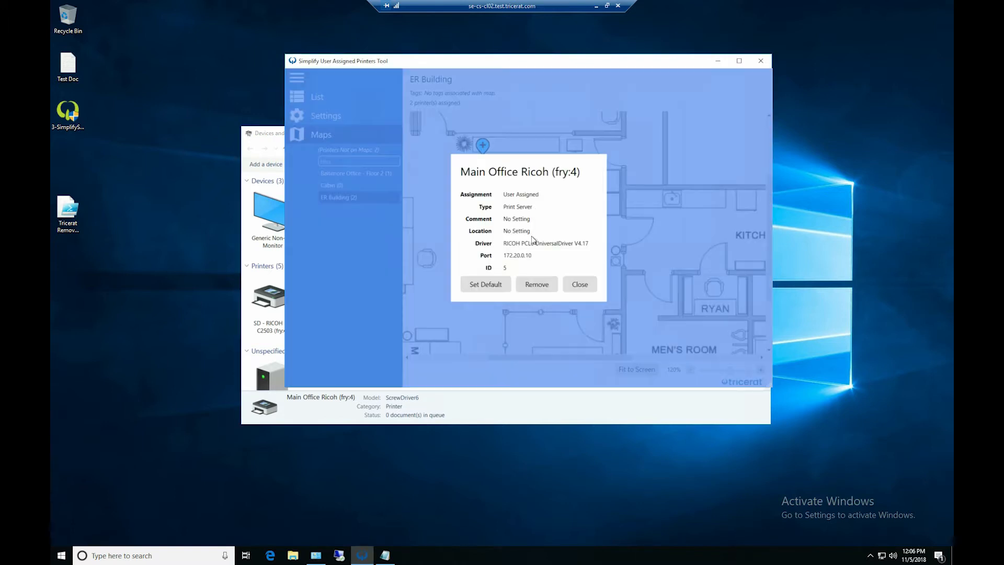
pyautogui.click(537, 287)
pyautogui.click(540, 313)
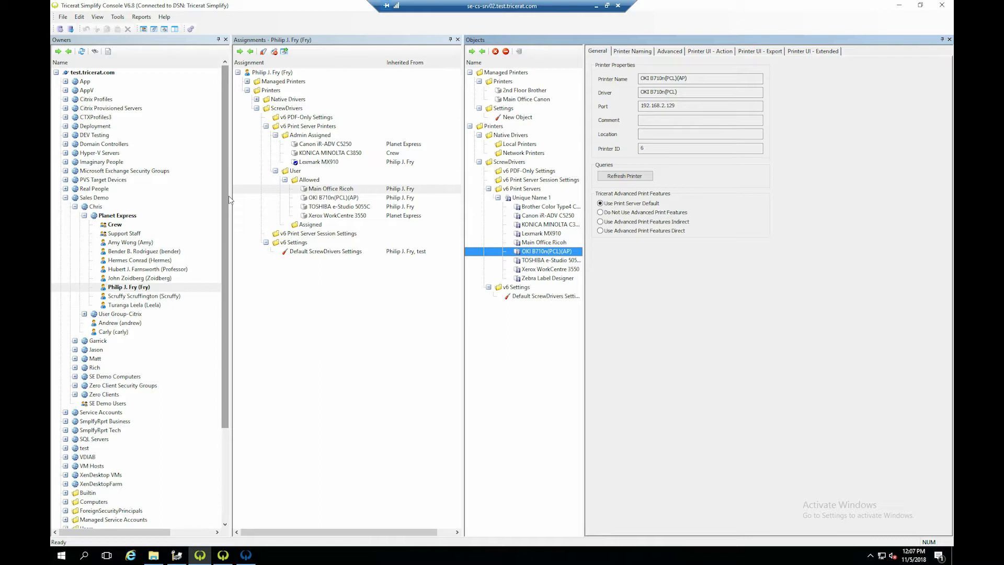
# - In the Tricerat Simplify Console, assign Zebra Label Designer to the bold-marked Planet Express user as an Admin Assigned v6 print server printer
pyautogui.click(117, 288)
pyautogui.moveTo(544, 279); pyautogui.dragTo(319, 137)
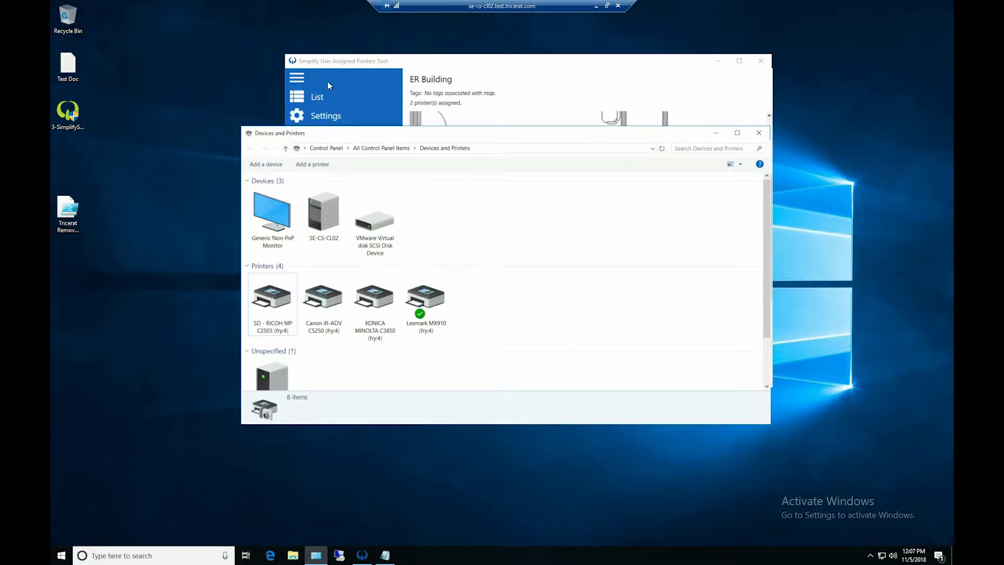
# - Refresh the session's print queues in the User Assigned Printers Tool settings and select Zebra Label Designer in Devices and Printers
pyautogui.click(324, 115)
pyautogui.click(324, 116)
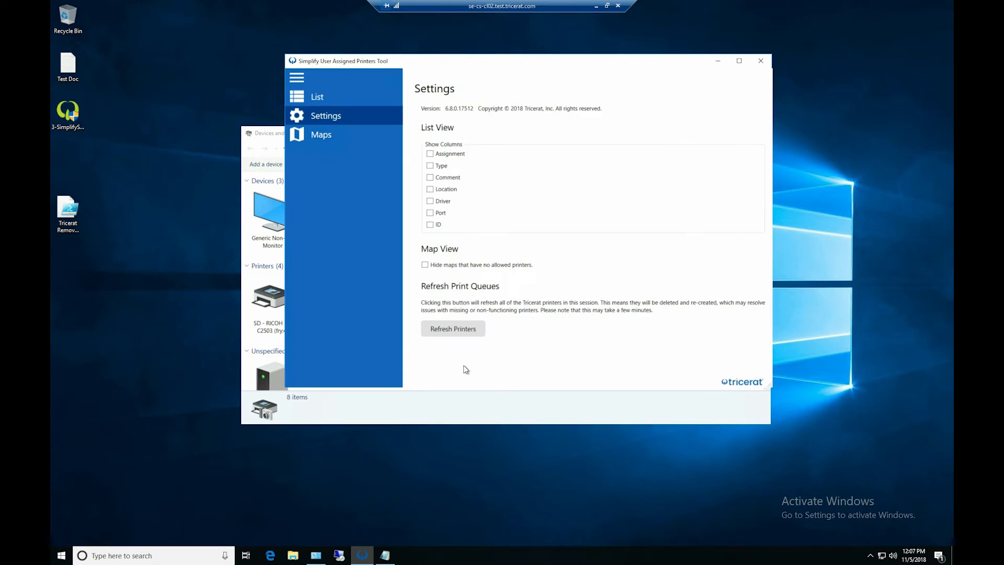
pyautogui.click(458, 328)
pyautogui.click(464, 417)
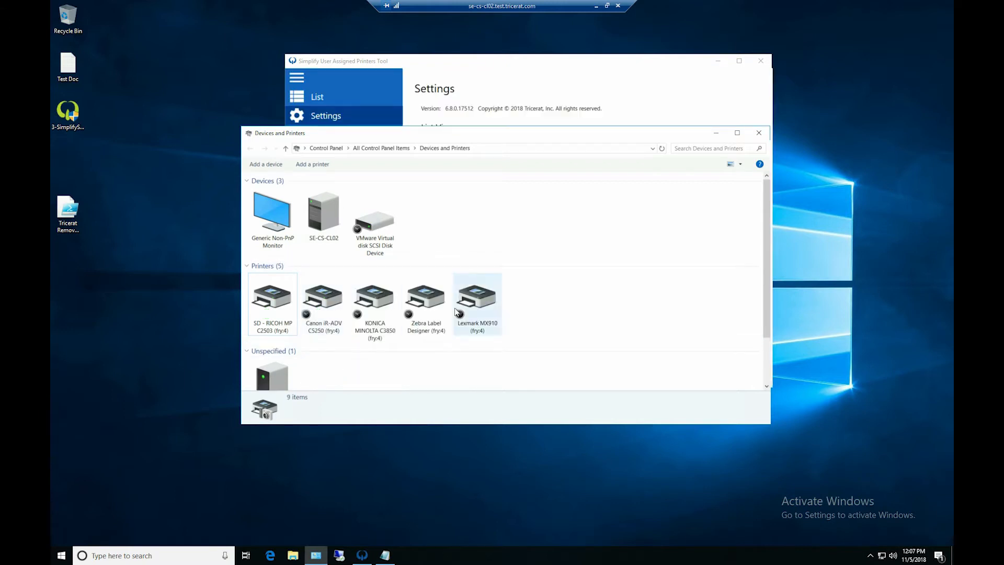
pyautogui.click(419, 304)
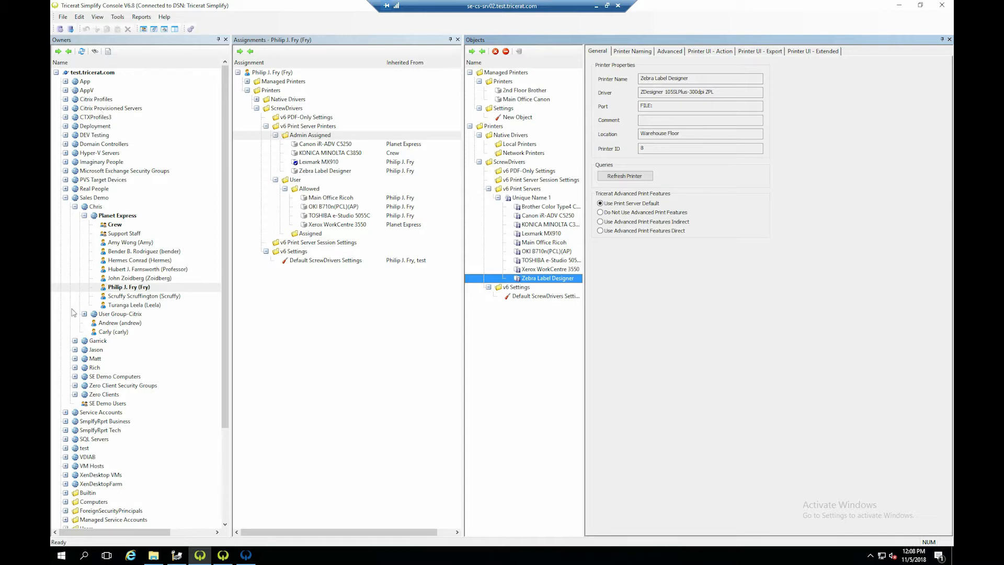
# - In the Simplify Console, compare the printer assignments of the bold-marked user, the Crew group and Planet Express, including the Canon iR-ADV C5250
pyautogui.click(123, 288)
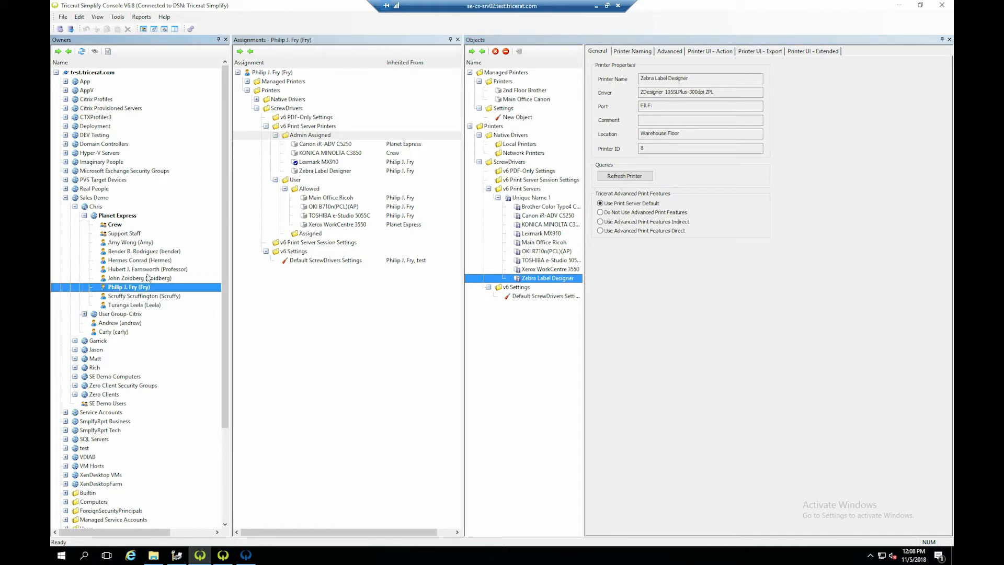
pyautogui.click(116, 225)
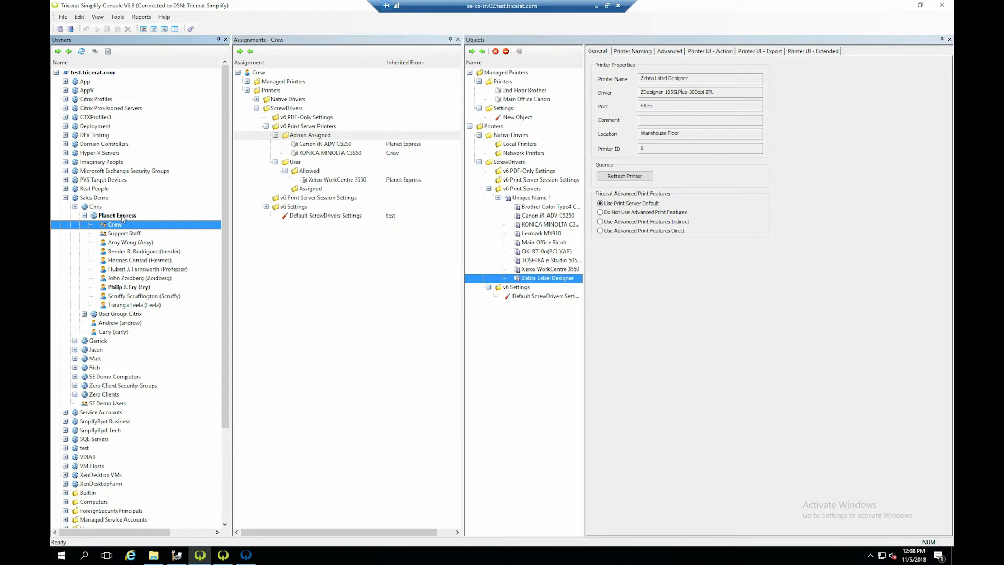
pyautogui.click(122, 216)
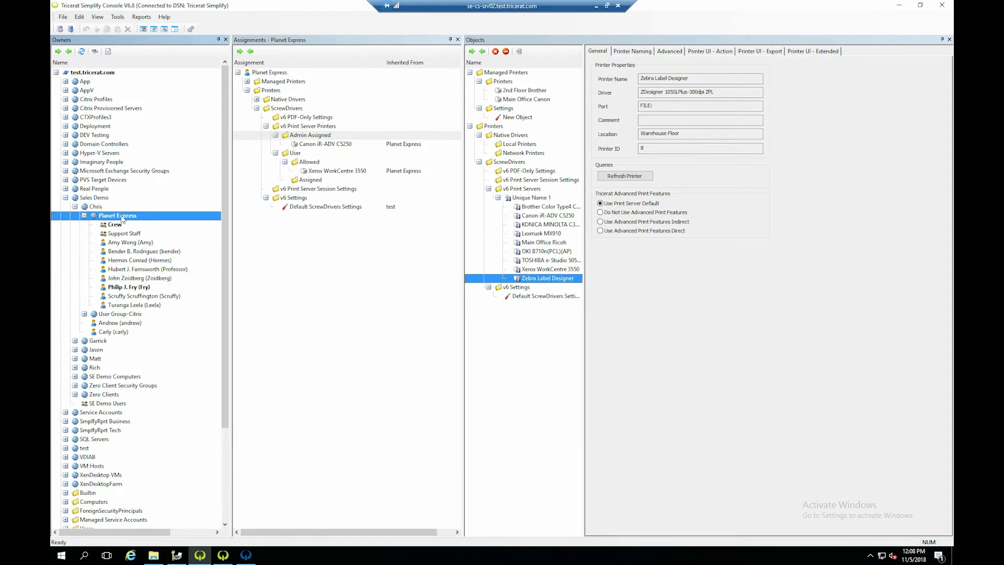
pyautogui.click(333, 145)
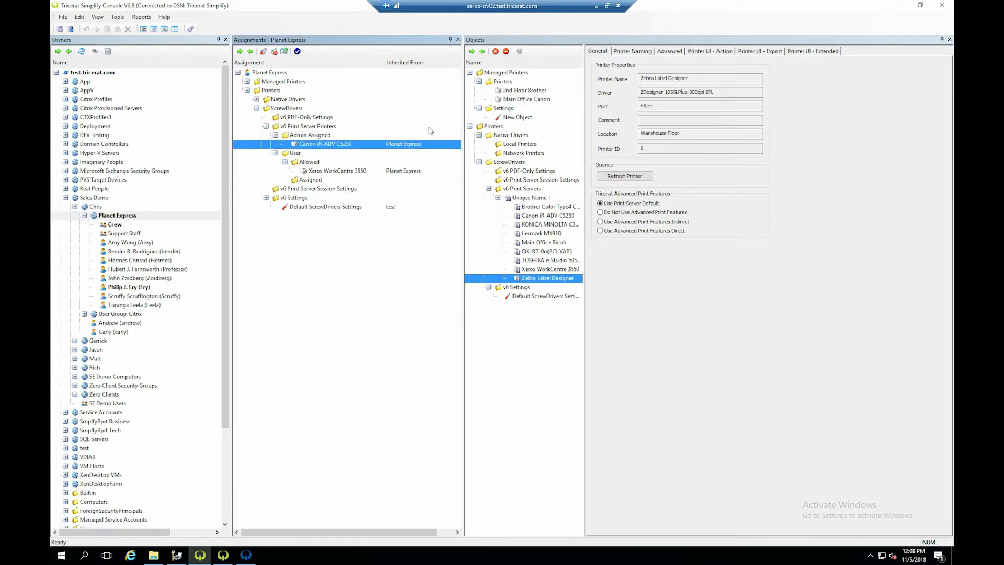
# - Review the bold-marked Planet Express user's printer assignments and the owner from which Canon iR-ADV C5250 is inherited
pyautogui.click(144, 287)
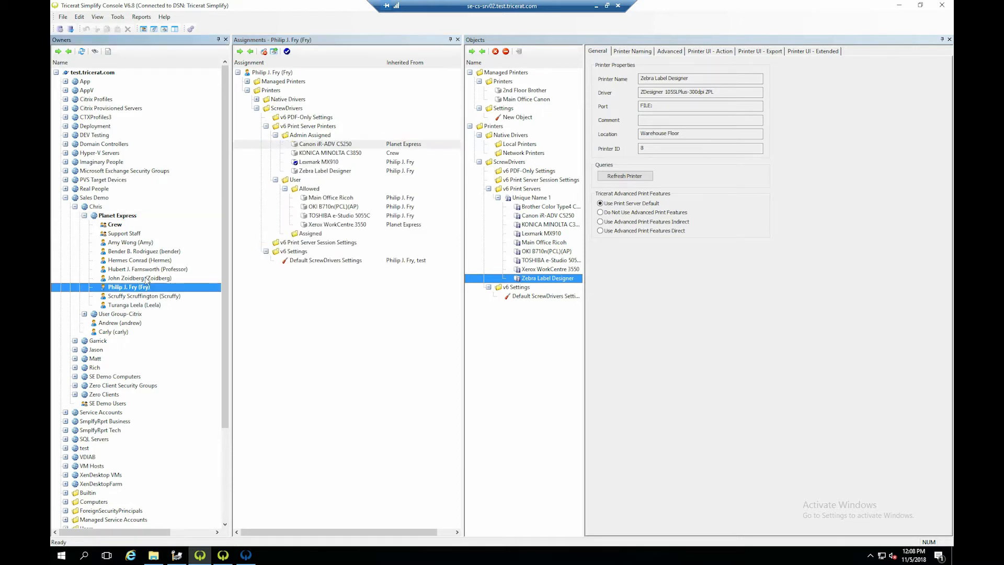
pyautogui.click(404, 144)
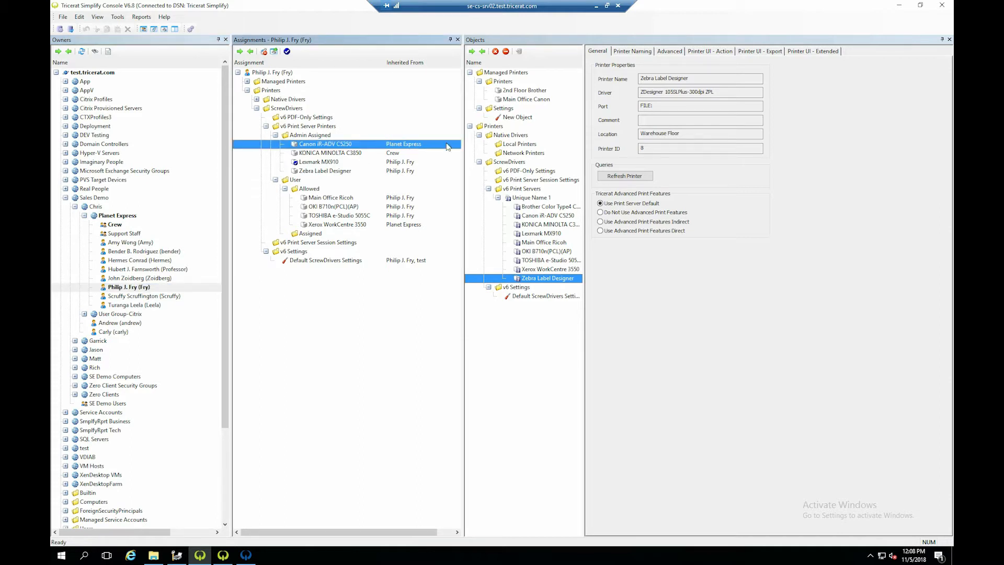
pyautogui.click(145, 288)
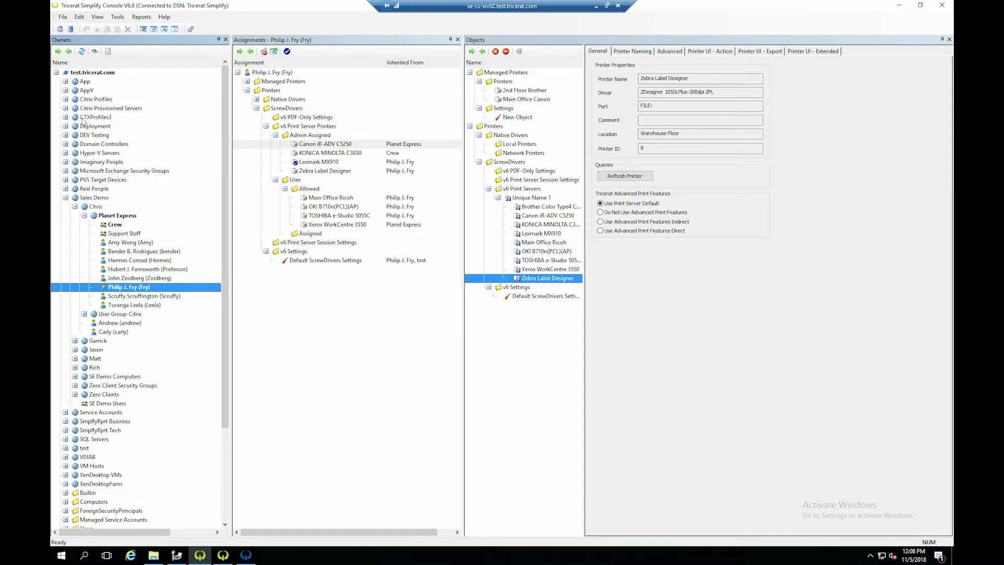
# - Collapse the test.tricerat.com domain and review the printer assignments of computer owners 192.168.3.15 - 192.168.3.250, 10.10.1.10 and Wyse*
pyautogui.click(56, 72)
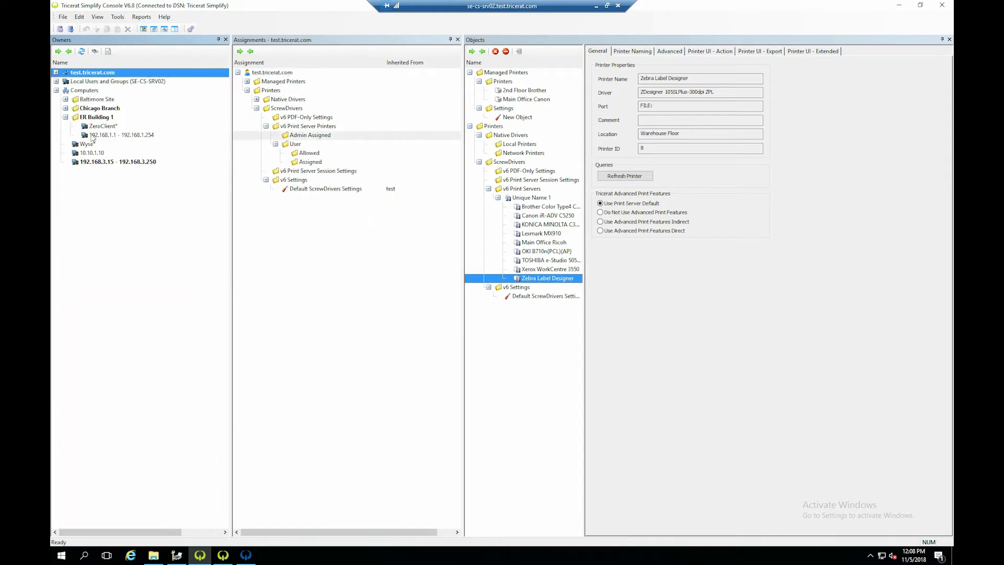
pyautogui.click(98, 163)
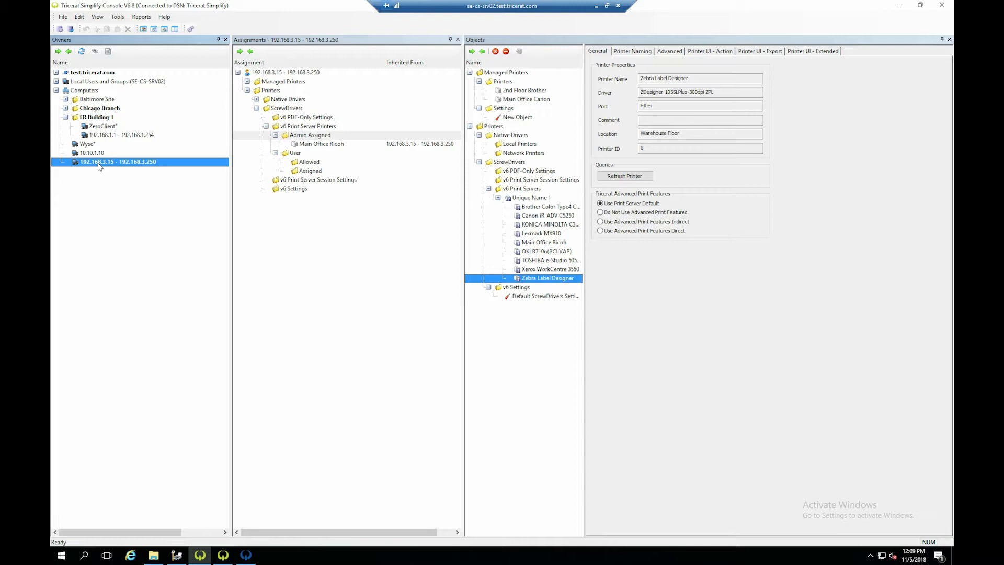
pyautogui.click(92, 153)
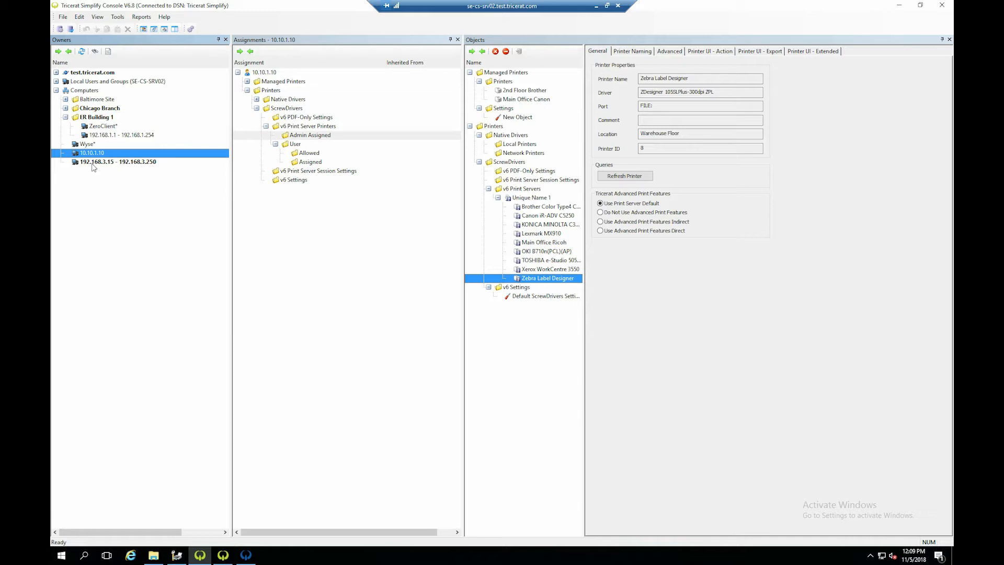
pyautogui.click(92, 145)
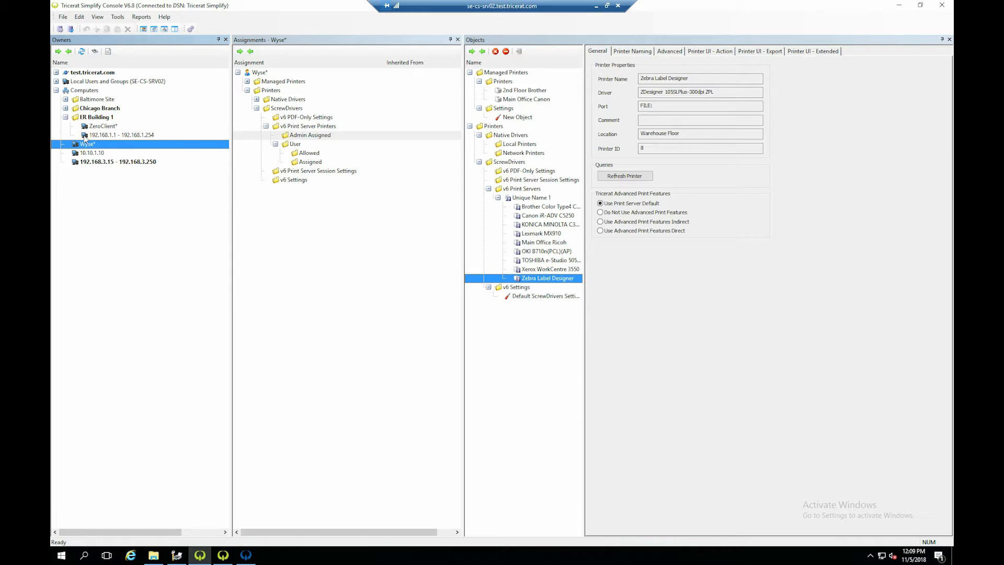
# - Compare the printer assignments of the ER Building 1 and Chicago Branch folders with those of the 192.168.1.1 - 192.168.1.254 range
pyautogui.click(95, 118)
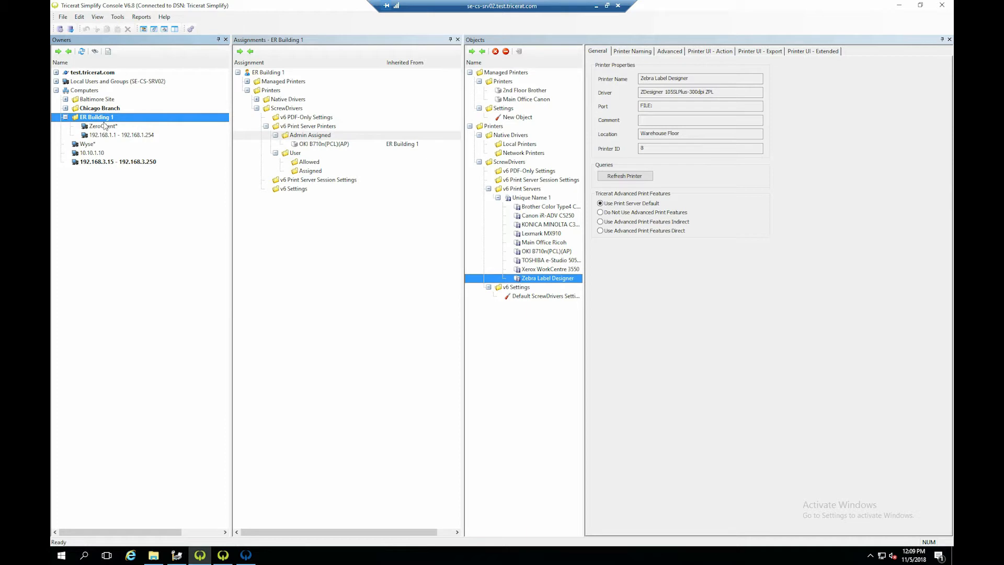
pyautogui.press('Up')
pyautogui.press('Up')
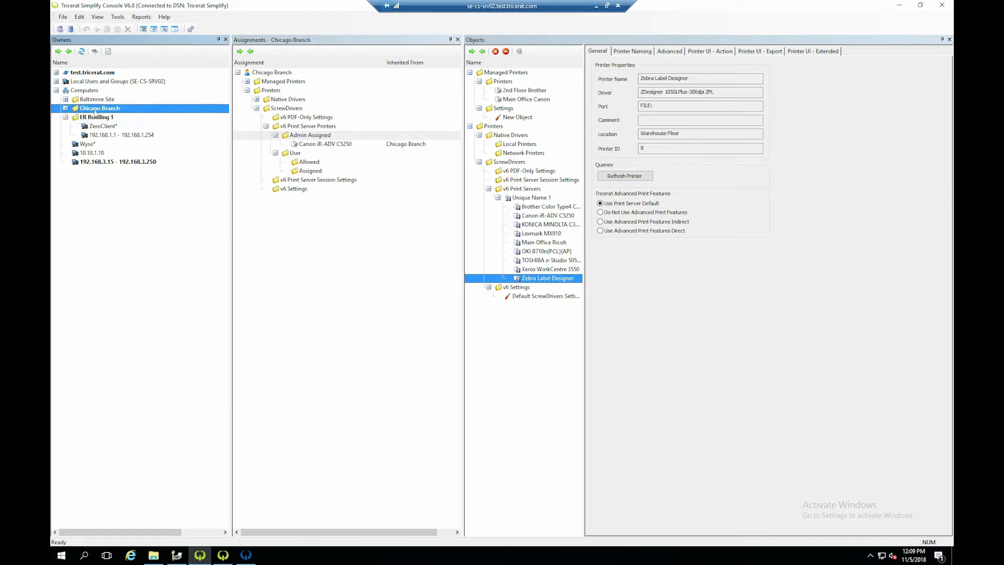
pyautogui.click(97, 117)
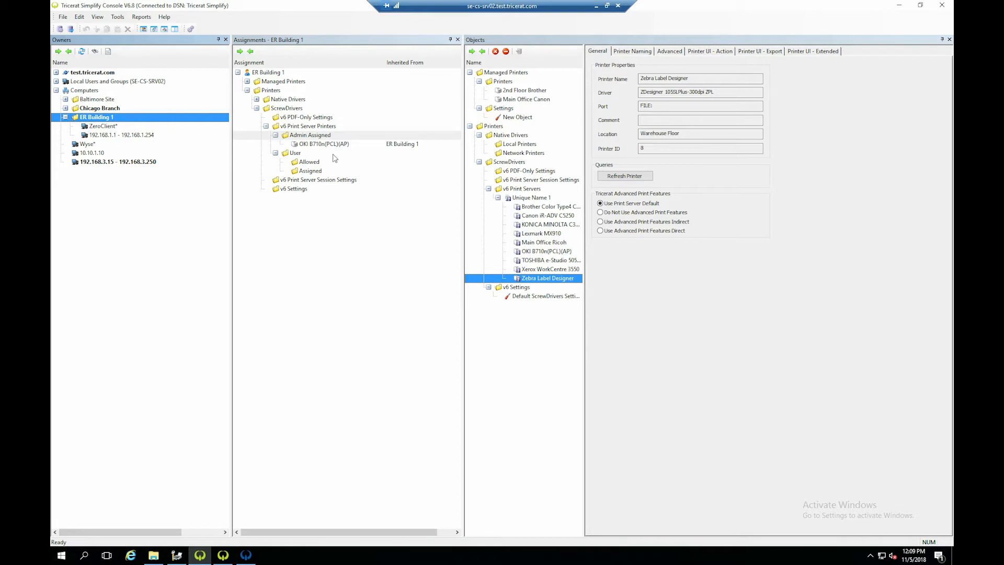
pyautogui.click(322, 145)
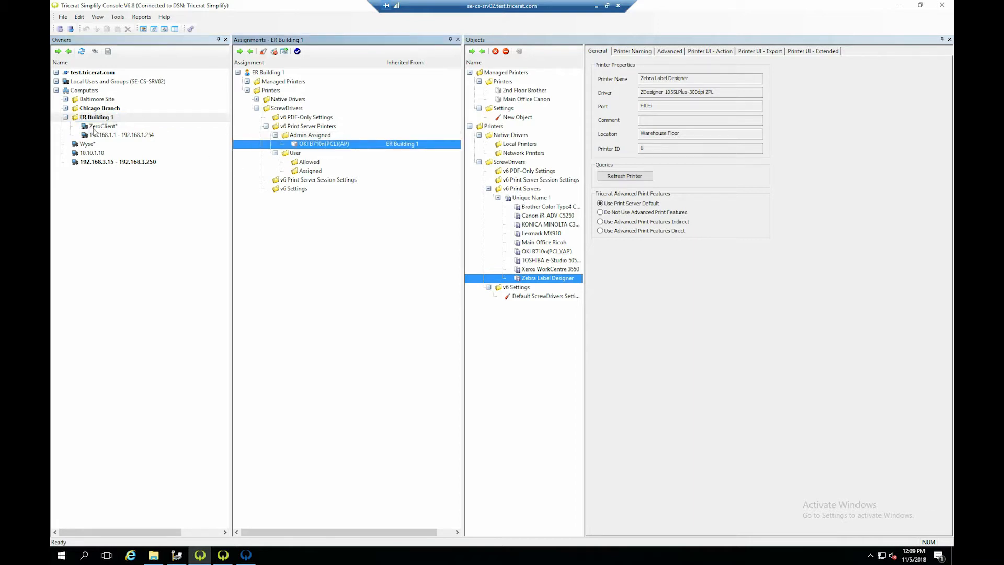
pyautogui.click(97, 133)
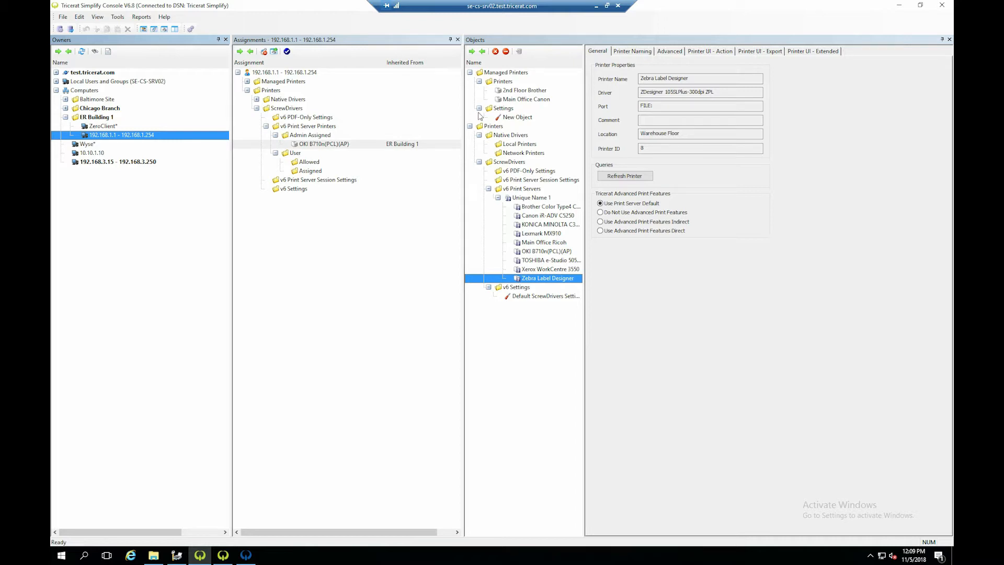
# - Return to the bold-marked user's assignments and examine the Unique Name 1 print server and its printers from Brother Color Type4 to OKI B710n(PCL)(AP)
pyautogui.click(56, 73)
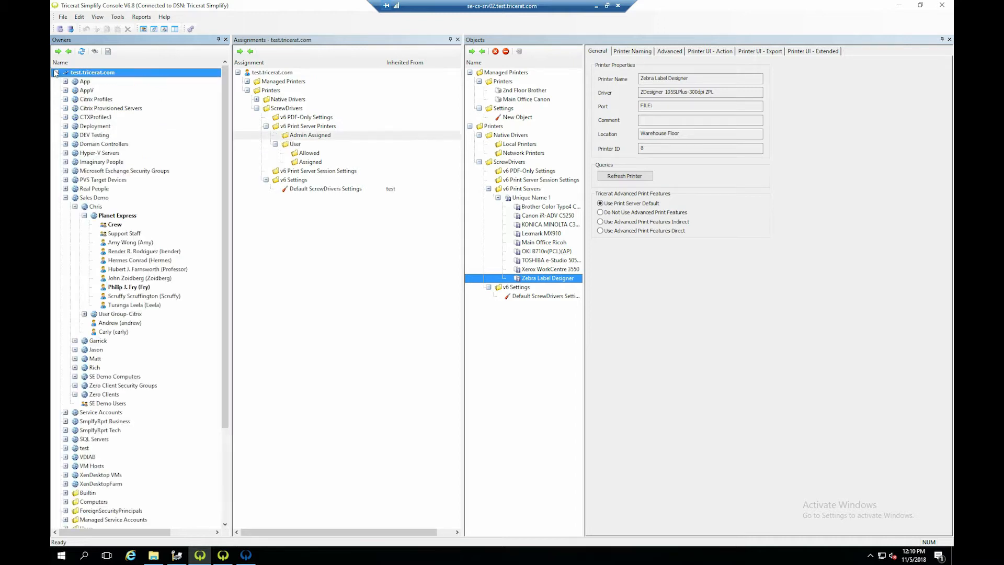
pyautogui.click(139, 288)
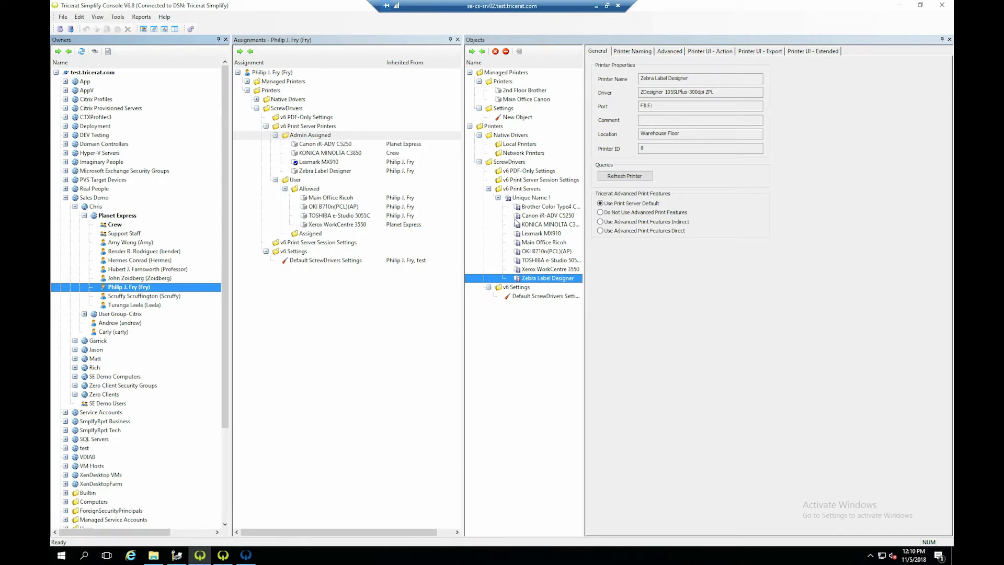
pyautogui.click(530, 198)
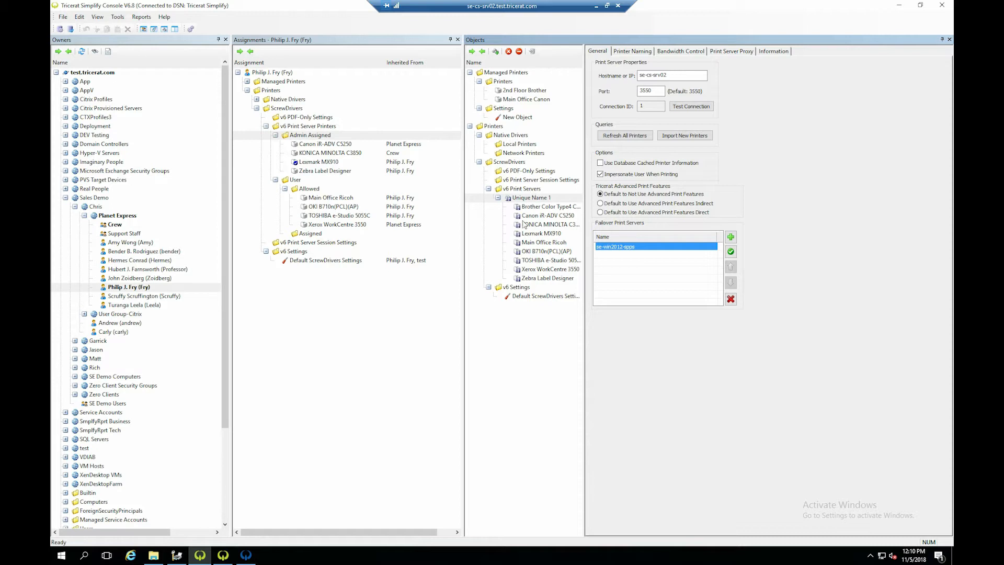
pyautogui.click(530, 207)
pyautogui.click(530, 216)
pyautogui.click(532, 225)
pyautogui.click(534, 234)
pyautogui.click(536, 243)
pyautogui.click(537, 251)
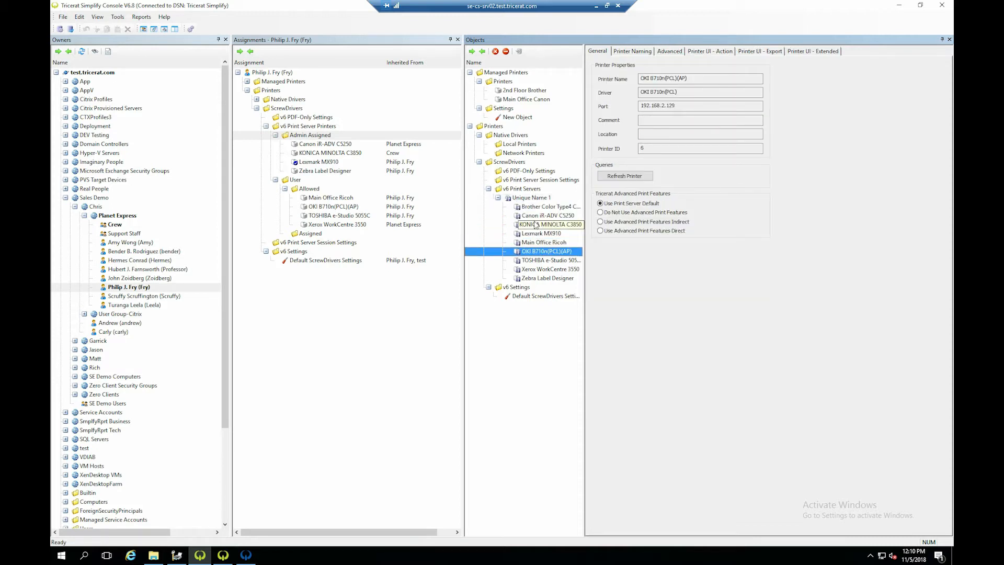
# - Add a v6 print server object named Fanmcy Name alongside Unique Name 1 and apply its settings
pyautogui.click(531, 198)
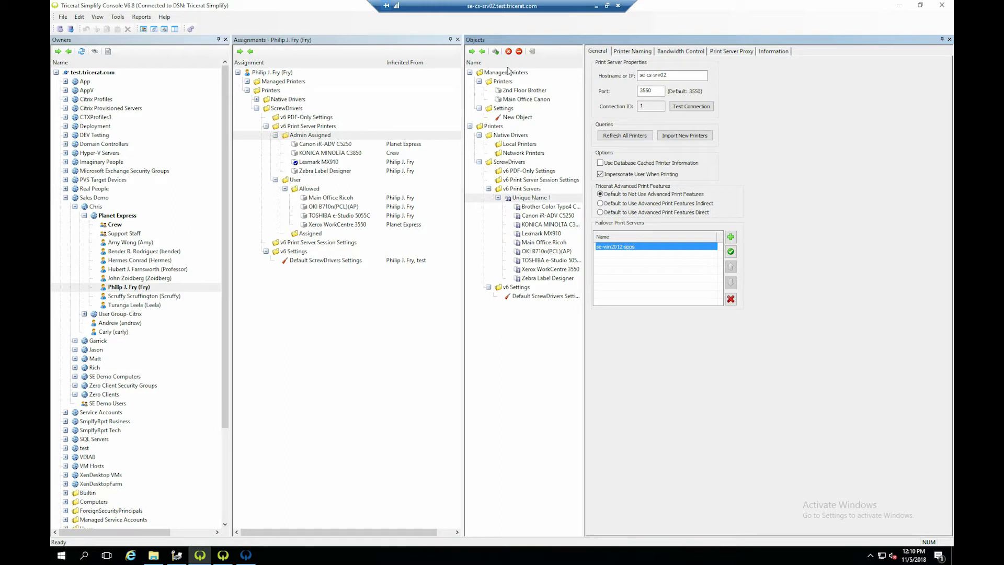
pyautogui.click(495, 51)
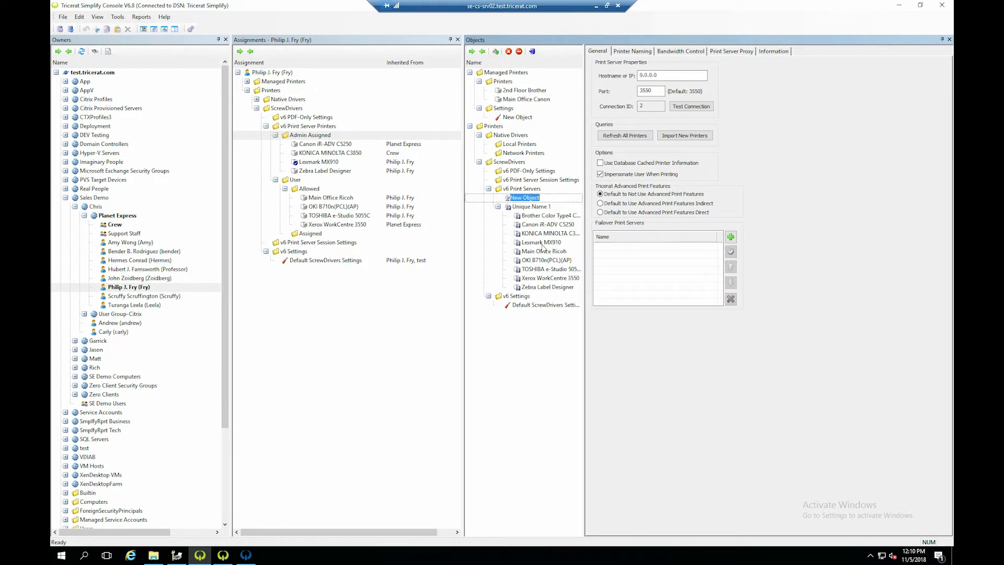
pyautogui.write('Fanmcy Name')
pyautogui.click(685, 75)
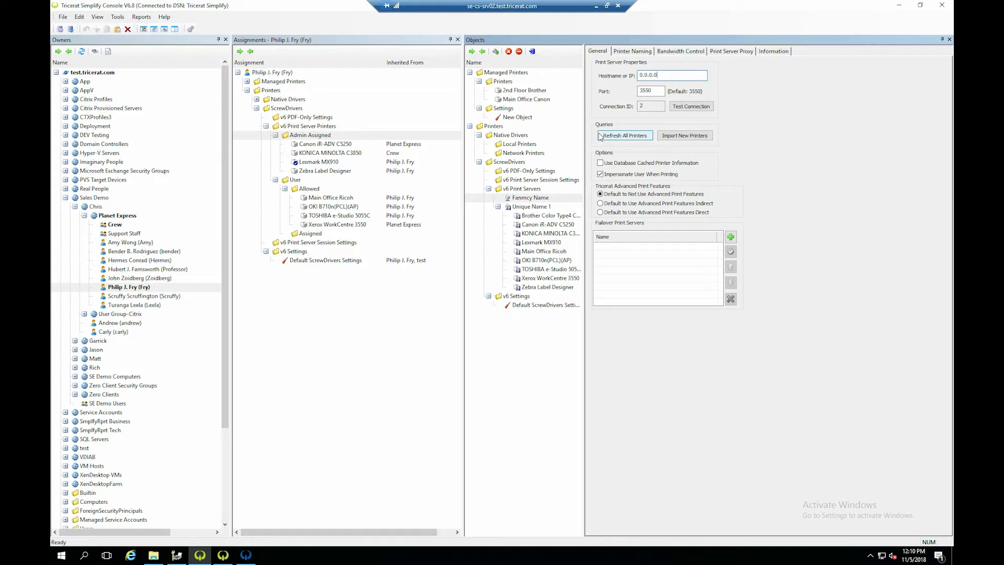
pyautogui.click(532, 206)
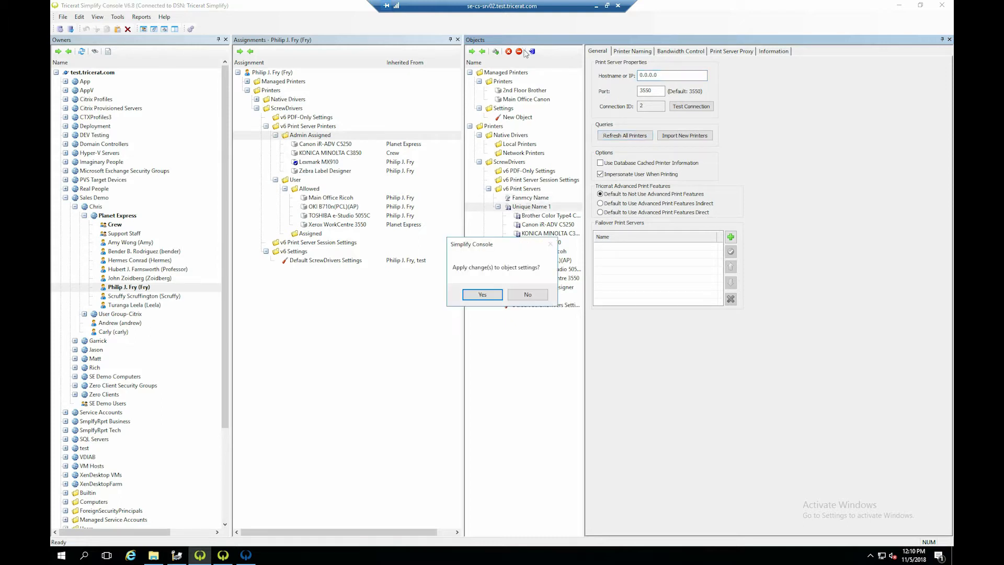
pyautogui.click(488, 297)
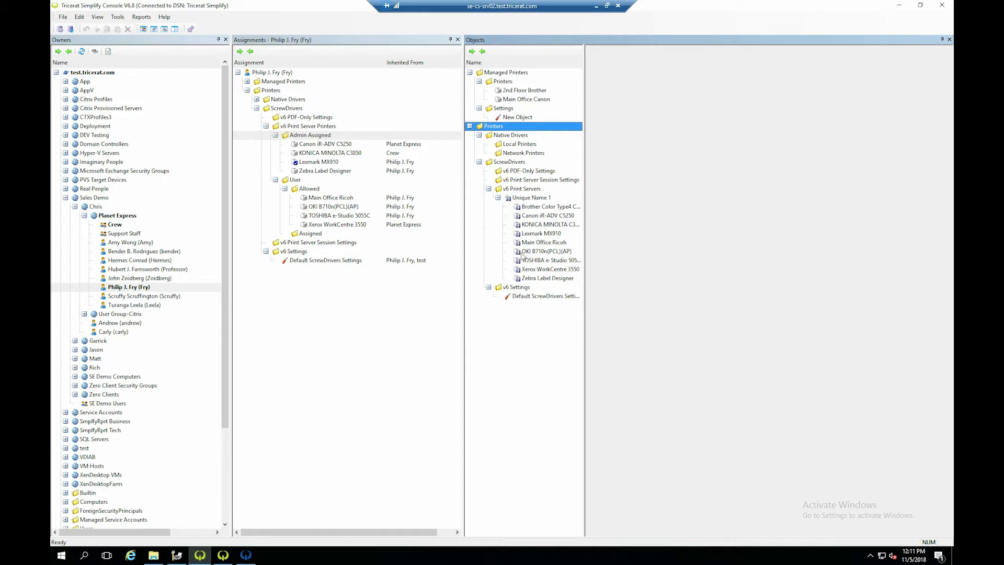
# - Examine the general properties of the Lexmark MX910 printer, highlighting its driver name
pyautogui.click(530, 237)
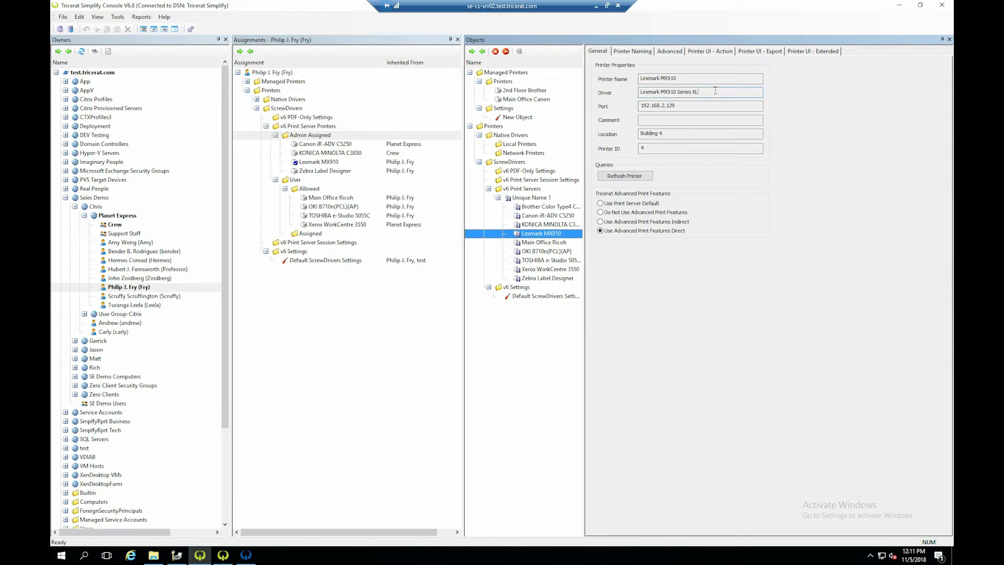
pyautogui.click(682, 77)
pyautogui.click(685, 106)
pyautogui.moveTo(700, 93); pyautogui.dragTo(597, 91)
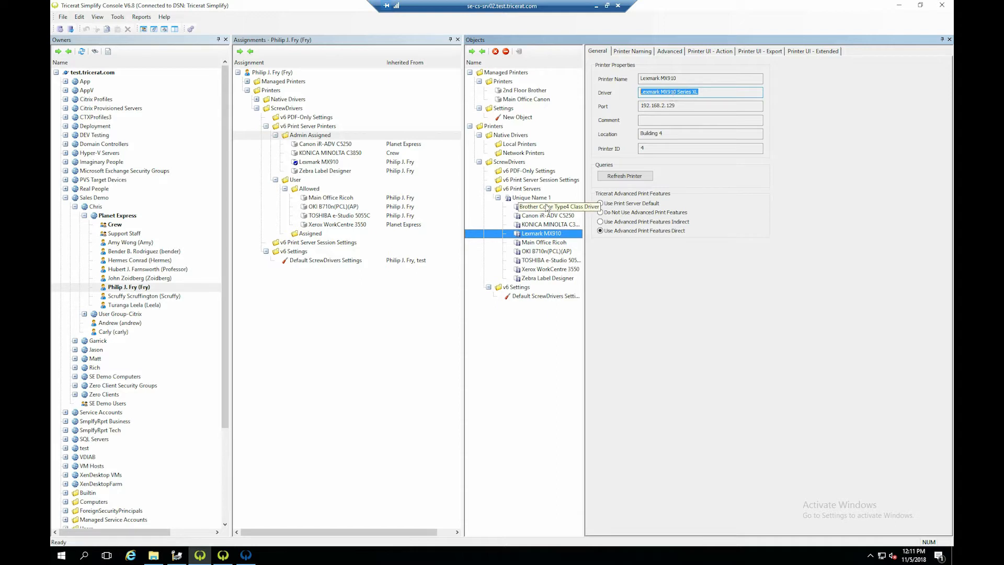
# - Turn off the print server's naming scheme for Lexmark MX910 and review its advanced, action, export and extended options
pyautogui.click(635, 52)
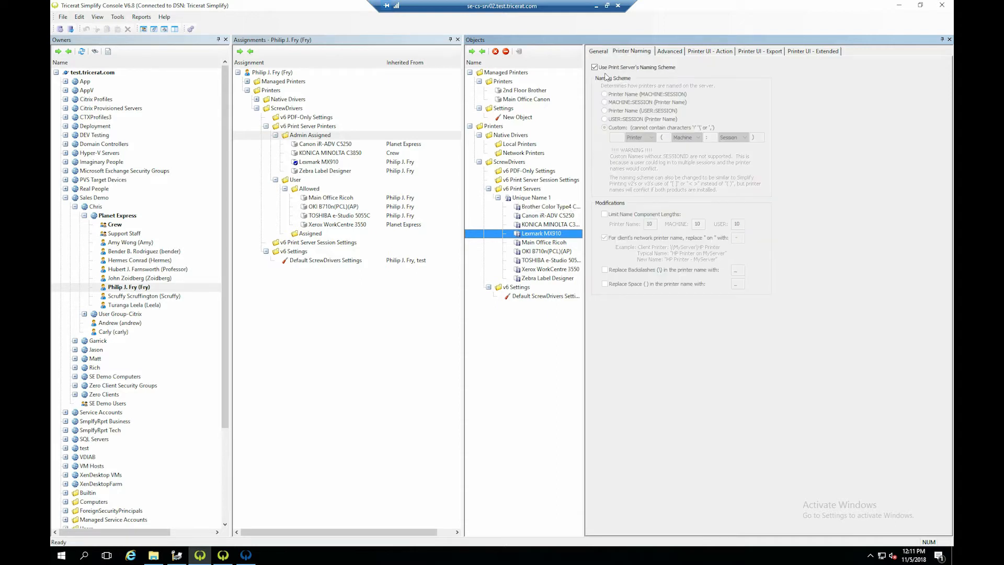
pyautogui.click(594, 67)
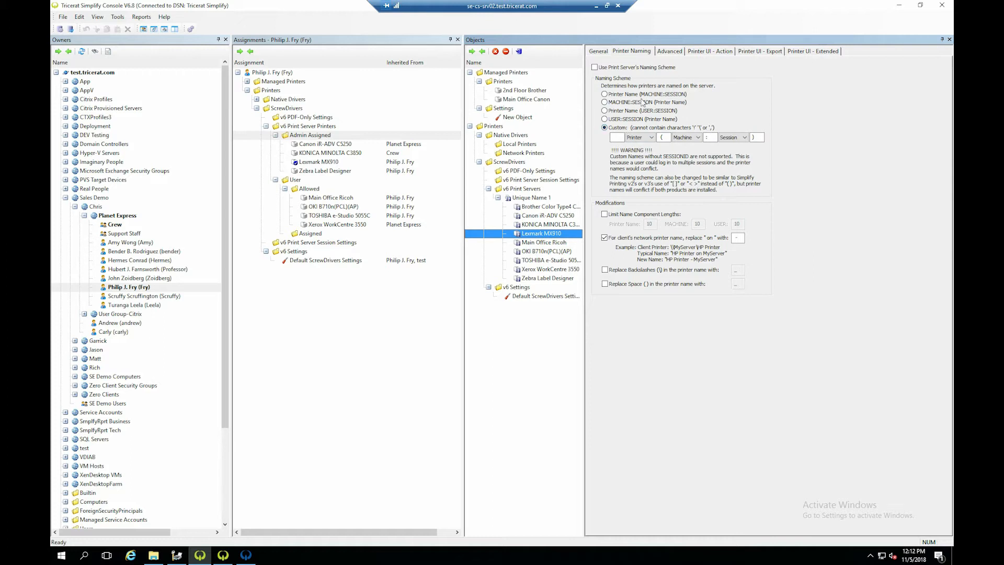
pyautogui.click(667, 54)
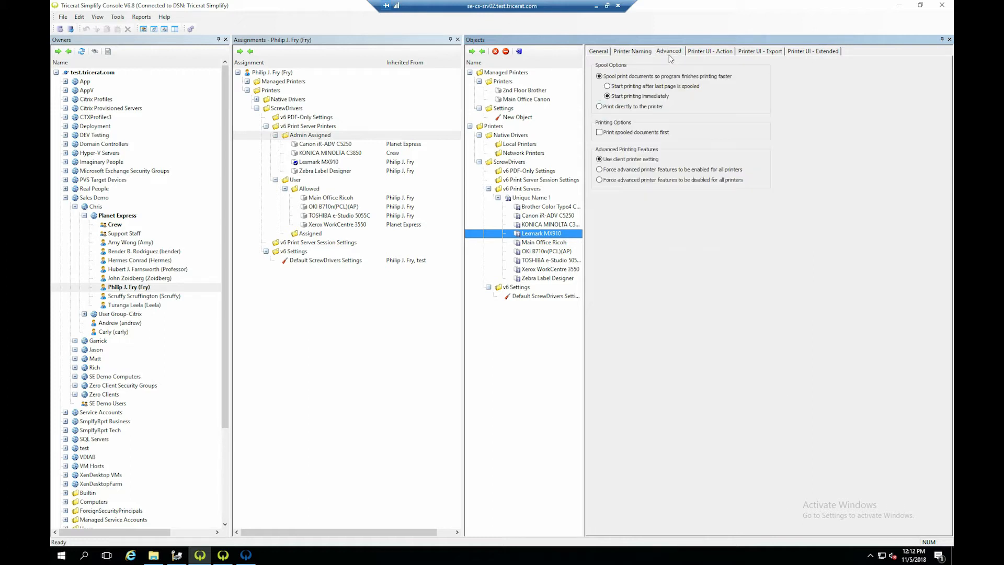
pyautogui.click(711, 54)
pyautogui.click(758, 54)
pyautogui.click(797, 55)
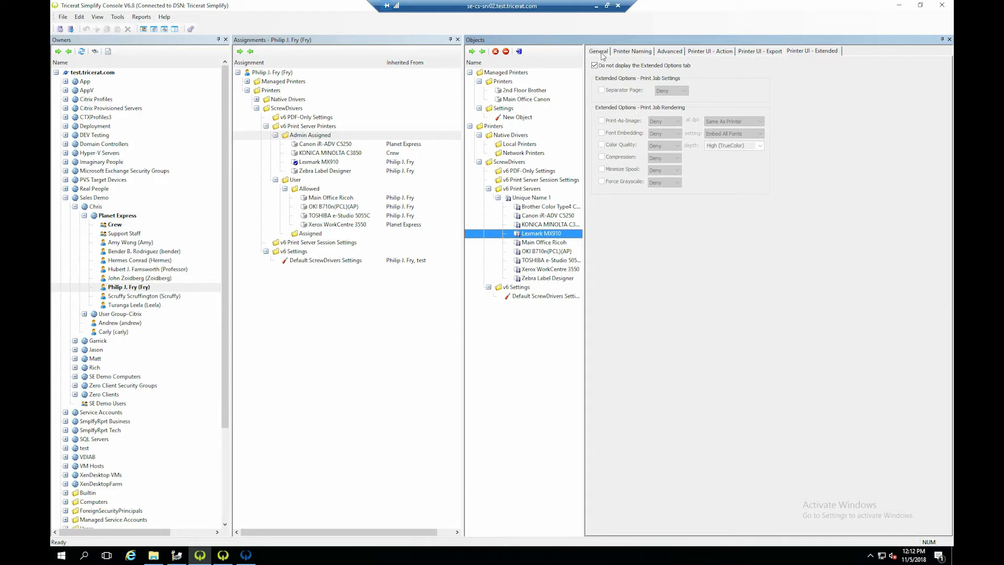
pyautogui.click(758, 52)
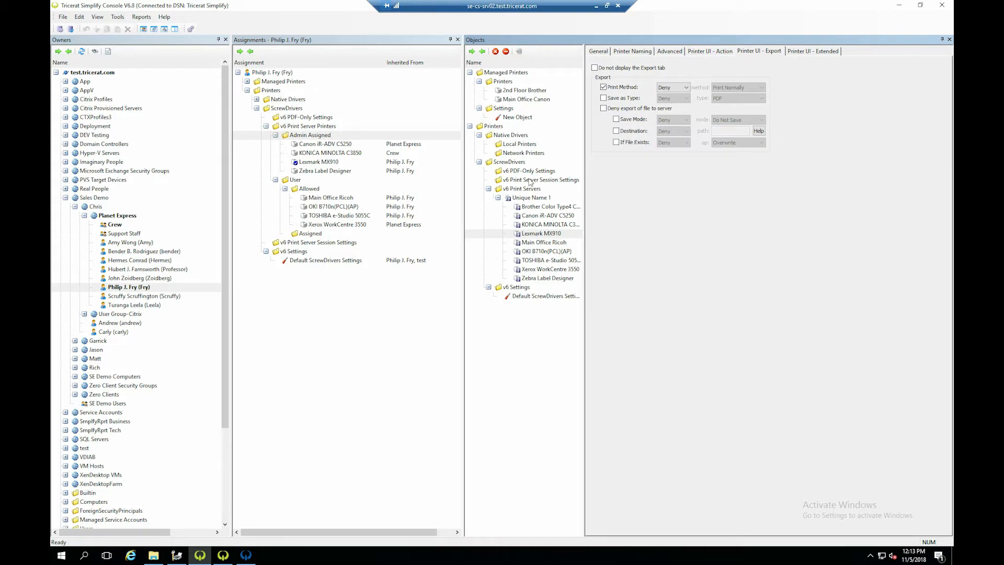
# - Assign OKI B710n(PCL)(AP) from Unique Name 1 to the bold-marked Planet Express user as an Admin Assigned printer
pyautogui.click(531, 197)
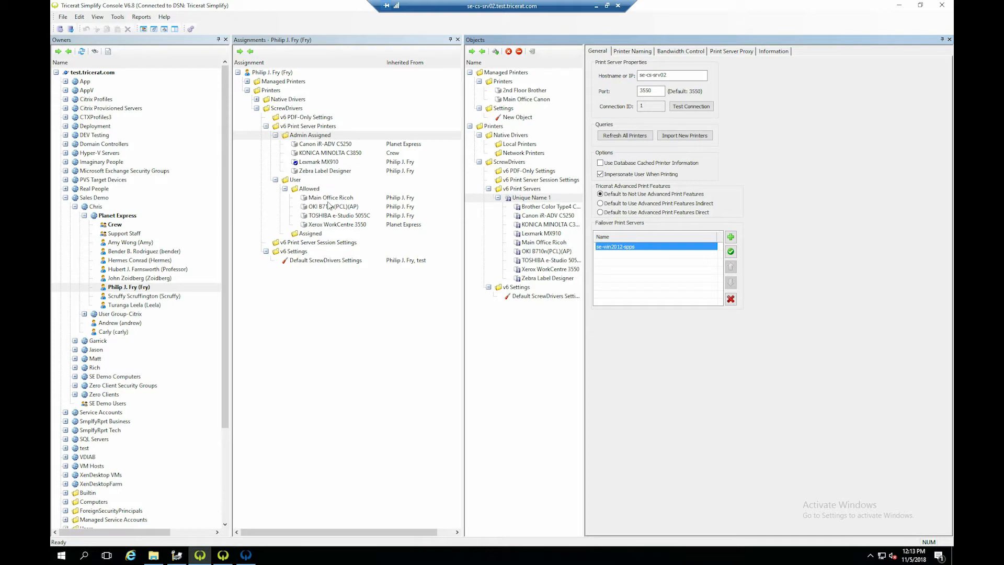
pyautogui.click(122, 288)
pyautogui.moveTo(532, 256); pyautogui.dragTo(321, 146)
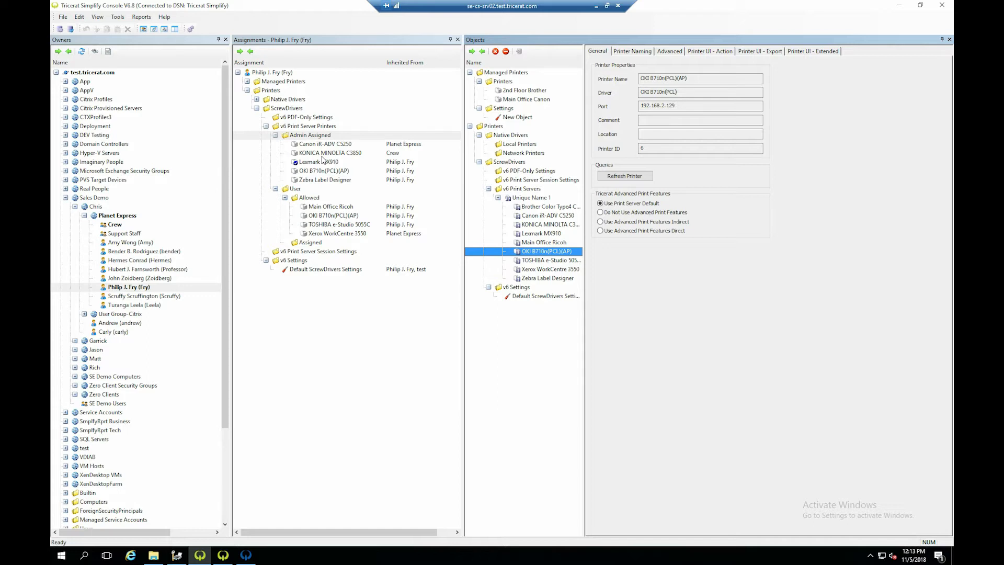
# - Review the user's Allowed print server printers, selecting Main Office Ricoh
pyautogui.click(302, 190)
pyautogui.click(303, 198)
pyautogui.click(317, 208)
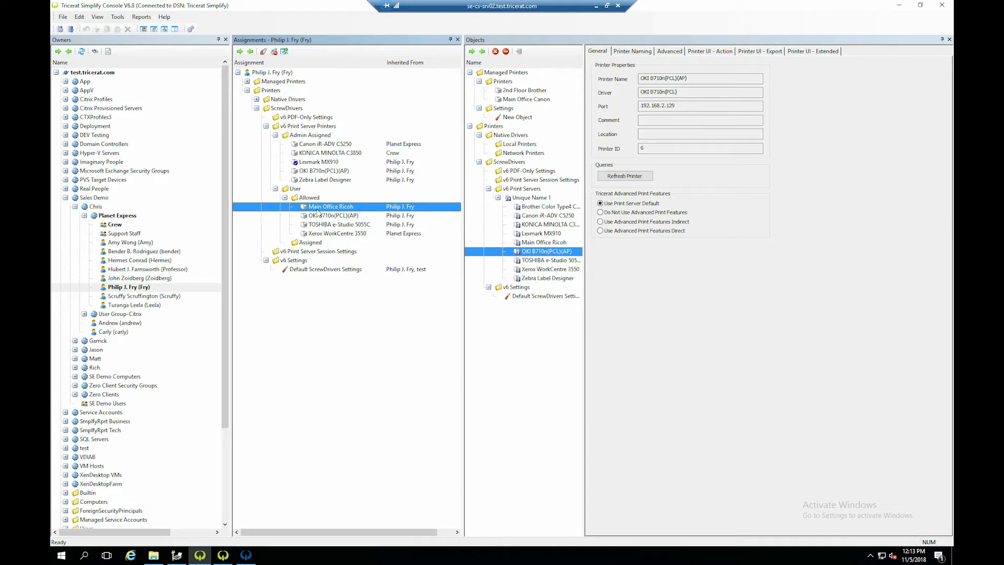
# - Switch to Tricerat Map Management and add the Main Office Canon printer to the ER Building map, just below the Conference Room
pyautogui.click(246, 558)
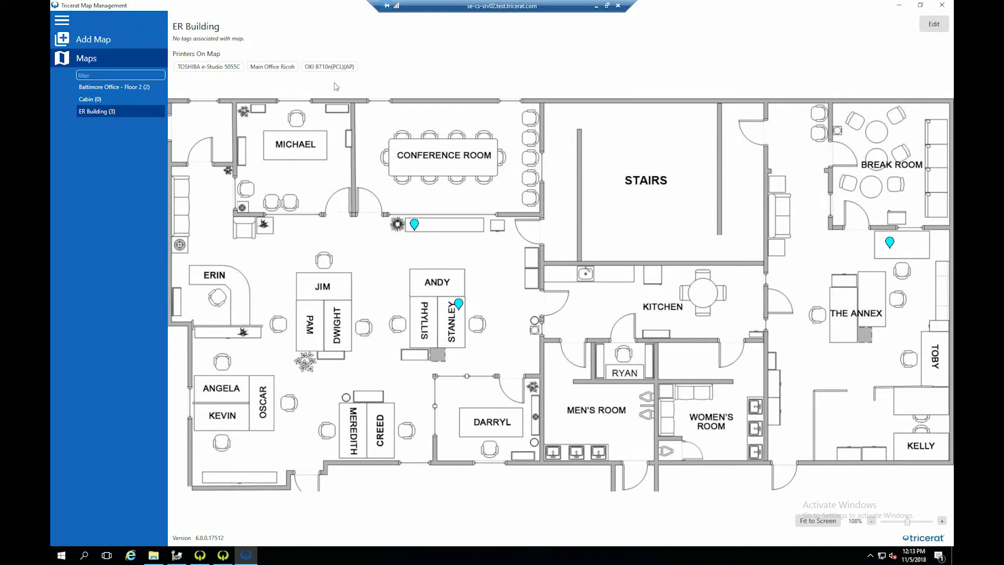
pyautogui.click(933, 24)
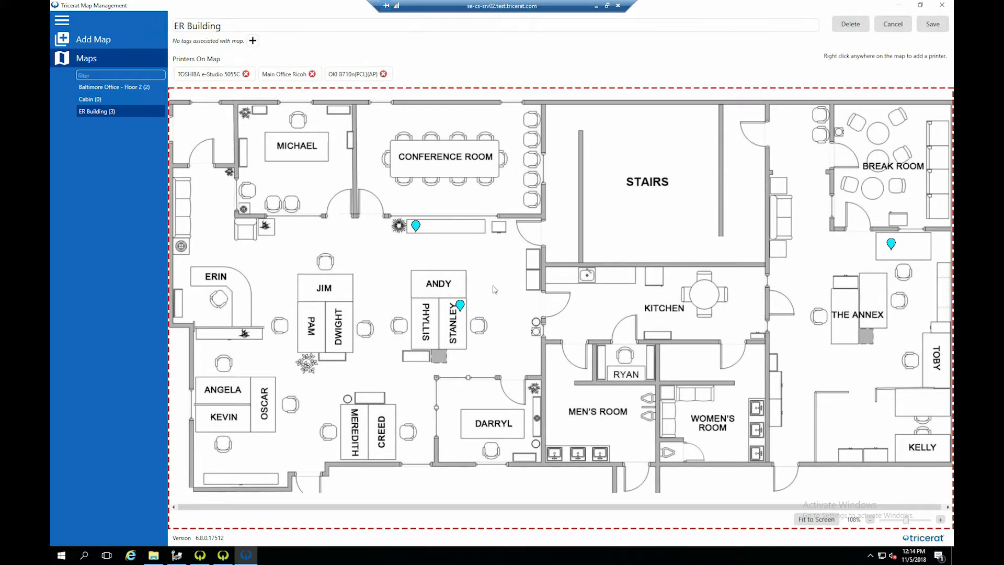
pyautogui.rightClick(476, 234)
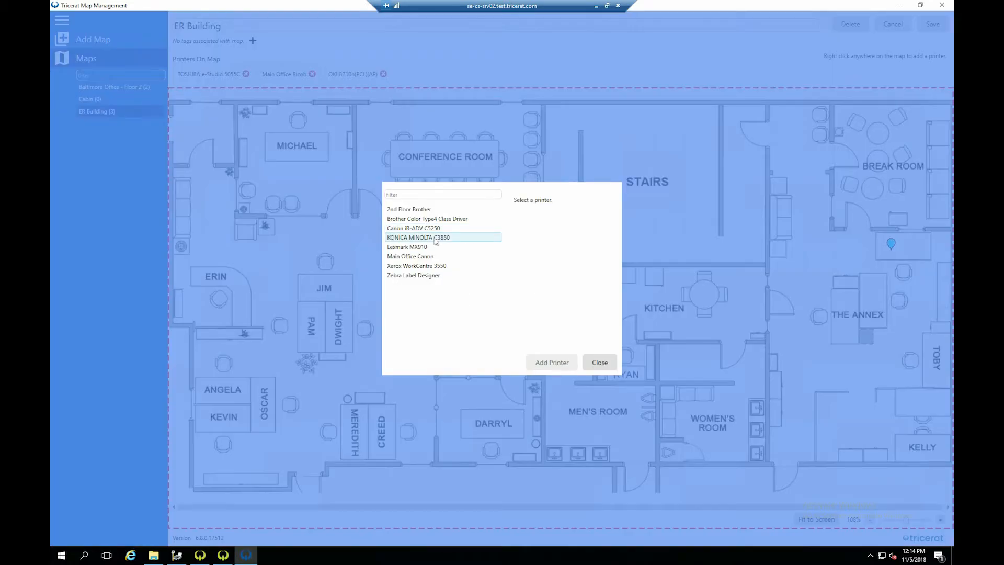
pyautogui.click(427, 257)
pyautogui.click(560, 356)
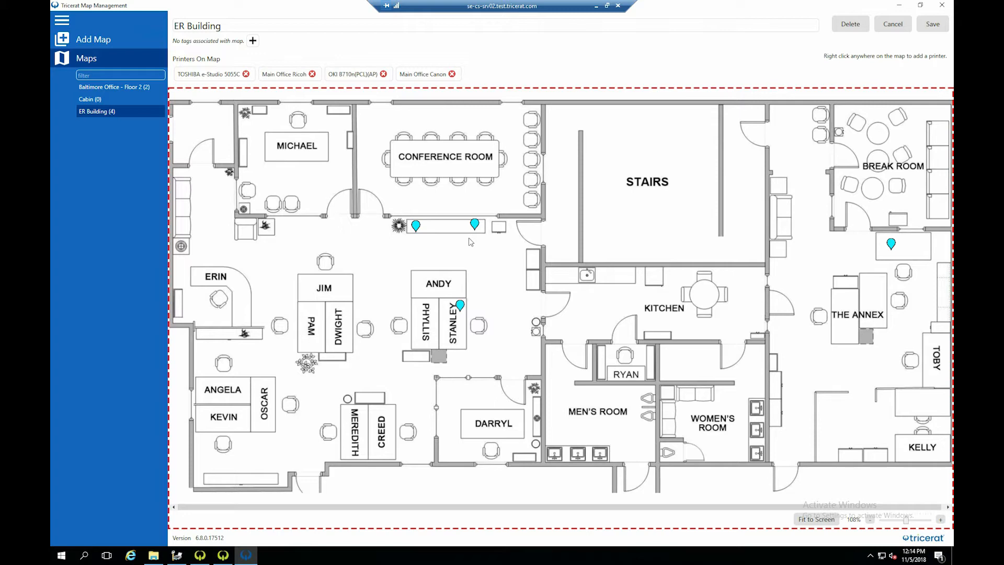
# - Move the Main Office Canon pin from below the Conference Room to the nearby desk cluster, and remove that printer from the ER Building map
pyautogui.moveTo(474, 226); pyautogui.dragTo(333, 282)
pyautogui.click(452, 75)
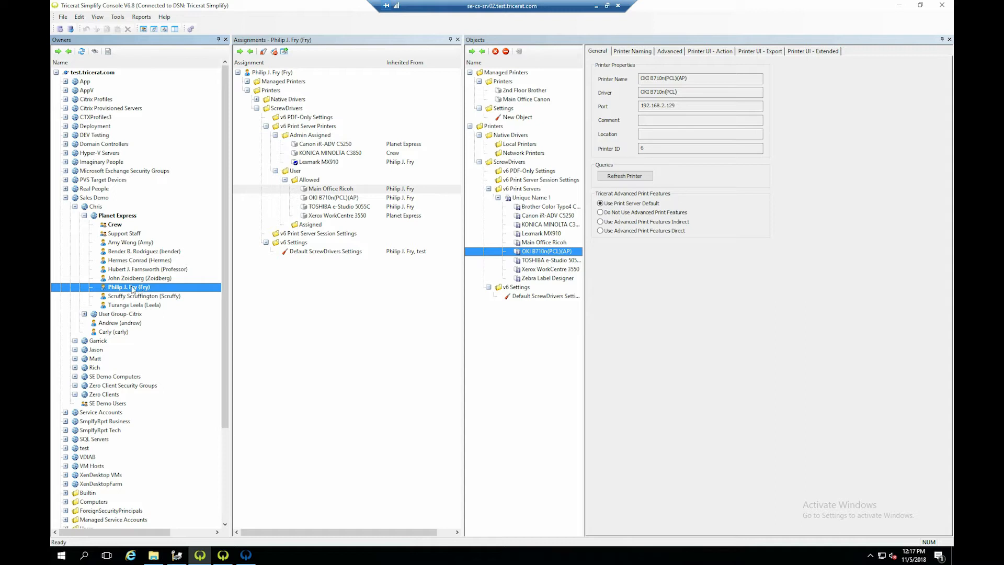
# - In the Simplify Console, assign Zebra Label Designer from Unique Name 1 to the bold-marked Planet Express user as an Admin Assigned printer
pyautogui.moveTo(537, 280); pyautogui.dragTo(320, 137)
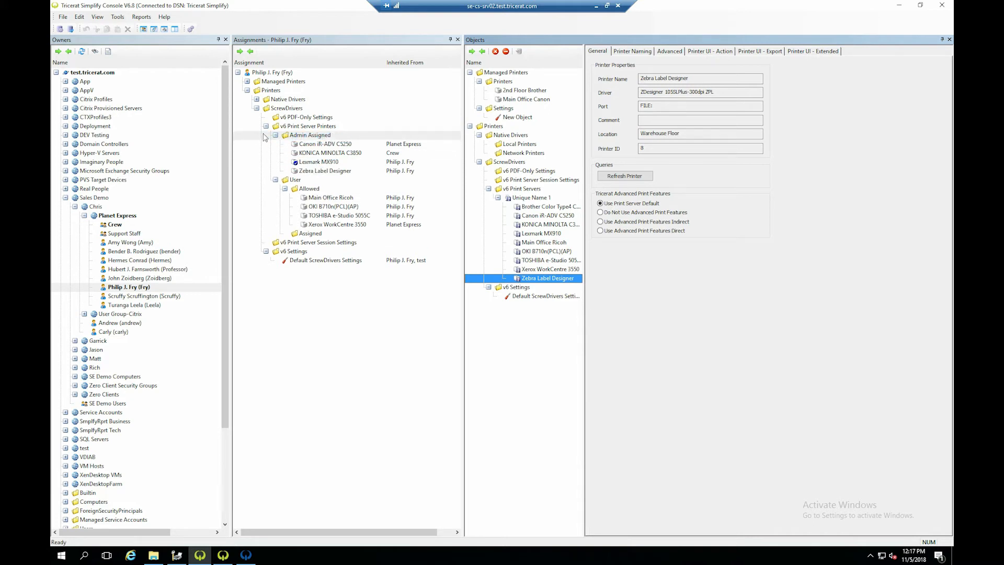
pyautogui.click(305, 173)
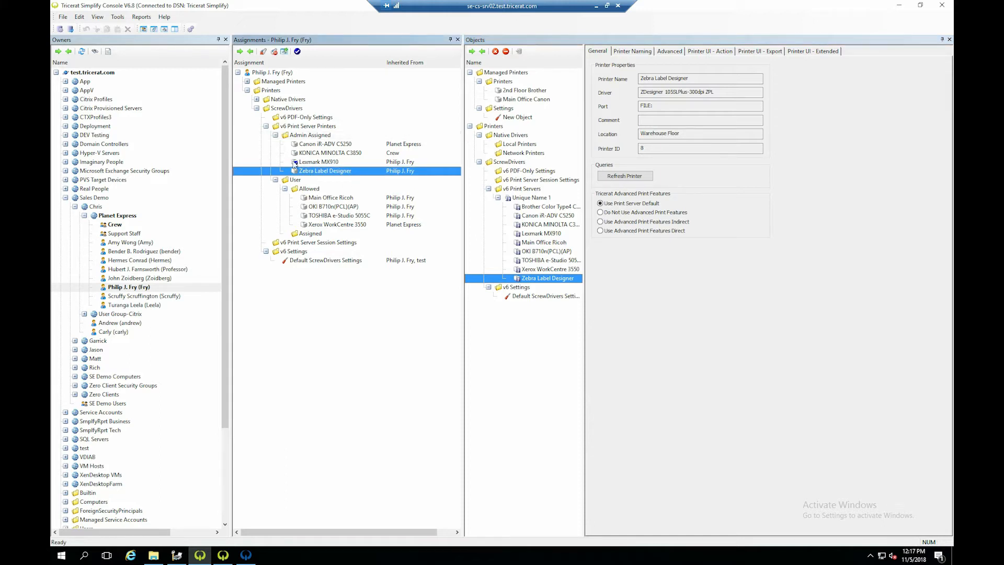
# - Compare the printer assignments of the bold-marked user, the Crew group and Planet Express, checking where Canon iR-ADV C5250 is assigned
pyautogui.click(143, 289)
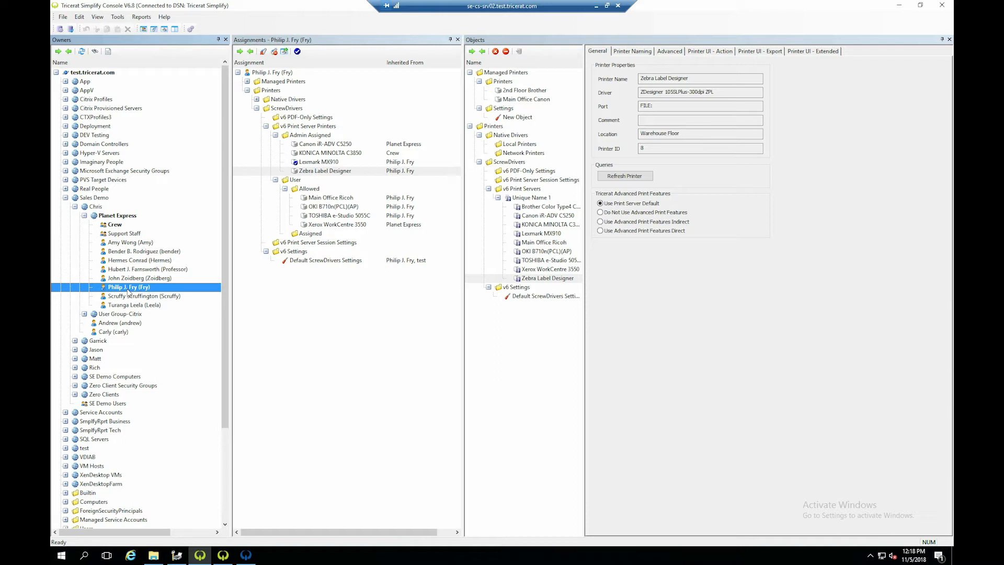
pyautogui.click(115, 224)
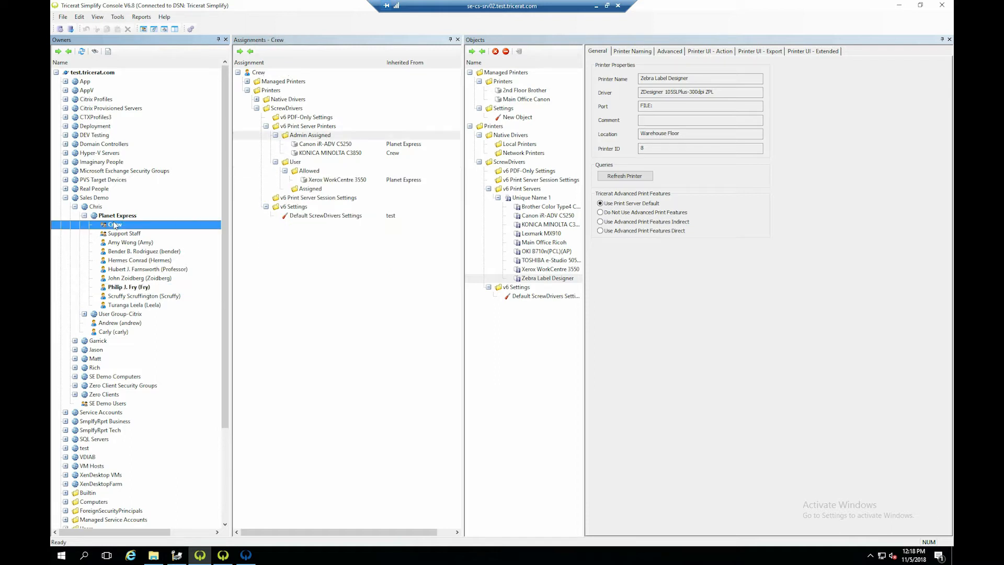
pyautogui.click(116, 216)
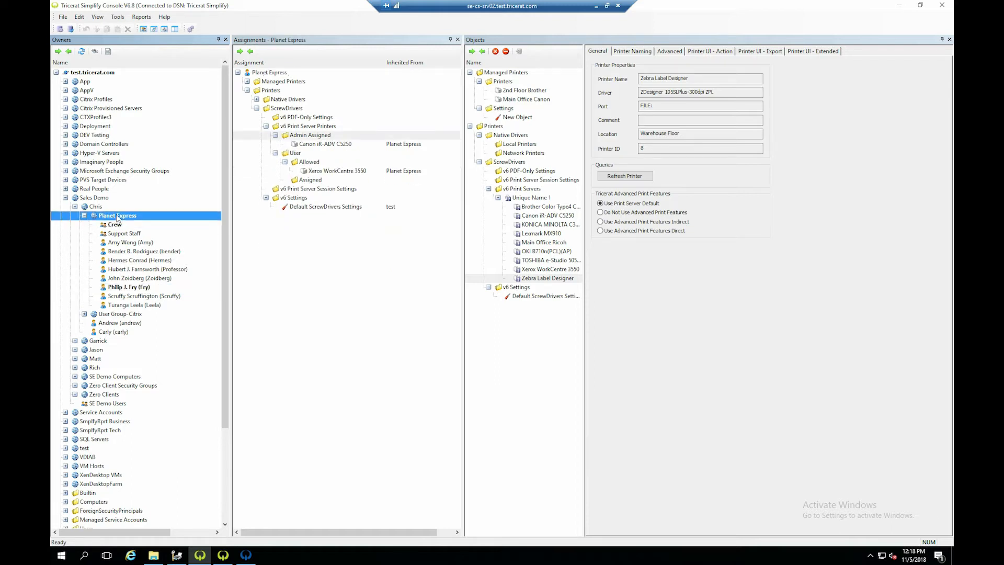
pyautogui.click(314, 145)
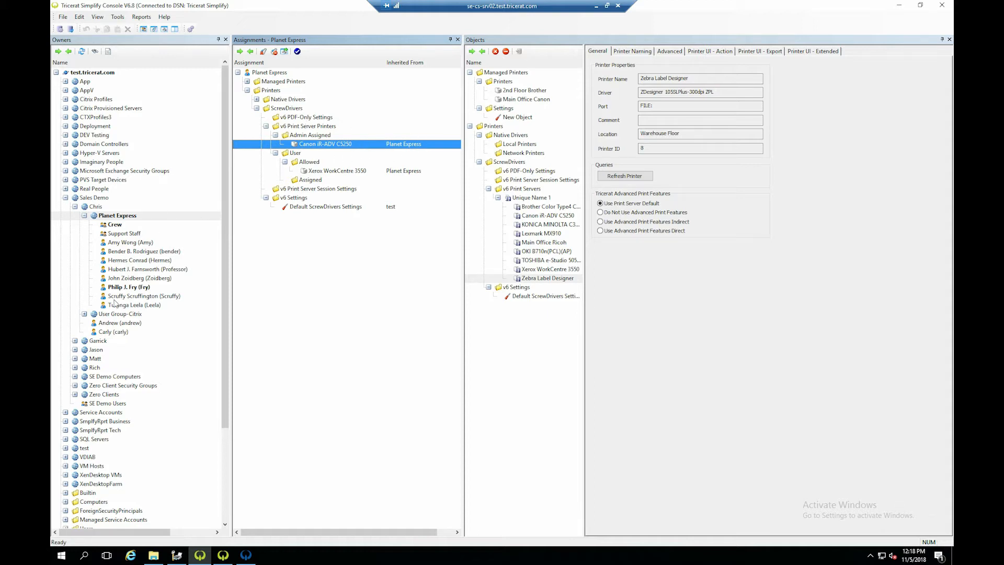
# - Deny the inherited Canon iR-ADV C5250 assignment for the bold-marked Planet Express user
pyautogui.click(134, 287)
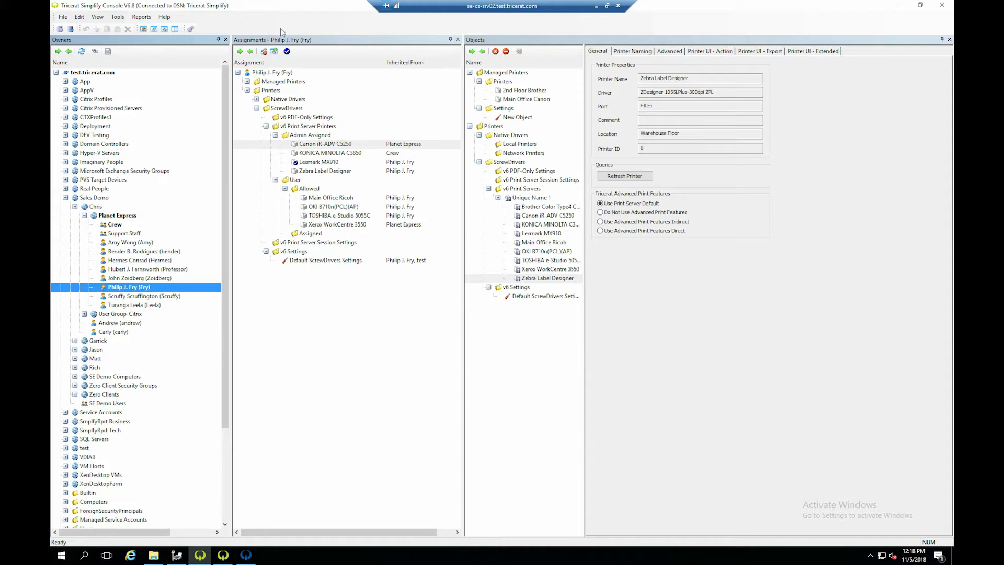
pyautogui.click(329, 145)
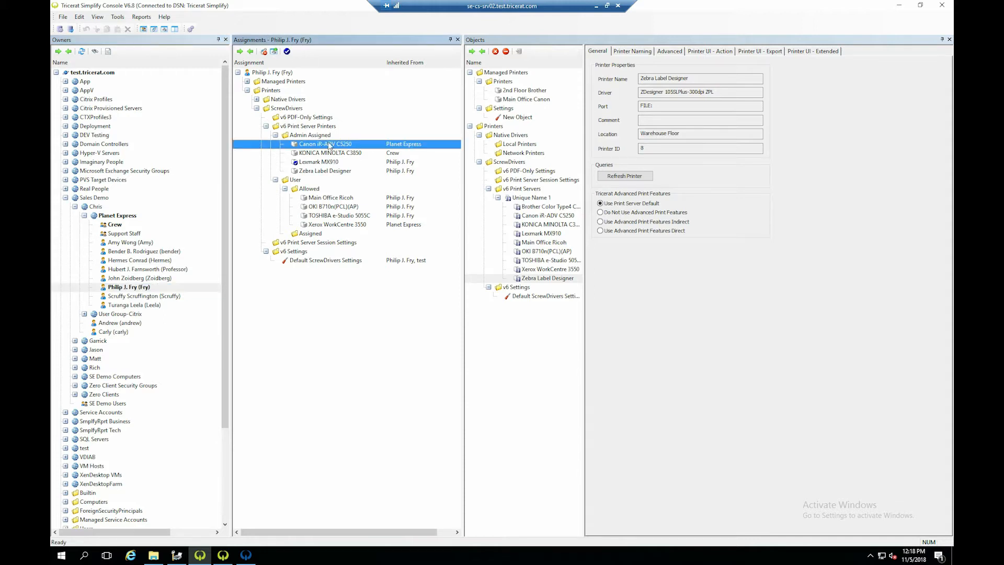
pyautogui.rightClick(331, 146)
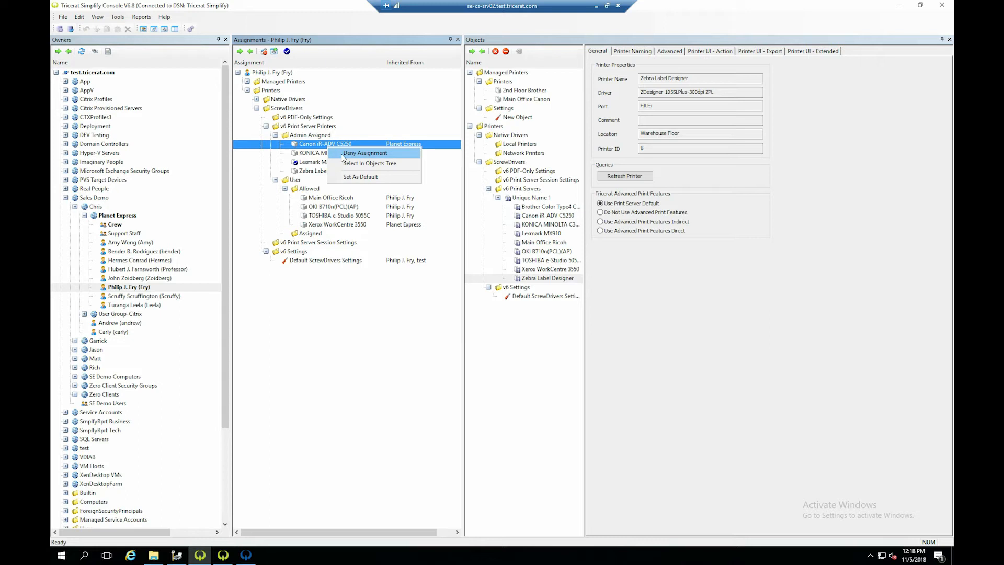
pyautogui.click(340, 152)
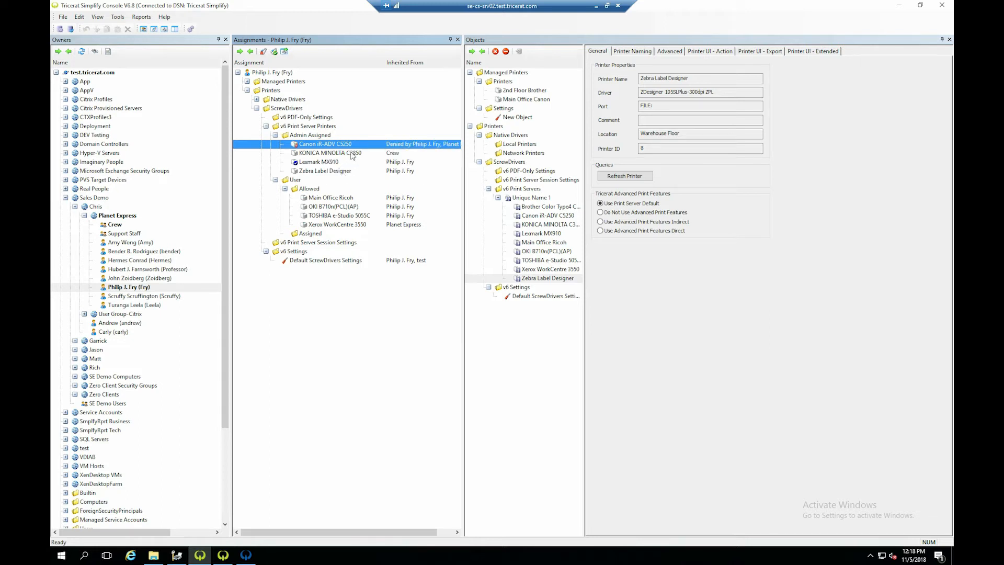
# - Delete the Zebra Label Designer assignment from the user's Admin Assigned printers
pyautogui.rightClick(338, 171)
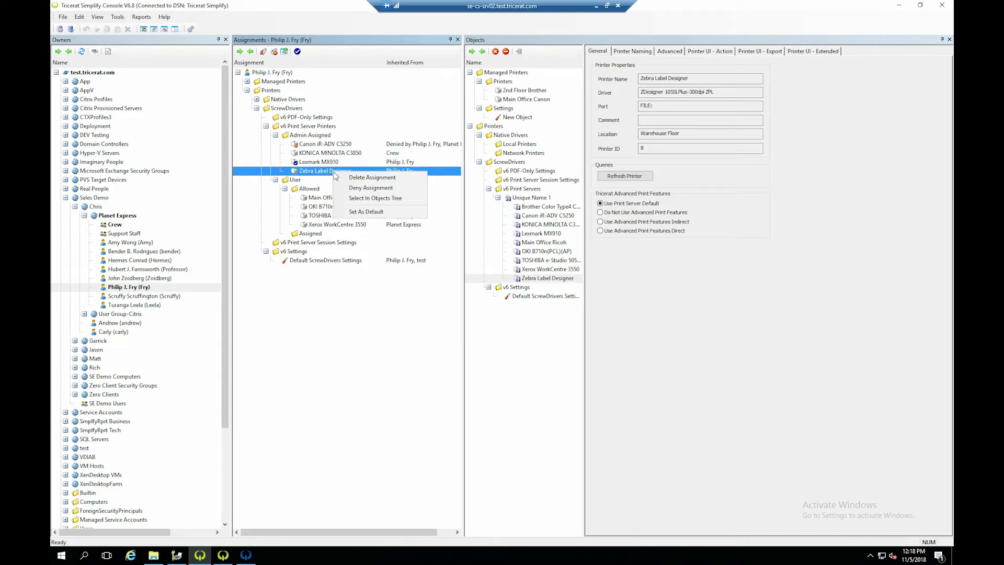
pyautogui.click(345, 177)
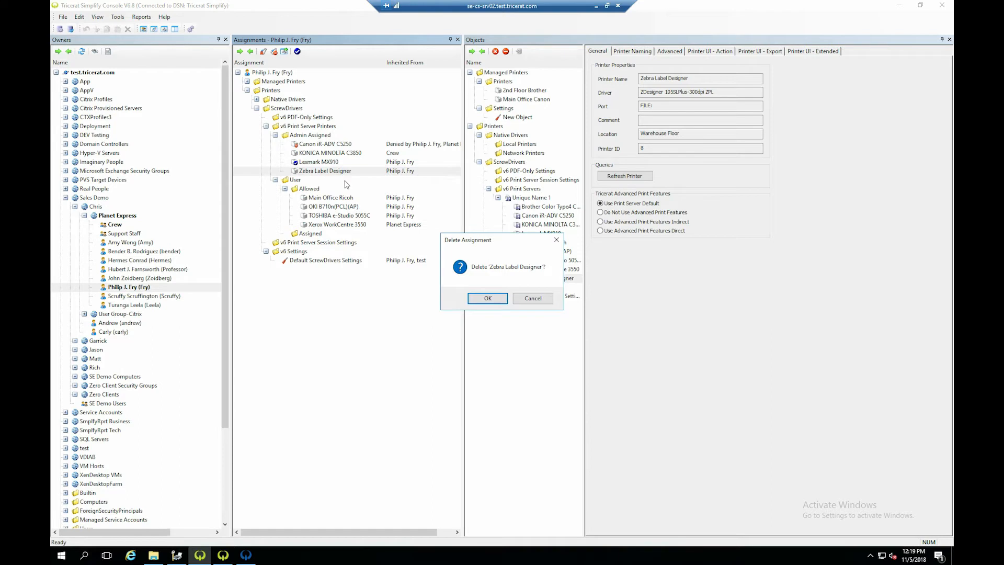
pyautogui.click(486, 298)
# - Set KONICA MINOLTA C3850 as the user's default Admin Assigned printer
pyautogui.click(328, 146)
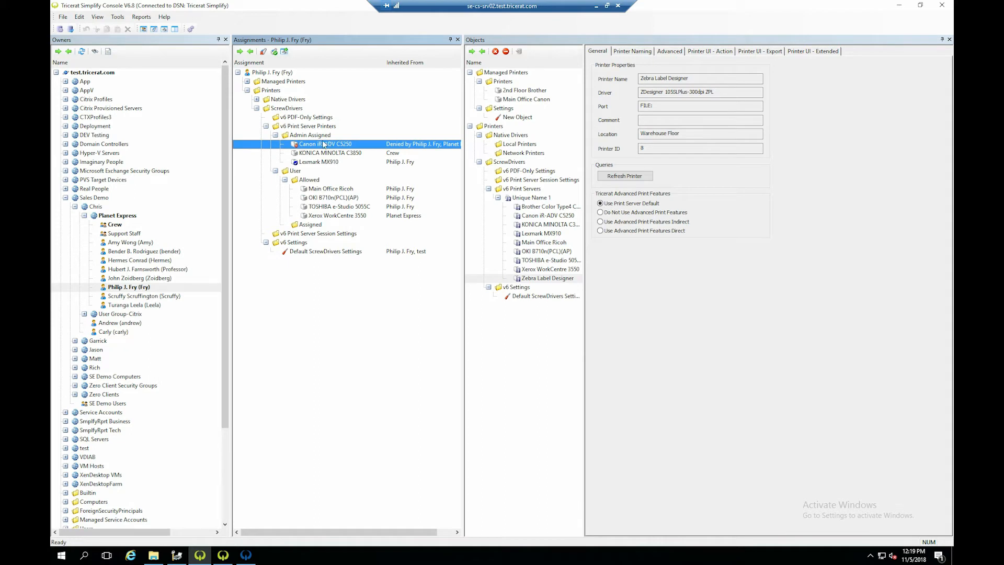
pyautogui.rightClick(325, 153)
pyautogui.click(363, 184)
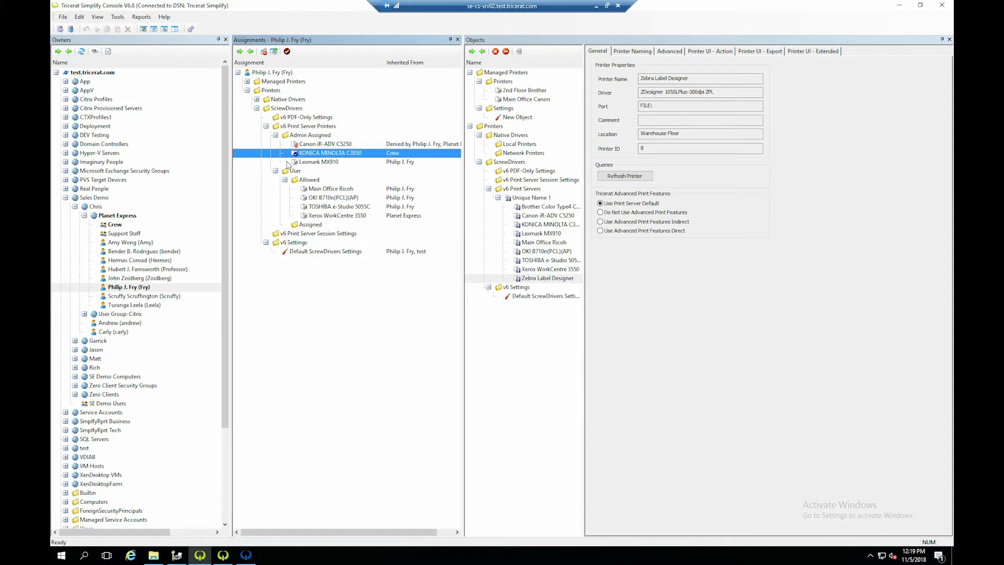
# - Remove the denial from the user's Canon iR-ADV C5250 assignment
pyautogui.rightClick(325, 144)
pyautogui.click(335, 153)
pyautogui.click(473, 299)
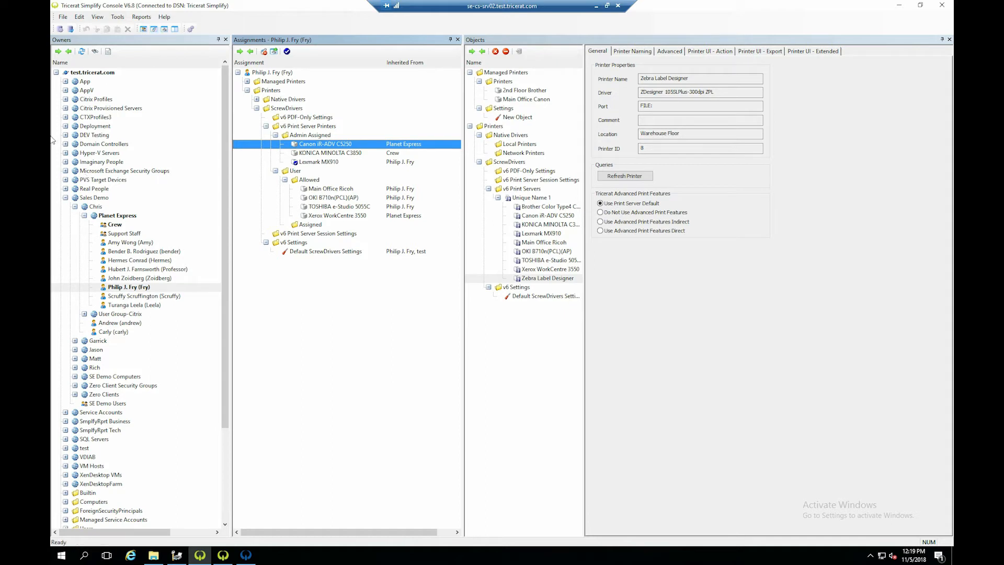
# - Collapse the test.tricerat.com domain and review the assignments of the computer owners 192.168.3.15 - 192.168.3.250, 10.10.1.10 and Wyse*
pyautogui.click(57, 73)
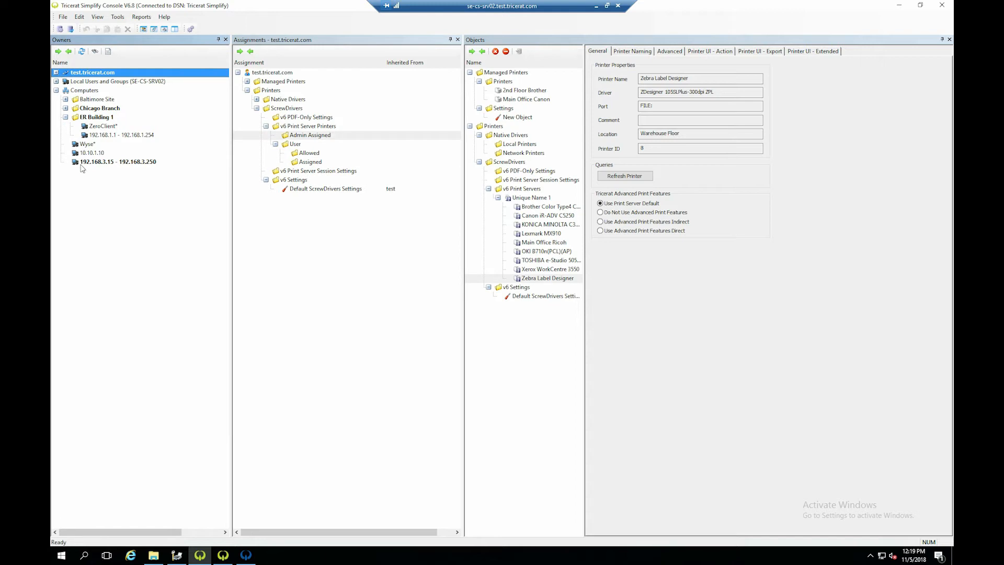
pyautogui.click(99, 163)
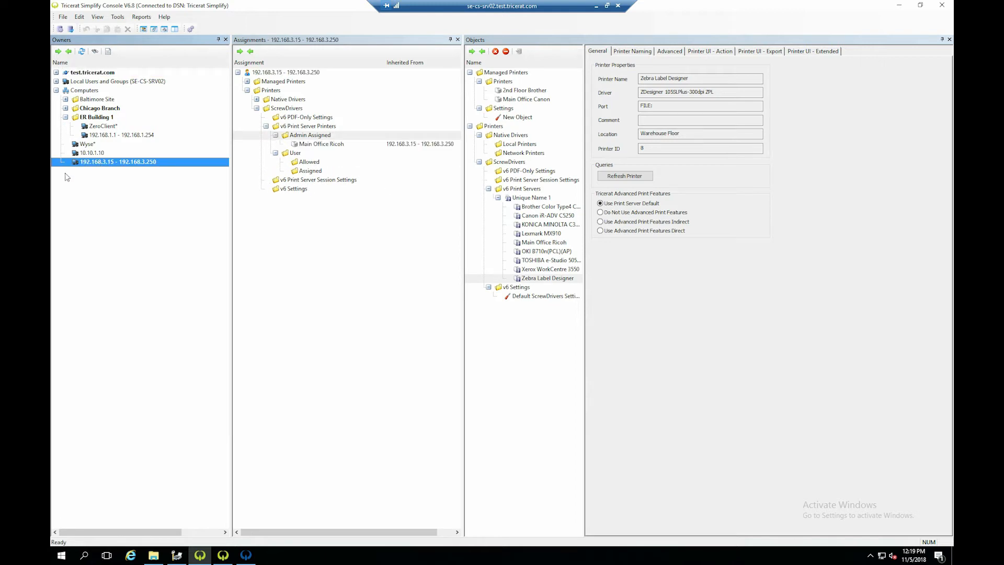
pyautogui.click(96, 153)
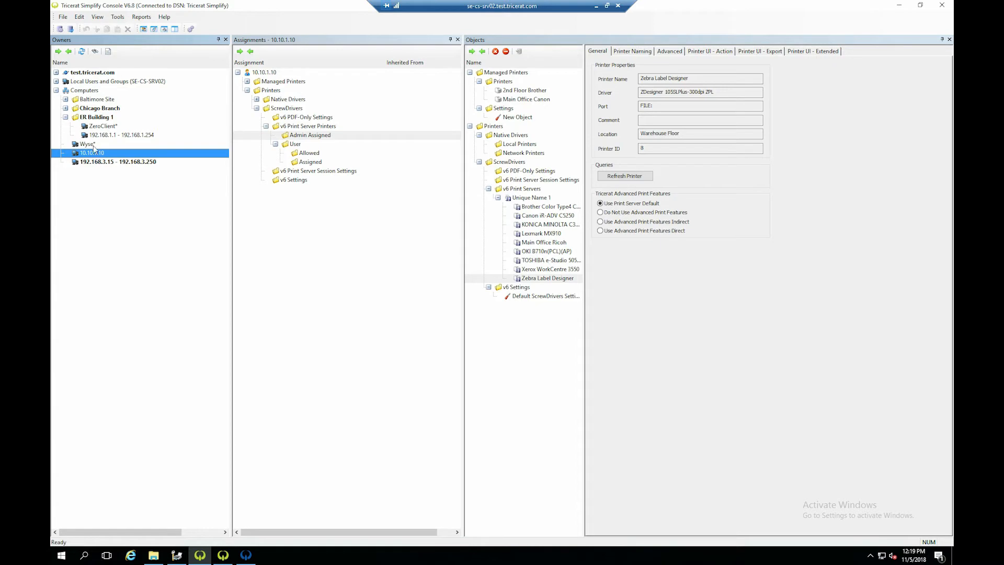
pyautogui.click(92, 144)
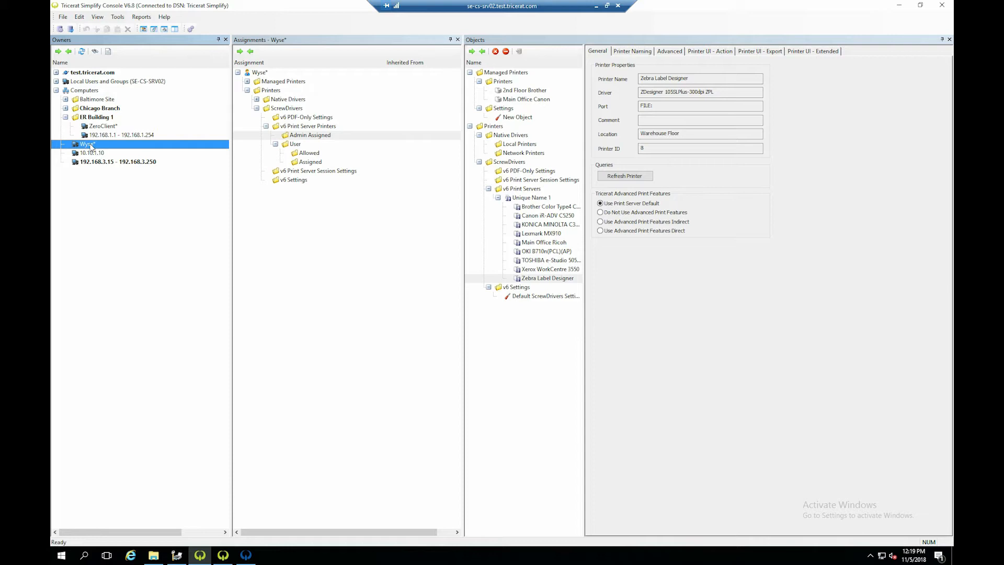
# - Examine how the OKI B710n(PCL)(AP) assignment on ER Building 1 is inherited by ZeroClient* and the 192.168.1.1 - 192.168.1.254 range
pyautogui.click(93, 118)
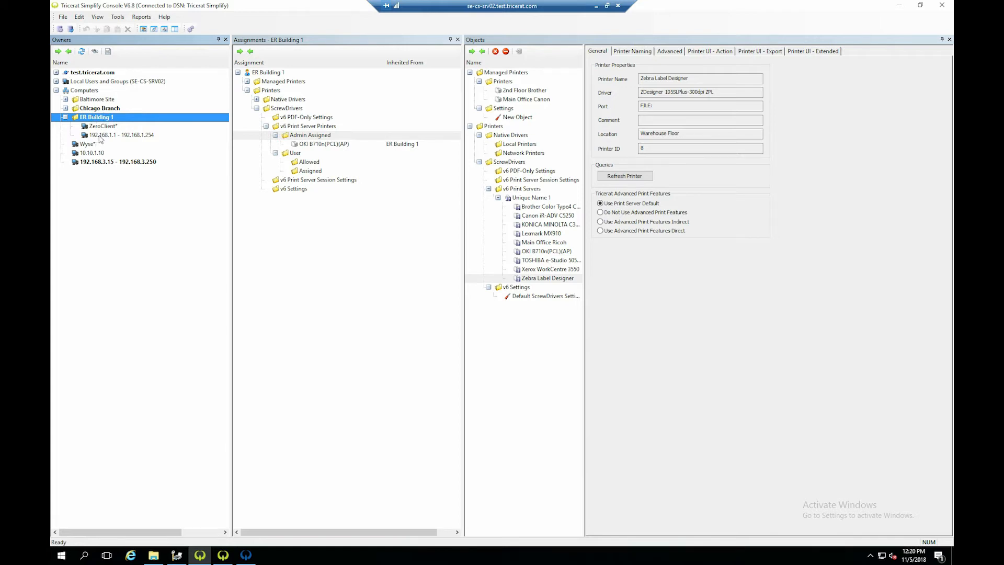
pyautogui.click(104, 128)
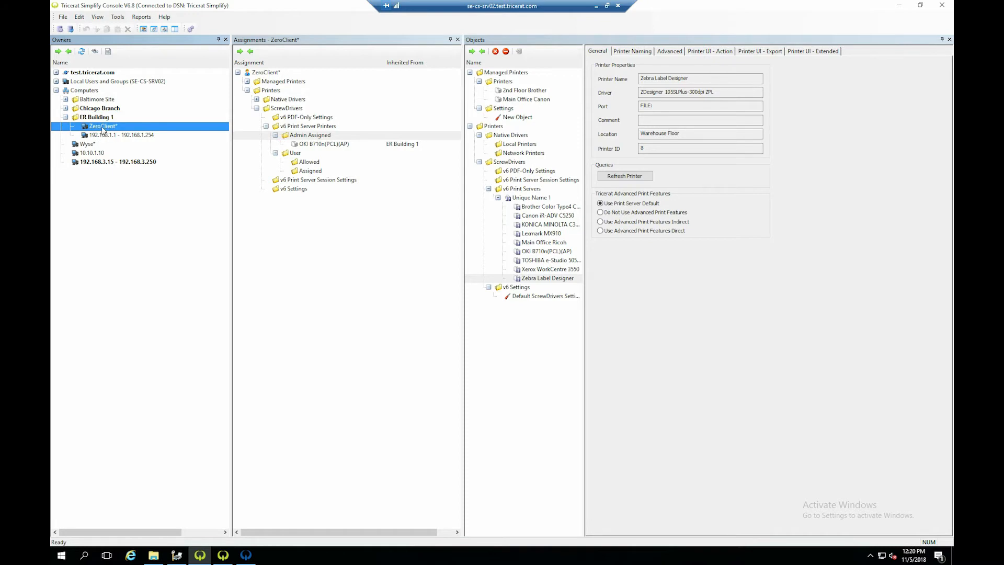
pyautogui.click(105, 118)
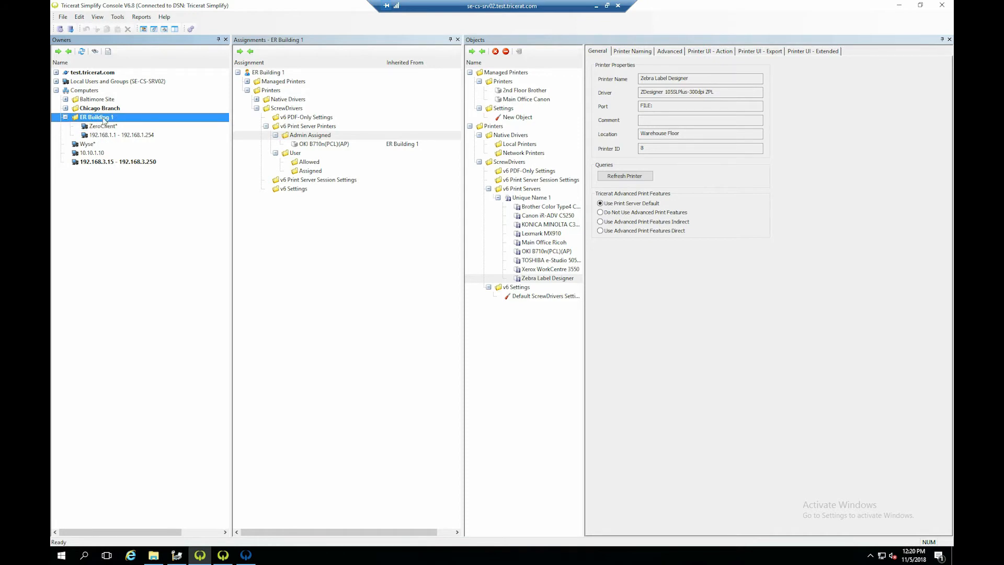
pyautogui.click(308, 145)
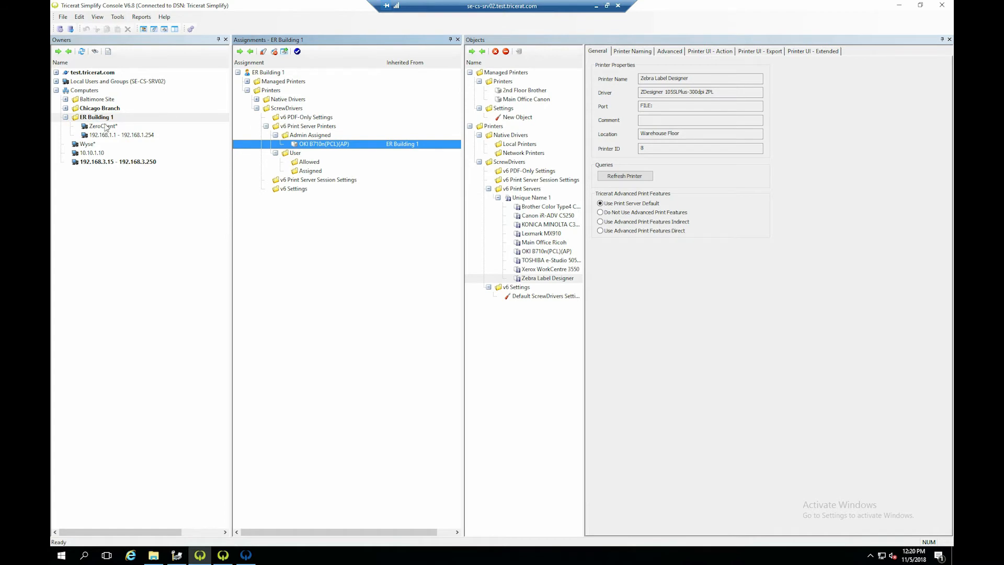
pyautogui.click(106, 128)
pyautogui.click(107, 135)
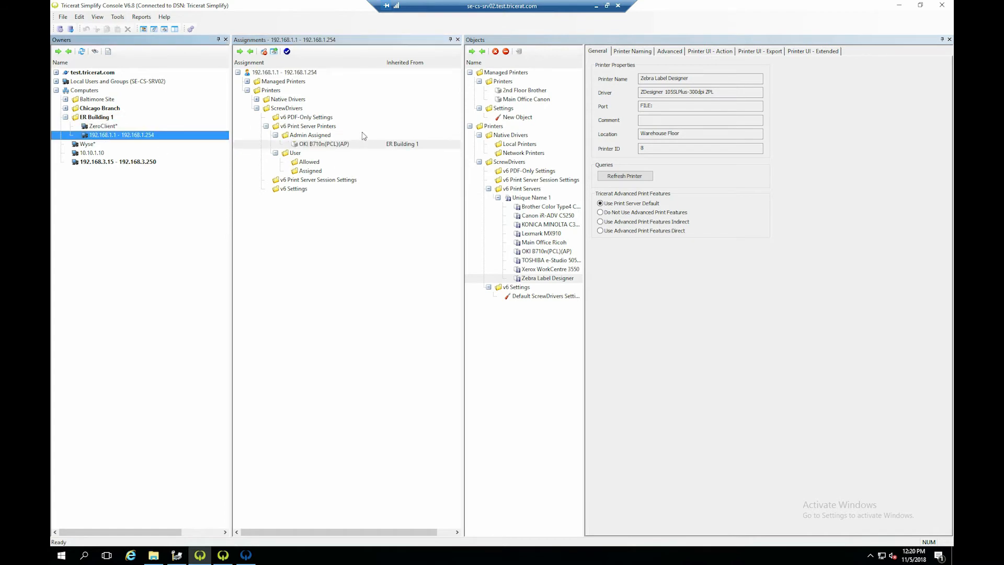
pyautogui.click(97, 119)
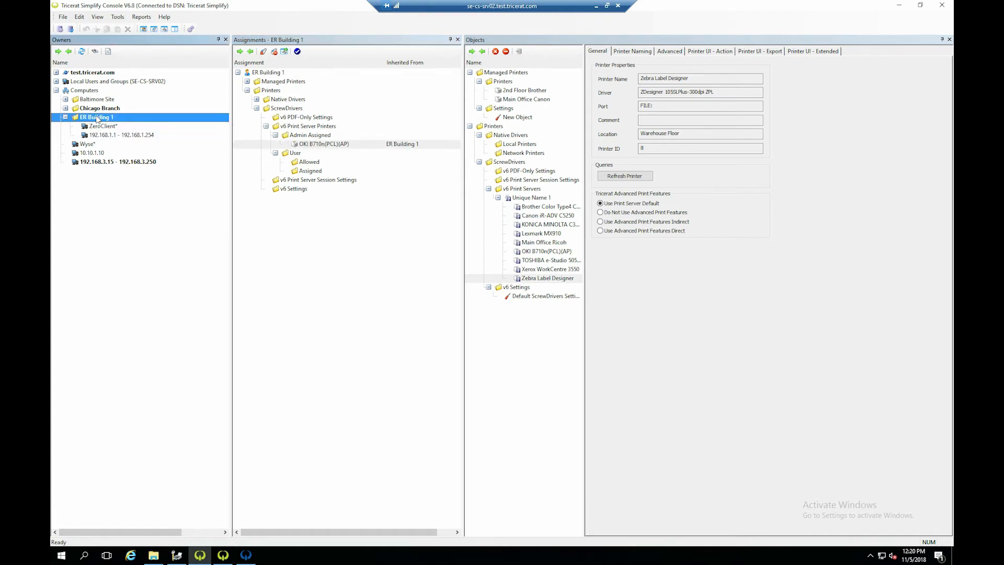
# - Return to the bold-marked Planet Express user, collapse the Managed Printers objects and review the general settings of print server Unique Name 1
pyautogui.click(57, 73)
pyautogui.click(124, 288)
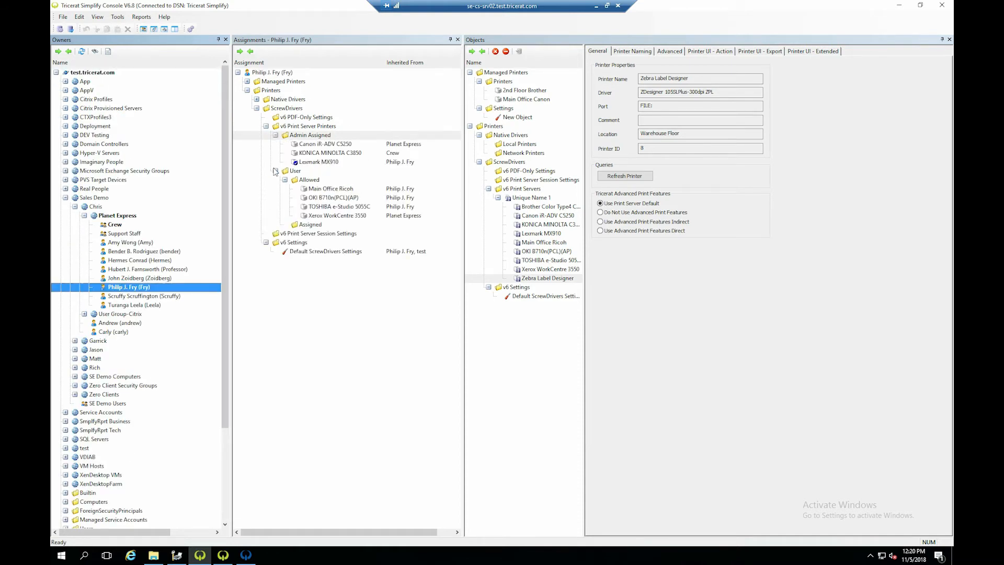
pyautogui.click(470, 73)
pyautogui.click(529, 154)
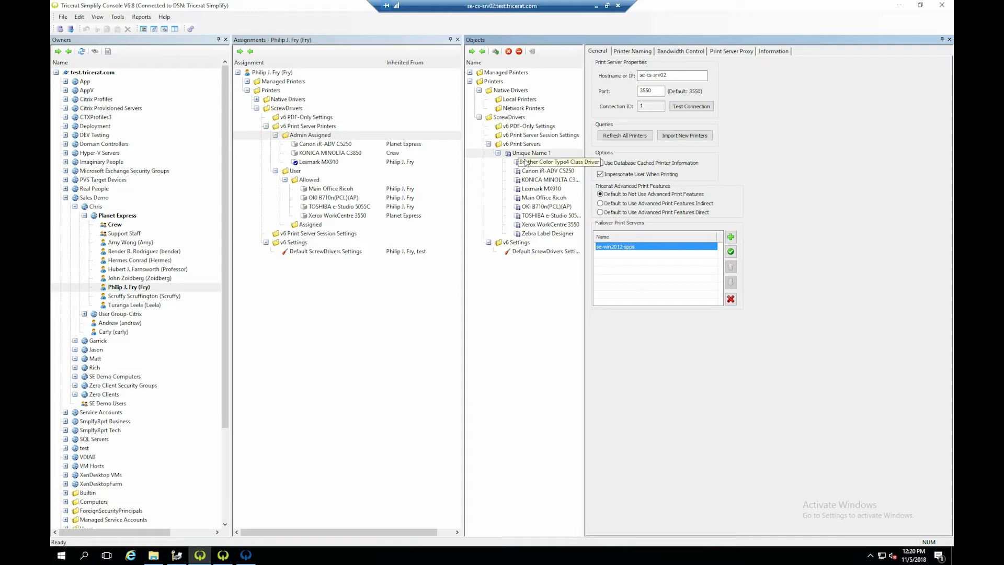
# - Add a new v6 print server object and try to save it with its default hostname 0.0.0.0 and port 3550
pyautogui.click(526, 154)
pyautogui.click(496, 52)
pyautogui.press('Tab')
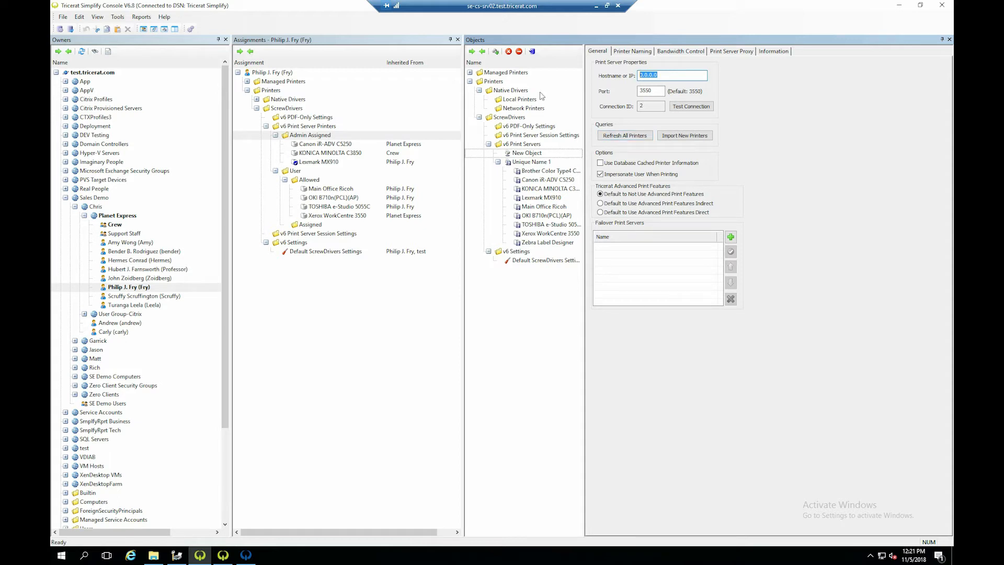
pyautogui.click(532, 51)
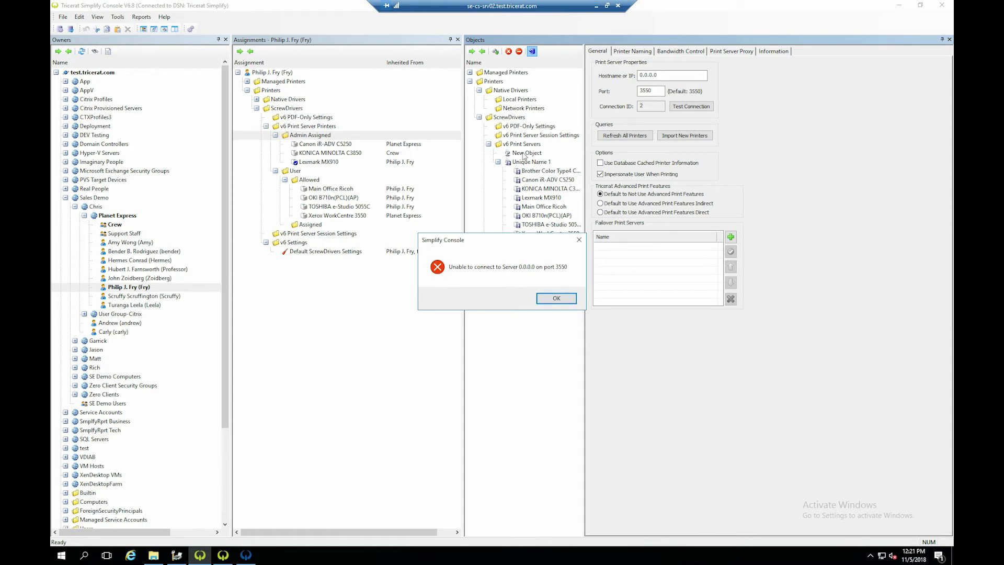
pyautogui.click(550, 298)
# - Delete the newly added print server object from v6 Print Servers
pyautogui.rightClick(520, 153)
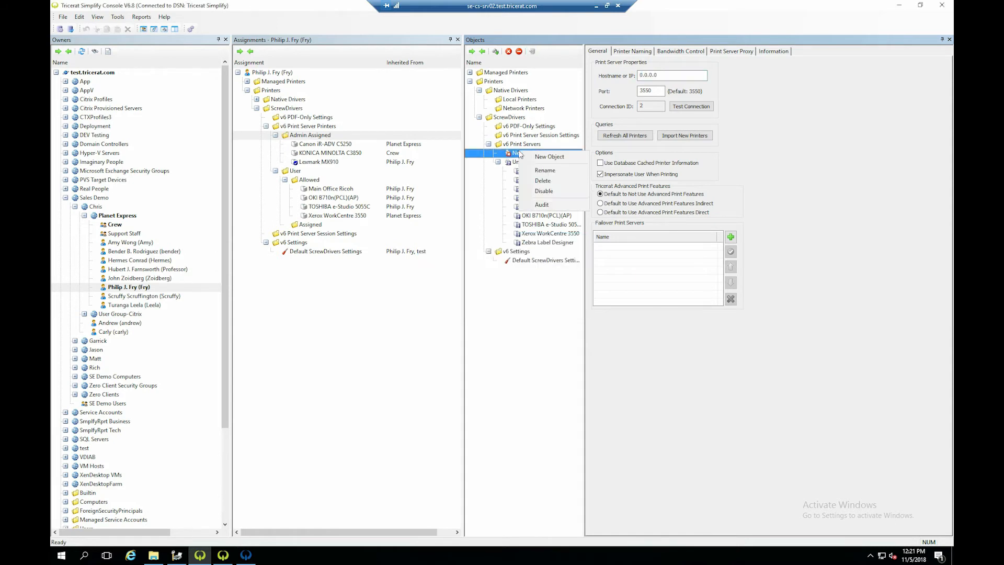
pyautogui.click(550, 184)
pyautogui.click(486, 298)
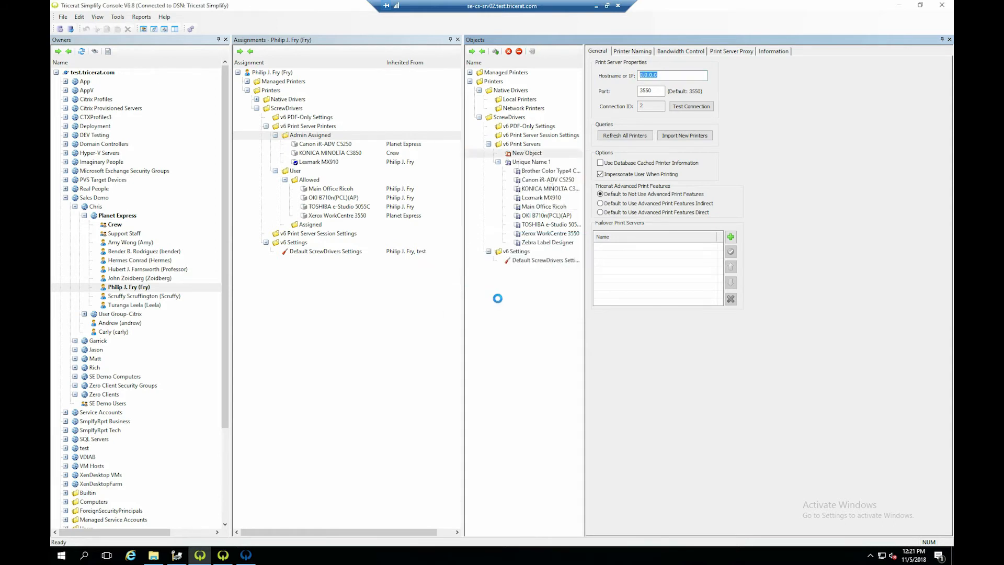
# - Review the Lexmark MX910's name, driver and port under Unique Name 1, and check its entry in the user's Admin Assigned printers
pyautogui.click(519, 153)
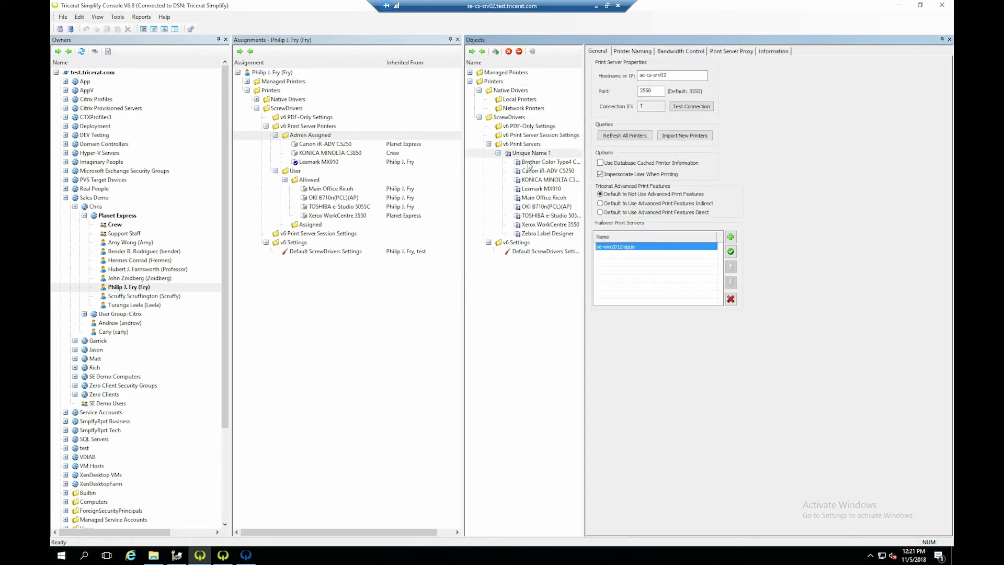
pyautogui.click(523, 163)
pyautogui.click(530, 189)
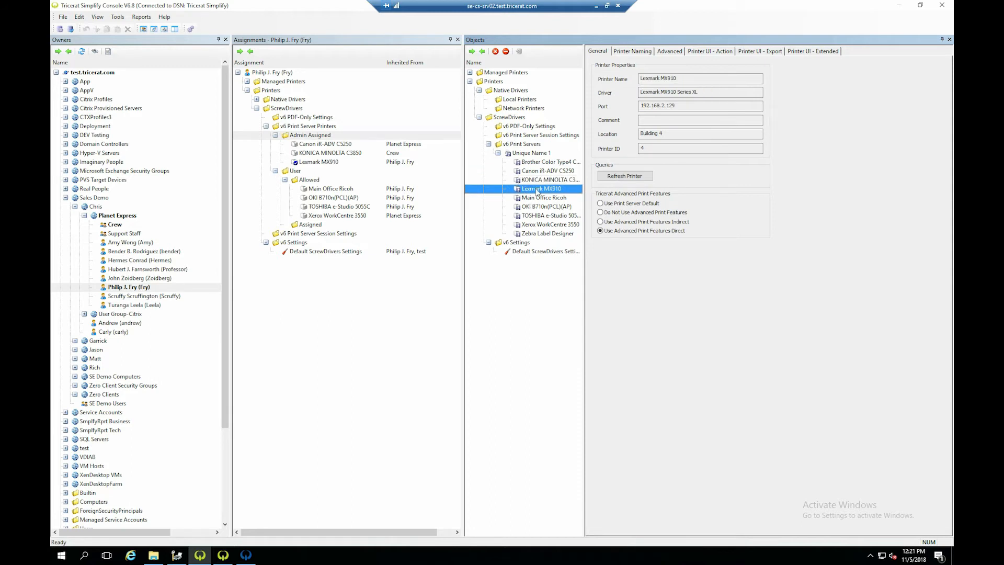
pyautogui.click(682, 80)
pyautogui.click(679, 108)
pyautogui.moveTo(708, 92); pyautogui.dragTo(623, 96)
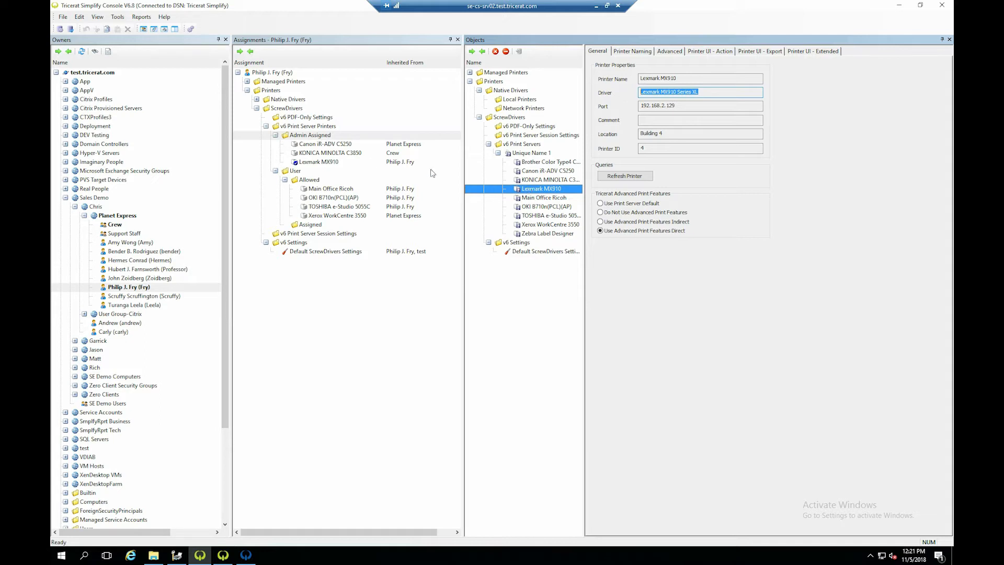
pyautogui.click(331, 162)
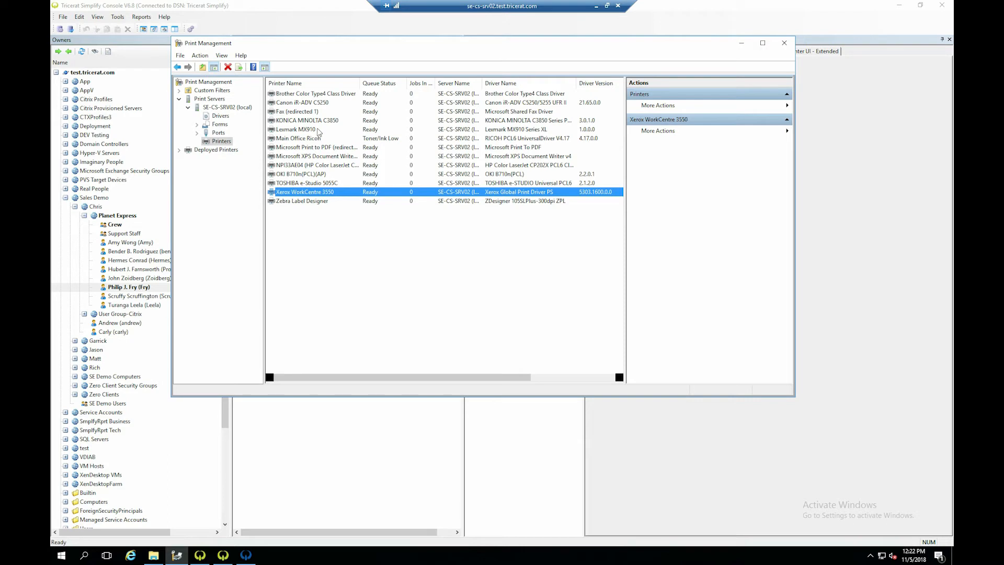
# - Switch back to Simplify Console and compare the managed printer Main Office Canon's IP and driver selection with the print server printer OKI B710n(PCL)(AP)
pyautogui.hotkey('alt', 'Tab')
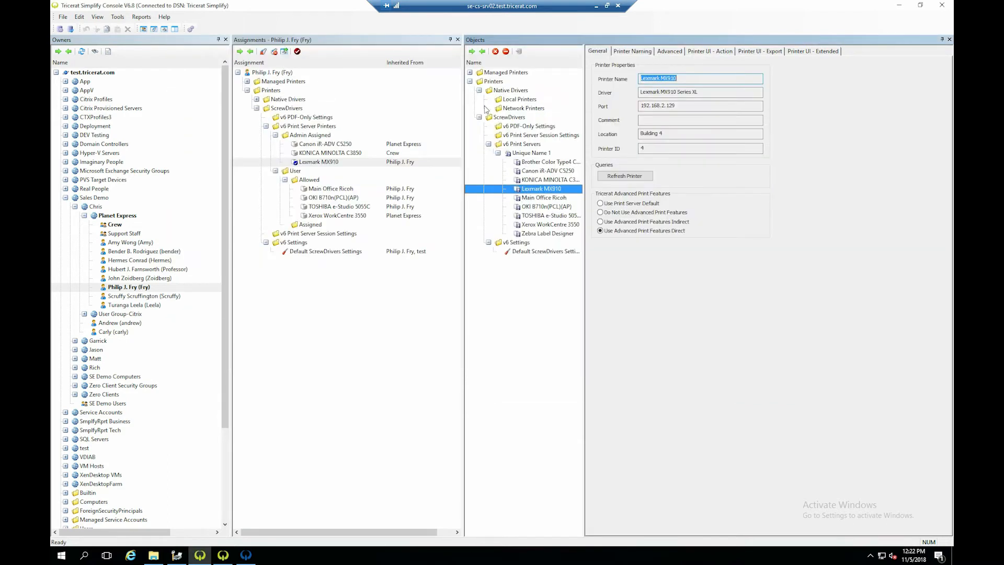
pyautogui.click(469, 81)
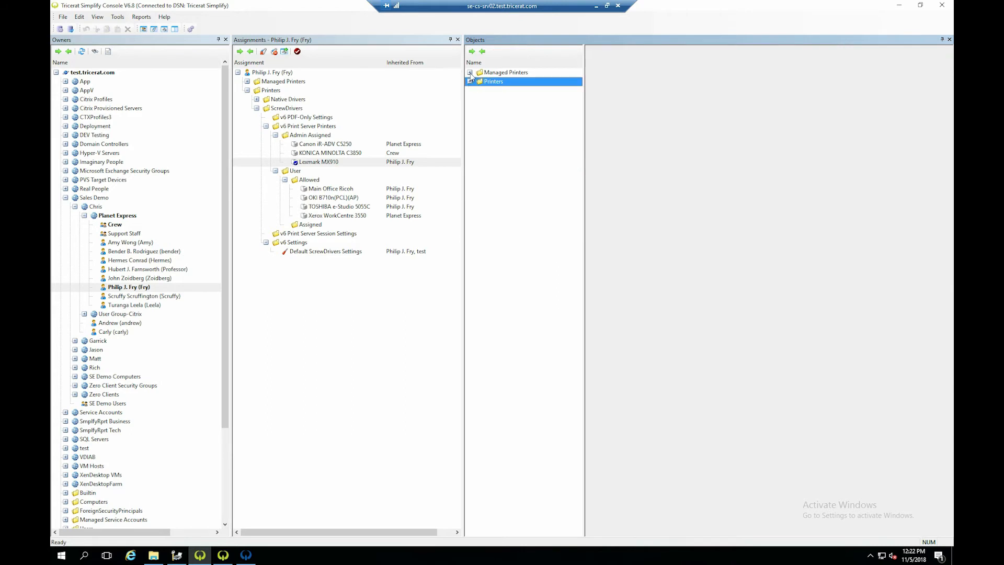
pyautogui.click(469, 72)
pyautogui.click(523, 99)
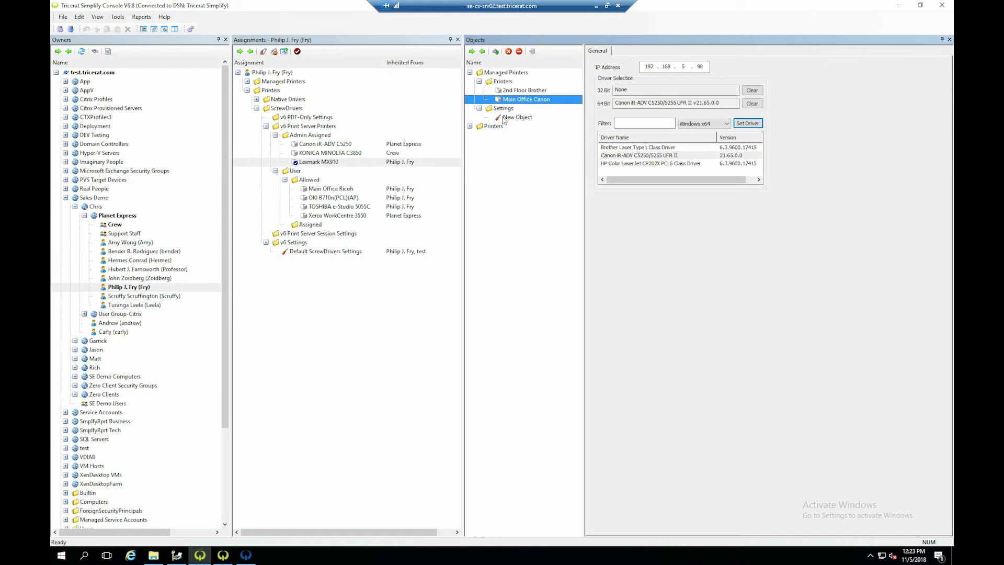
pyautogui.click(650, 163)
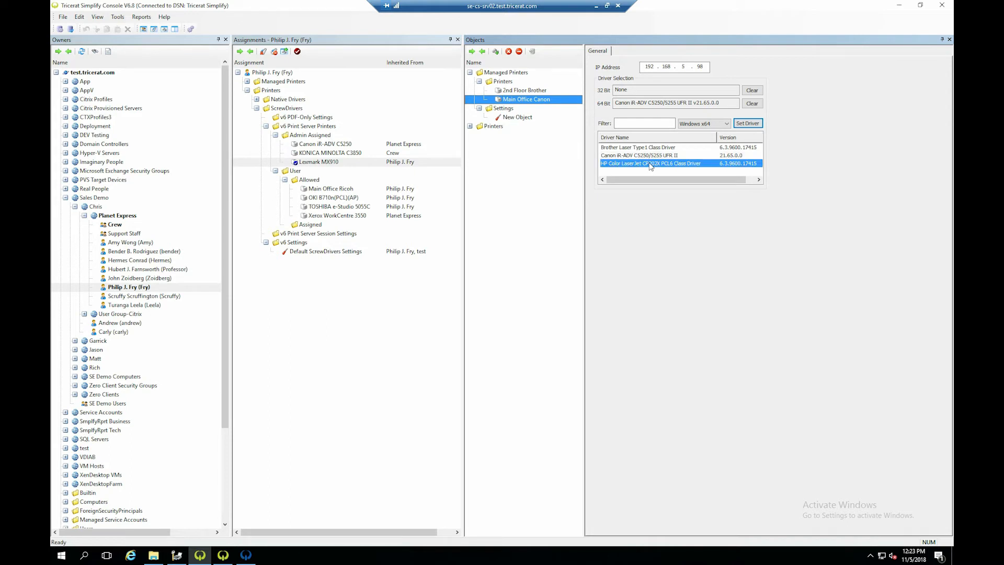
pyautogui.click(470, 72)
pyautogui.click(469, 81)
pyautogui.click(535, 207)
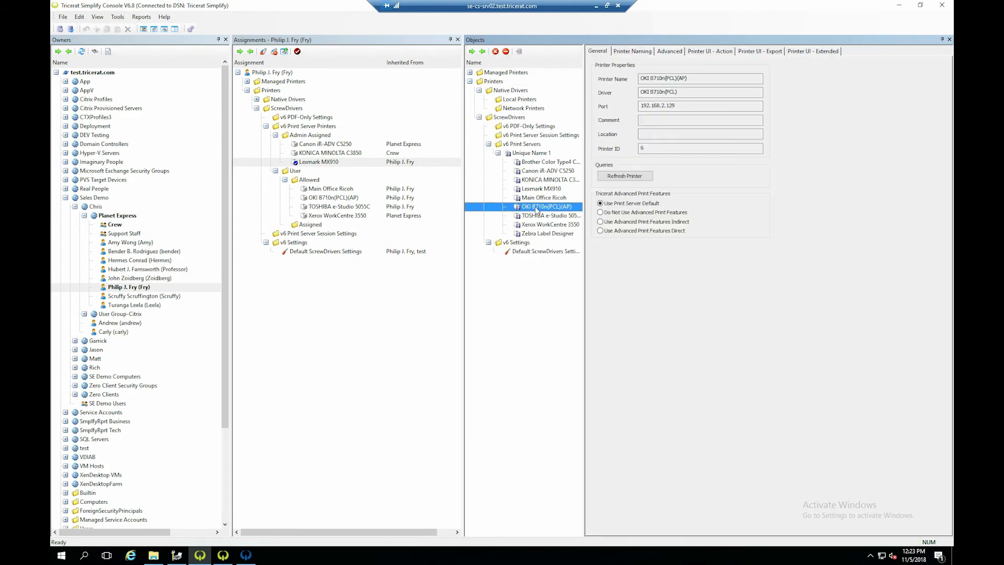
# - Assign the managed printer Main Office Canon to the selected user's Admin Assigned printers under Managed Printers
pyautogui.click(470, 74)
pyautogui.click(520, 100)
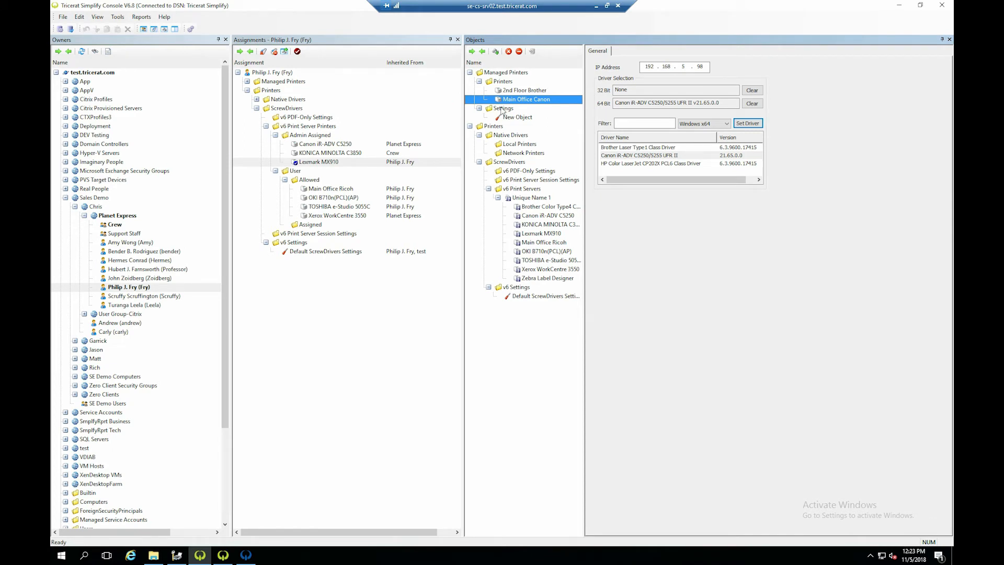
pyautogui.moveTo(509, 100); pyautogui.dragTo(277, 81)
pyautogui.moveTo(511, 100); pyautogui.dragTo(308, 103)
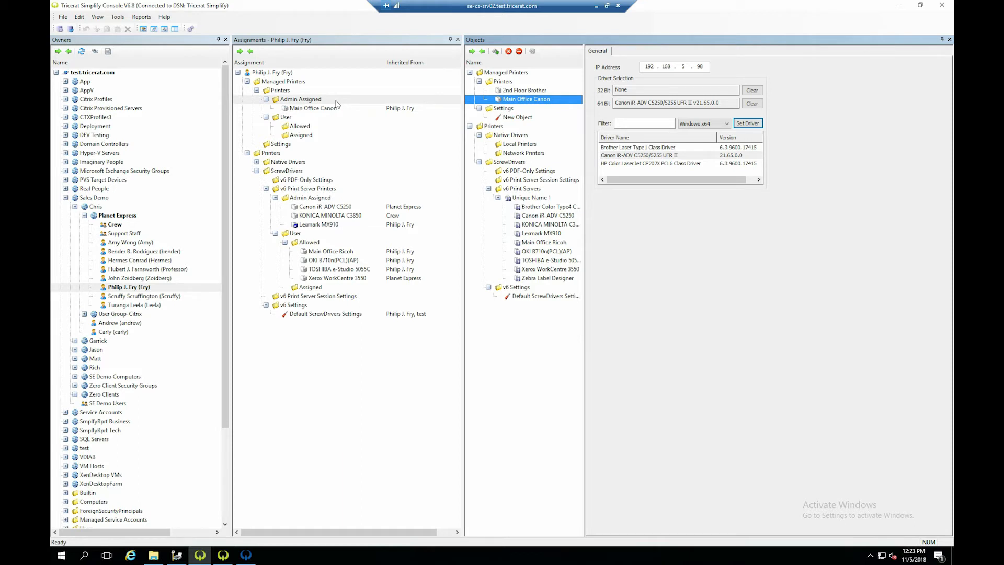
# - Compare the Lexmark MX910 and KONICA MINOLTA C3850 print server properties with the managed printer 2nd Floor Brother's IP and driver settings
pyautogui.click(541, 234)
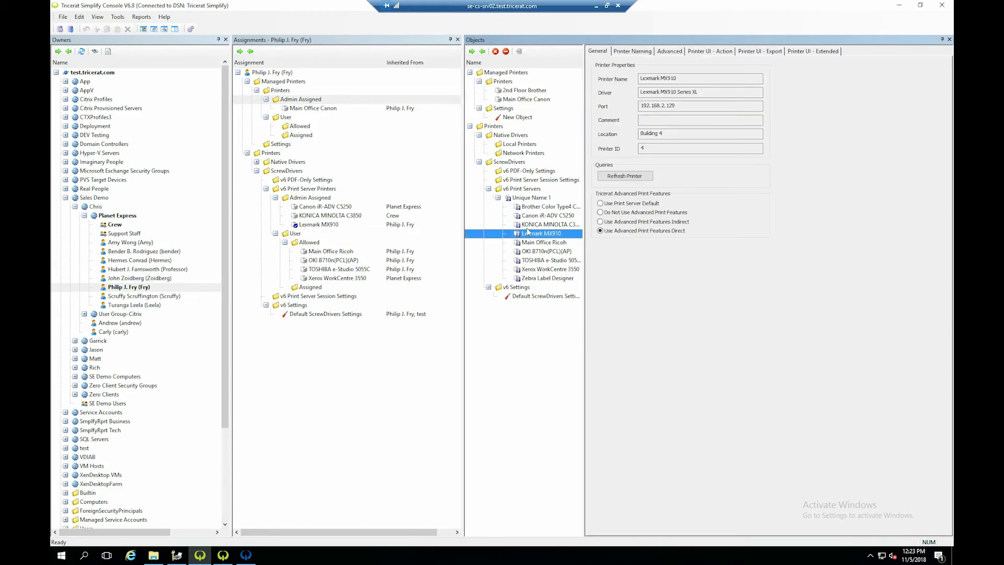
pyautogui.click(469, 72)
pyautogui.click(553, 181)
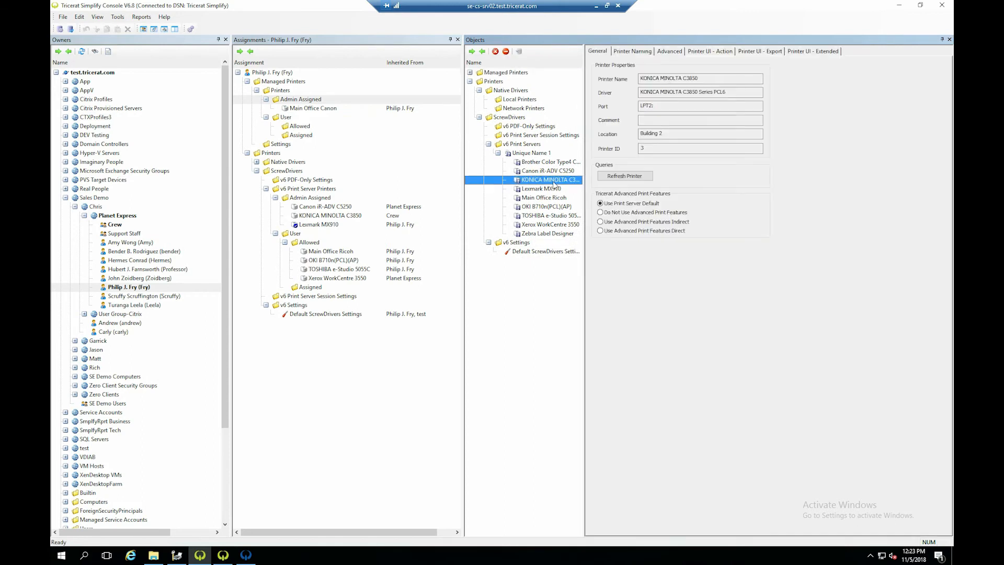
pyautogui.click(469, 81)
pyautogui.click(470, 72)
pyautogui.click(516, 91)
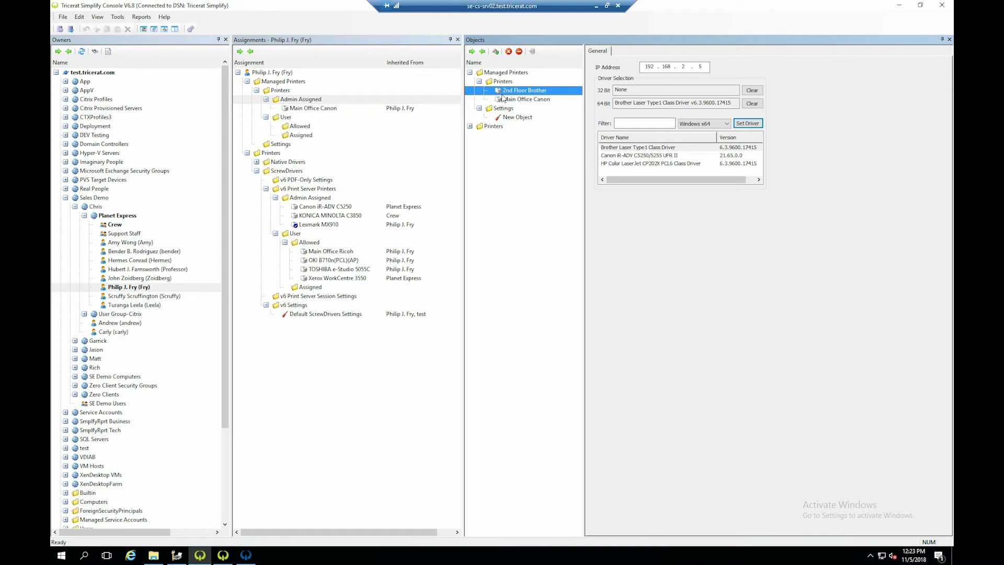
# - Collapse the Managed Printers objects and review the general settings and failover print servers of Unique Name 1
pyautogui.click(469, 72)
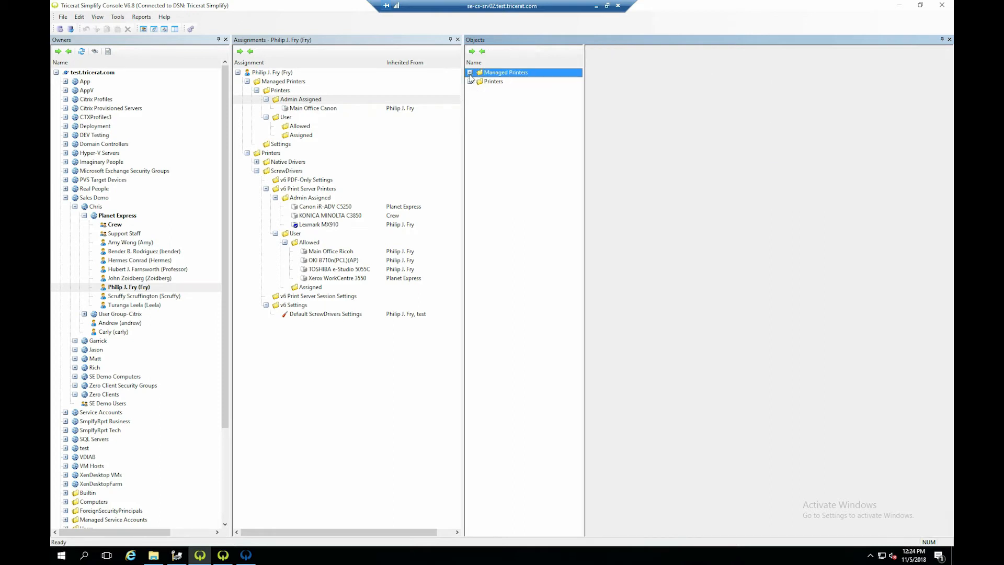
pyautogui.click(470, 82)
pyautogui.click(531, 154)
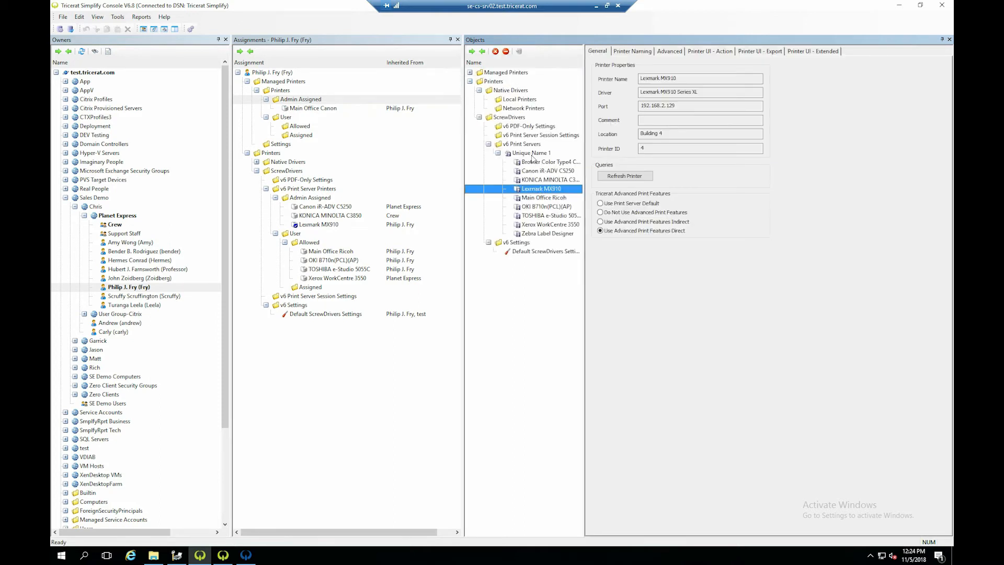
pyautogui.click(530, 155)
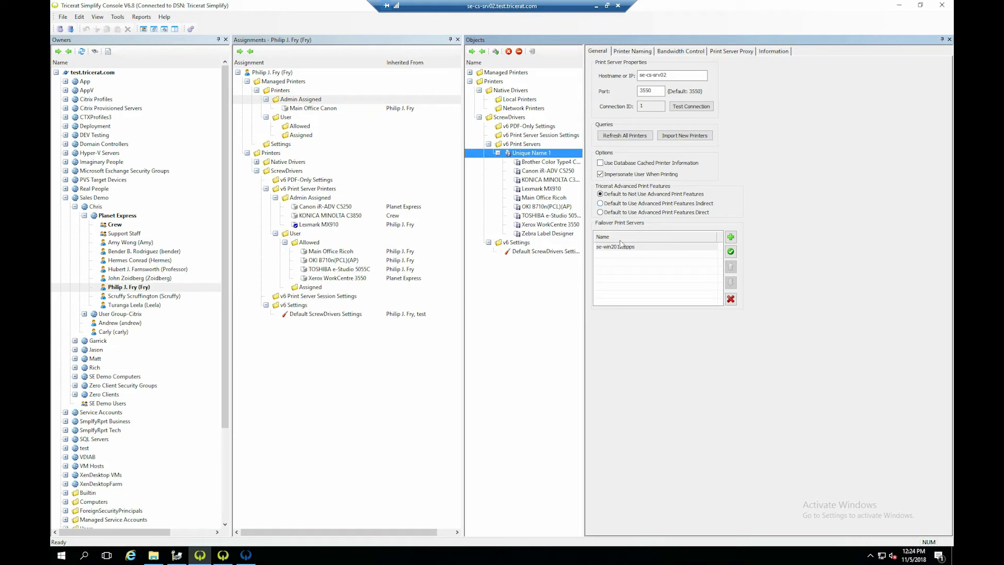
pyautogui.doubleClick(644, 252)
pyautogui.click(648, 262)
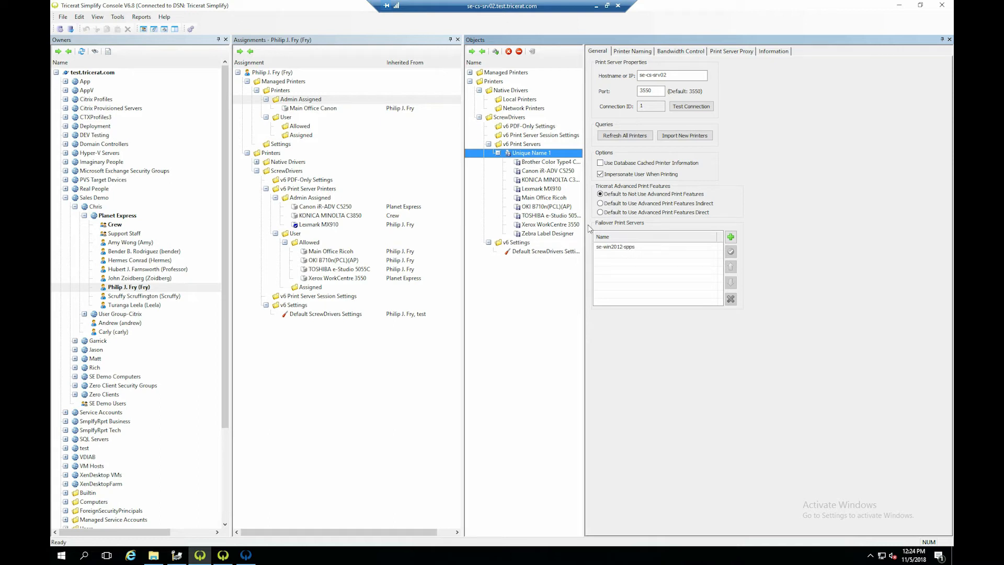
# - Review the Lexmark MX910's custom naming scheme and advanced spool options, and apply its object changes while moving to Default ScrewDrivers Settings
pyautogui.click(534, 189)
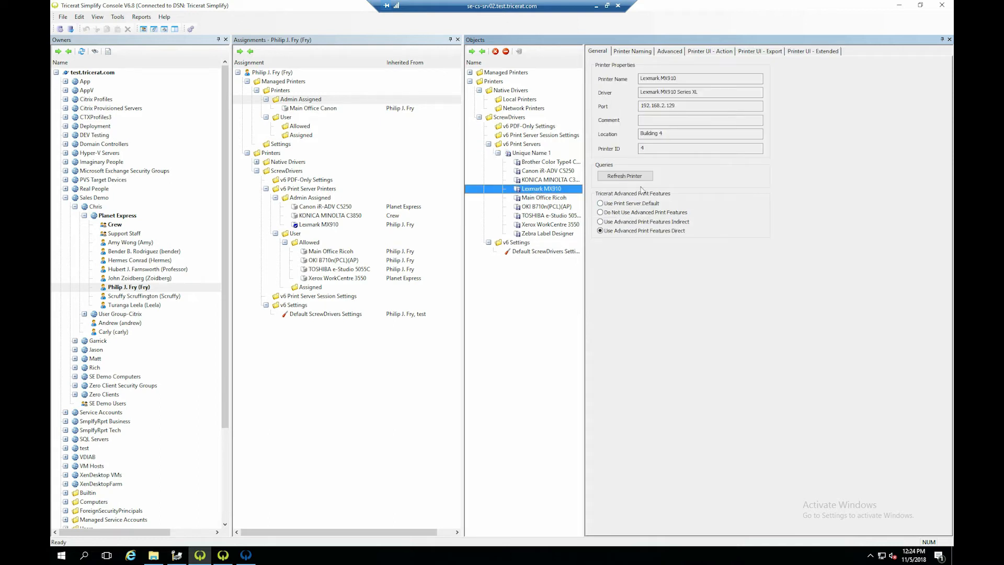
pyautogui.click(641, 53)
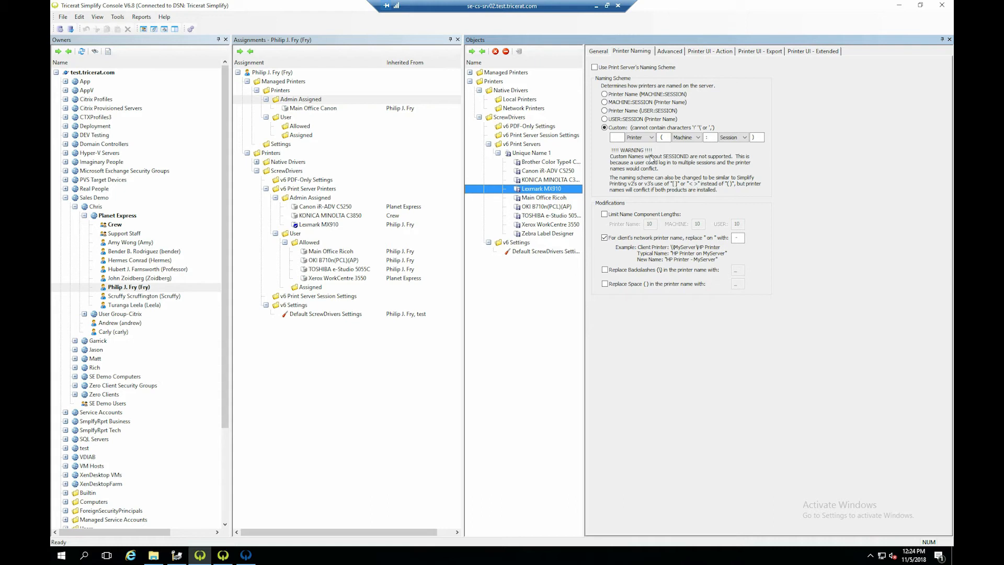
pyautogui.click(621, 137)
pyautogui.click(668, 51)
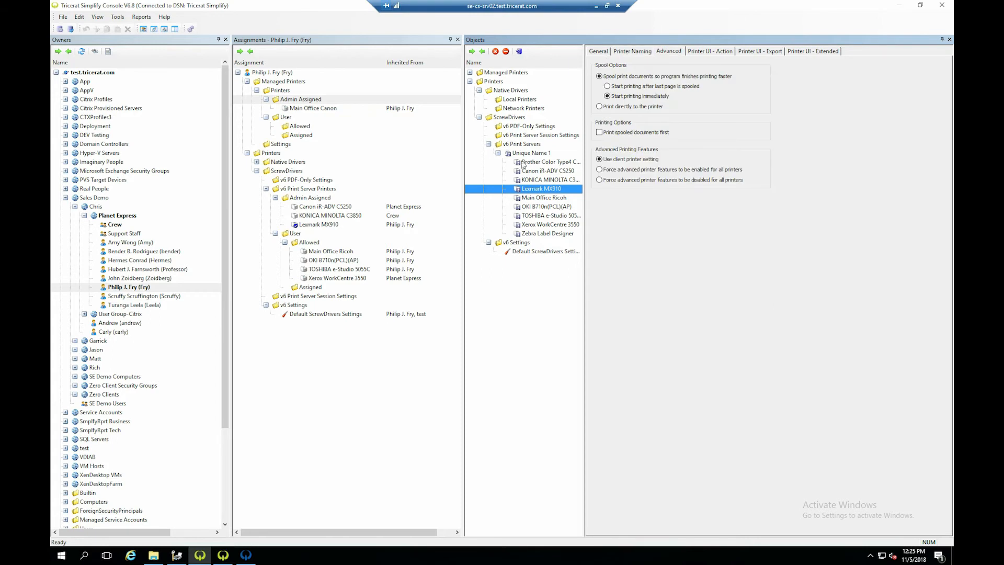
pyautogui.click(525, 252)
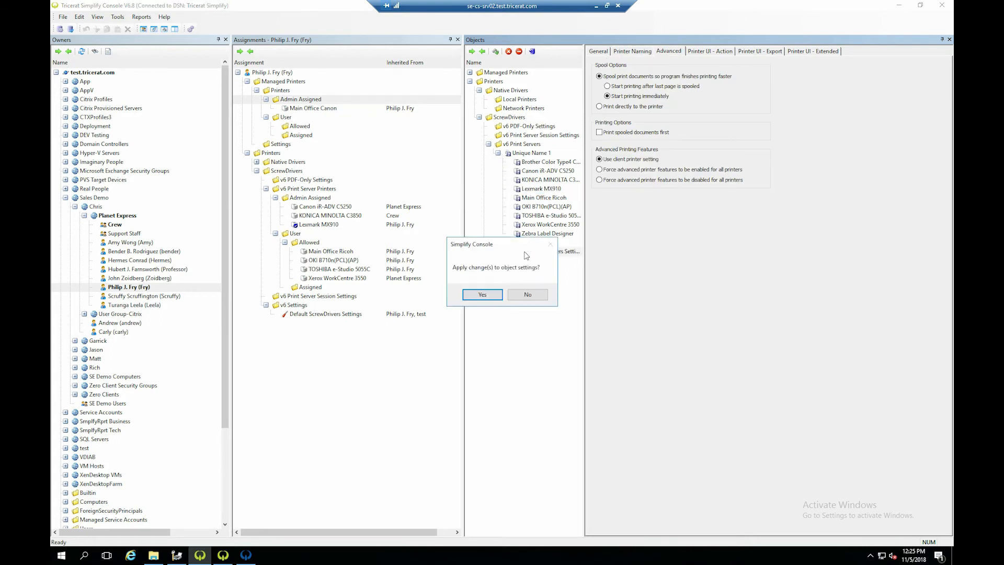
pyautogui.click(482, 295)
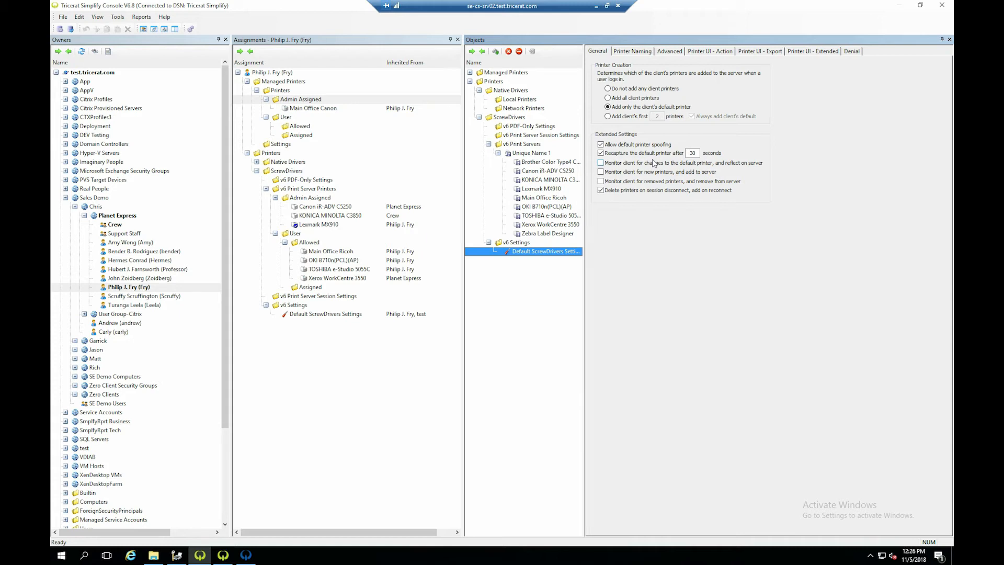
# - Examine the Default ScrewDrivers Settings for printer naming, advanced, printer UI and denial options, and return to the general printer creation options
pyautogui.click(638, 52)
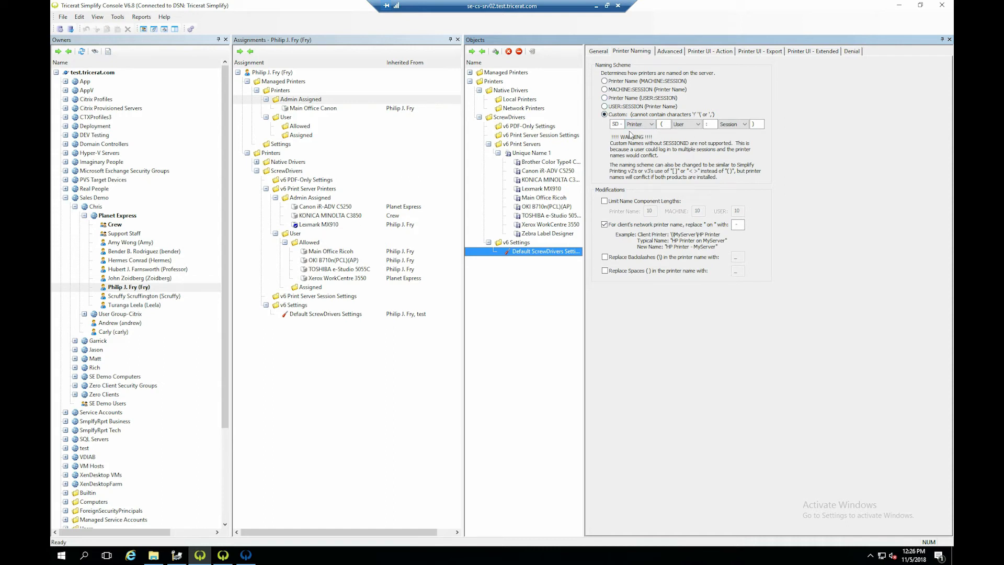
pyautogui.click(674, 51)
pyautogui.click(732, 52)
pyautogui.click(771, 53)
pyautogui.click(805, 54)
pyautogui.click(851, 53)
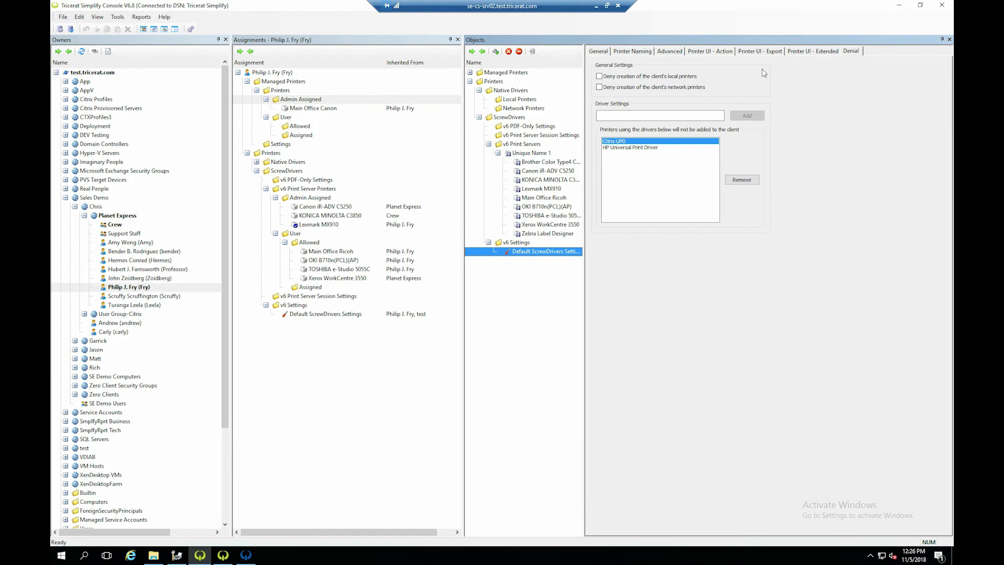
pyautogui.click(796, 52)
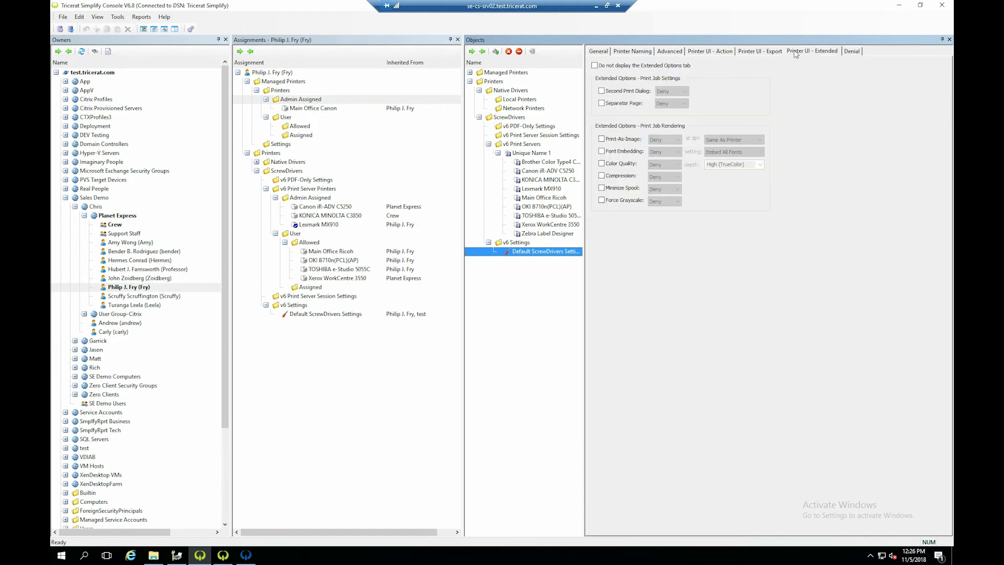
pyautogui.click(599, 52)
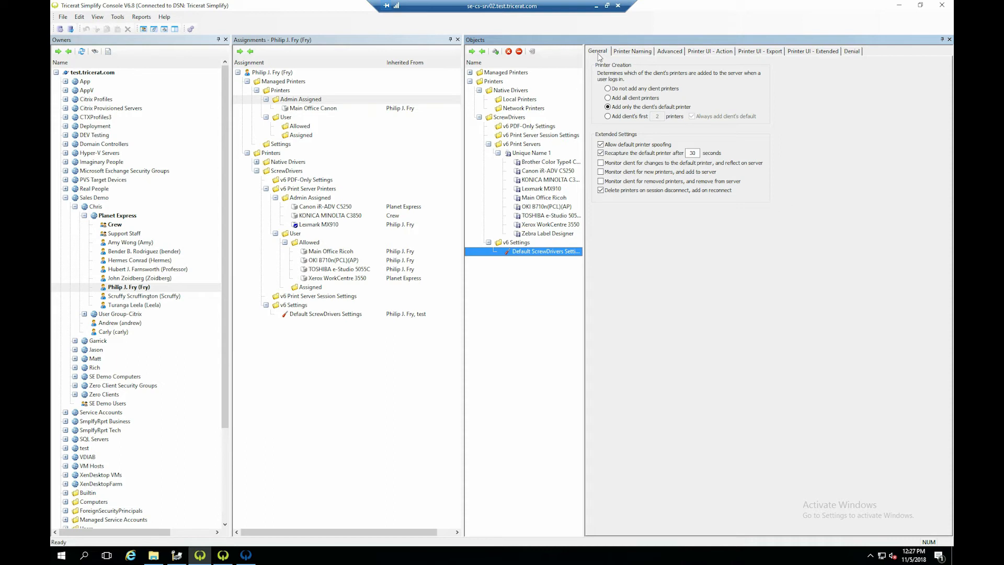
# - Collapse the user's Managed Printers assignments and assign the Xerox WorkCentre 3550 to the user's v6 Print Server Admin Assigned printers
pyautogui.click(550, 179)
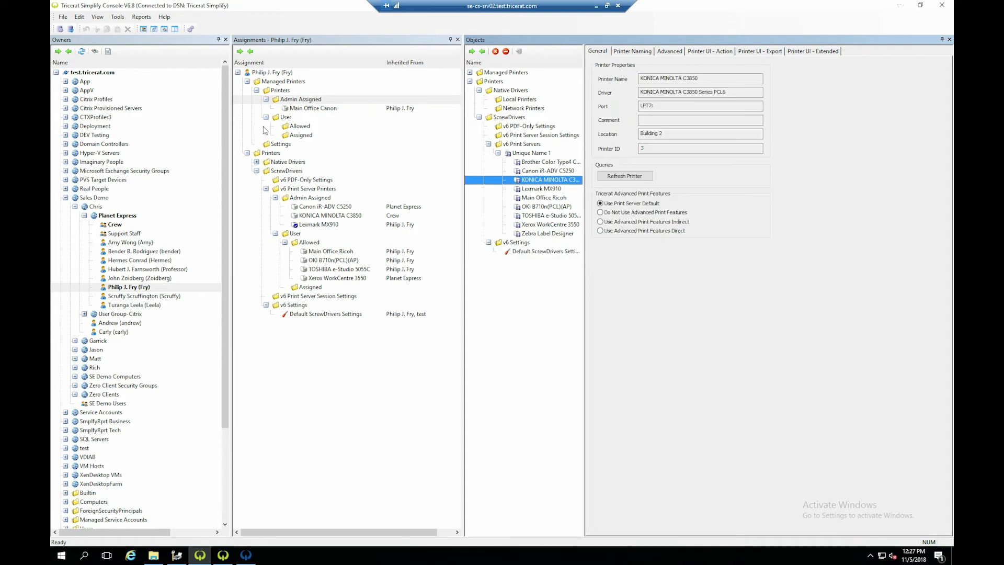
pyautogui.click(248, 81)
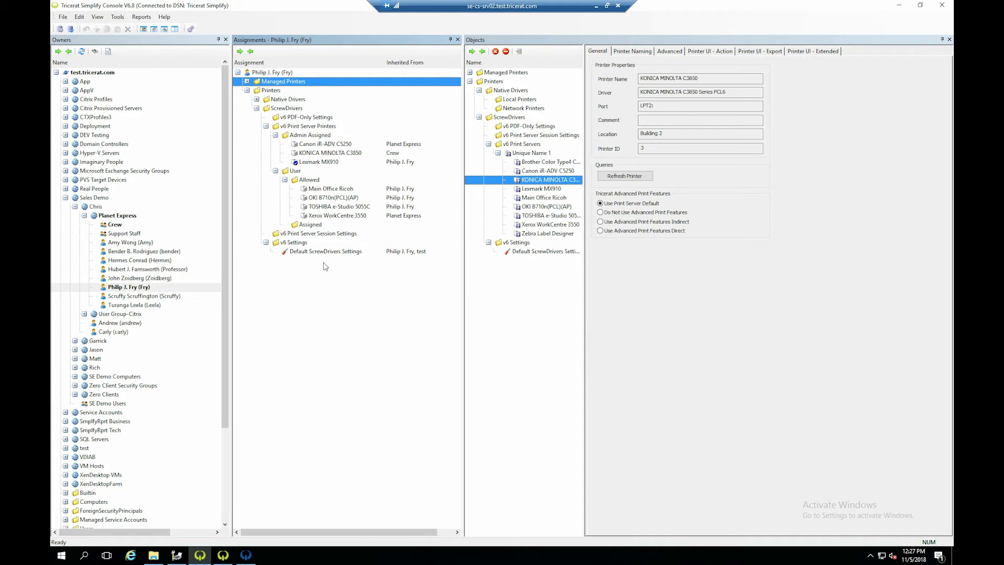
pyautogui.click(148, 287)
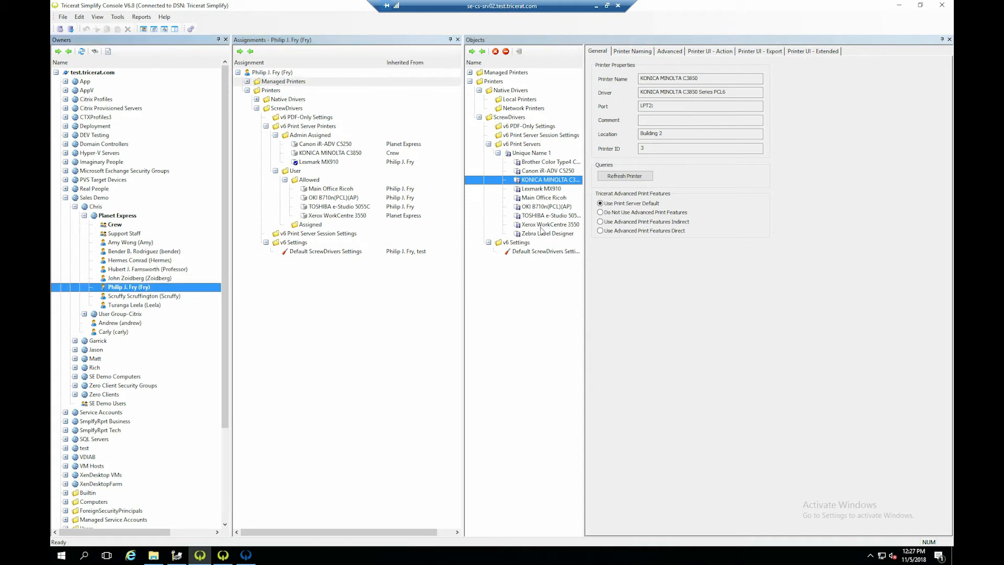
pyautogui.moveTo(545, 224); pyautogui.dragTo(343, 148)
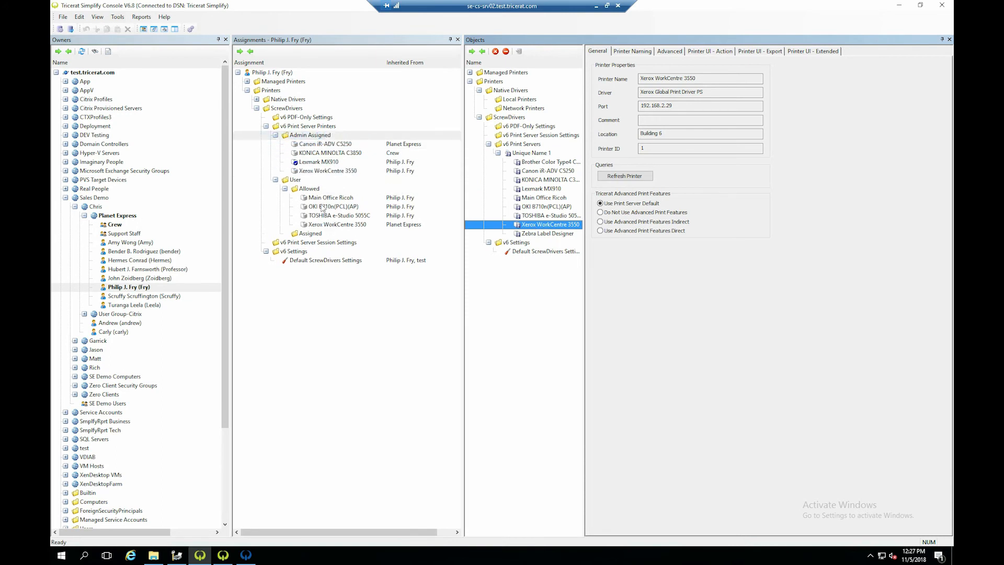
# - Delete the Xerox WorkCentre 3550 assignment from the user's Admin Assigned printers and confirm the deletion
pyautogui.click(325, 172)
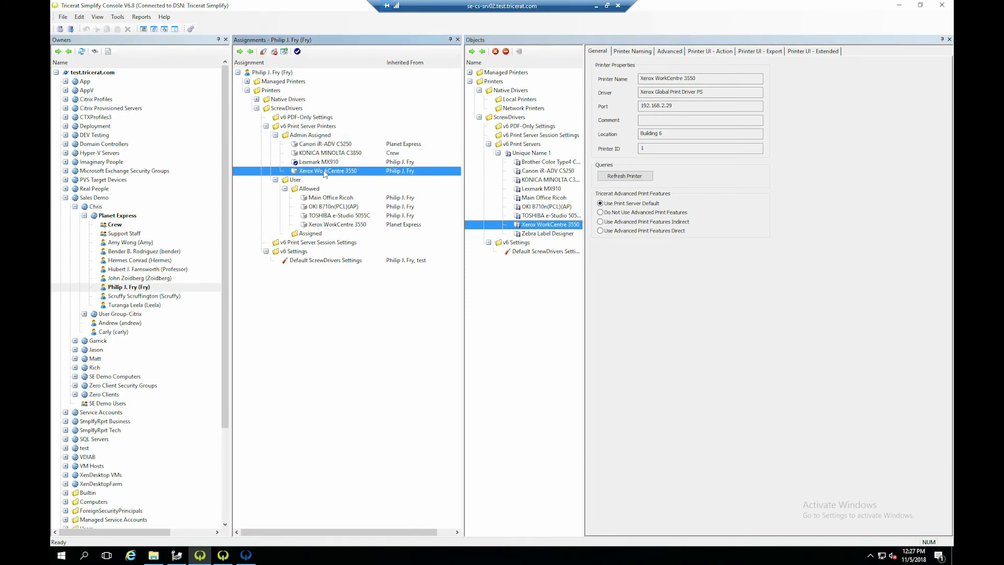
pyautogui.rightClick(325, 172)
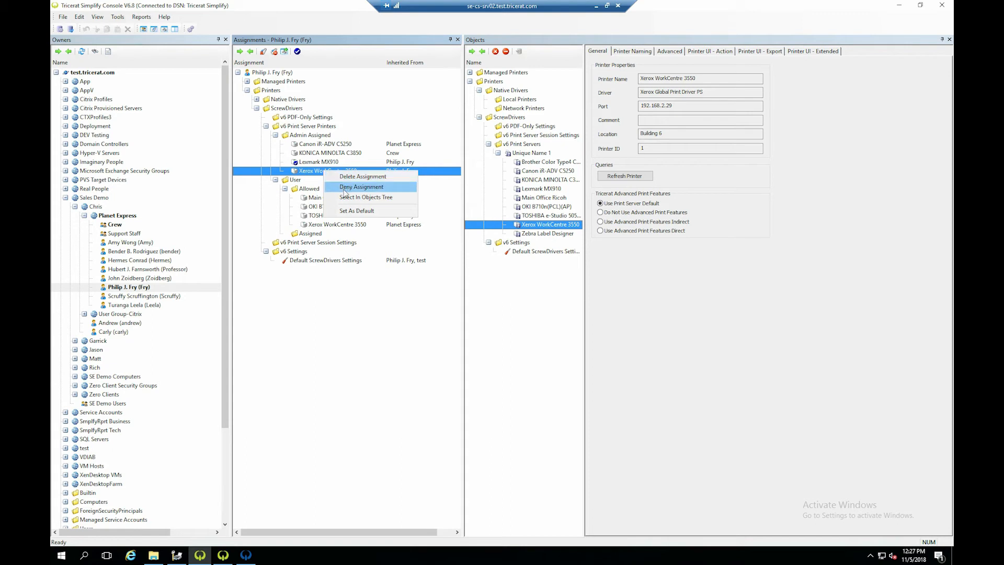
pyautogui.click(351, 177)
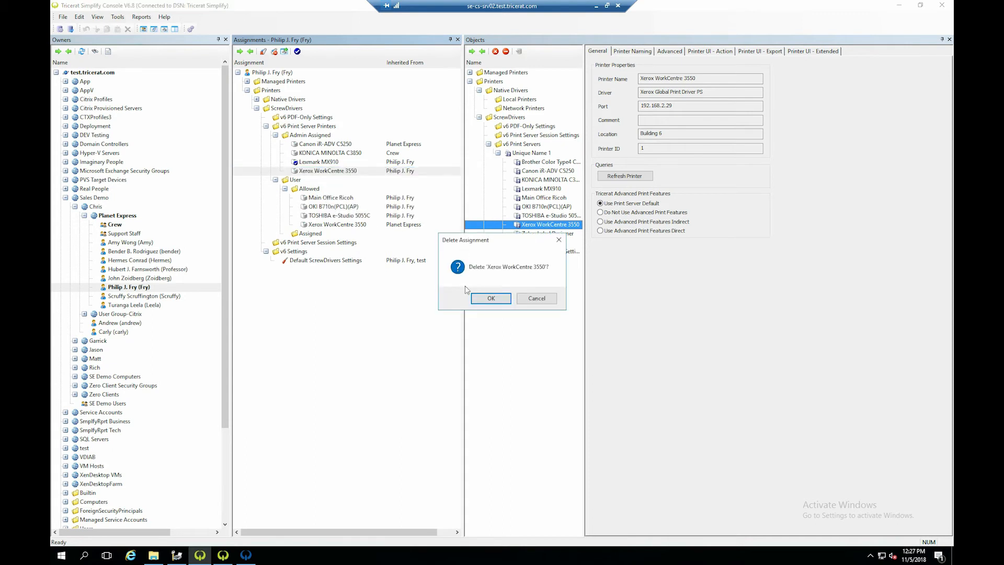
pyautogui.click(489, 298)
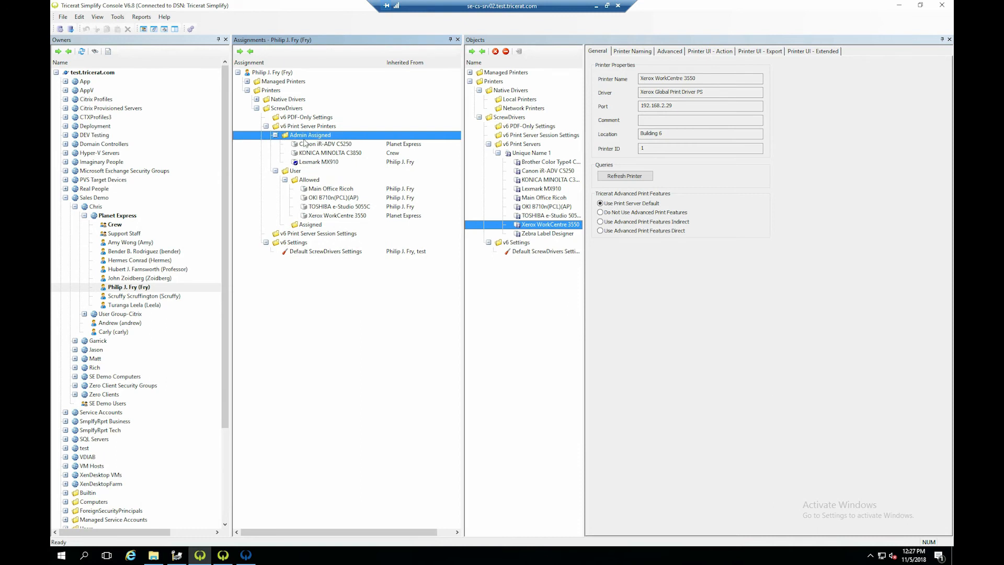
# - Review the user's Admin Assigned and User Allowed print server folders, including the allowed Main Office Ricoh and OKI B710n(PCL)(AP) printers
pyautogui.click(294, 172)
pyautogui.click(307, 180)
pyautogui.click(310, 136)
pyautogui.click(333, 189)
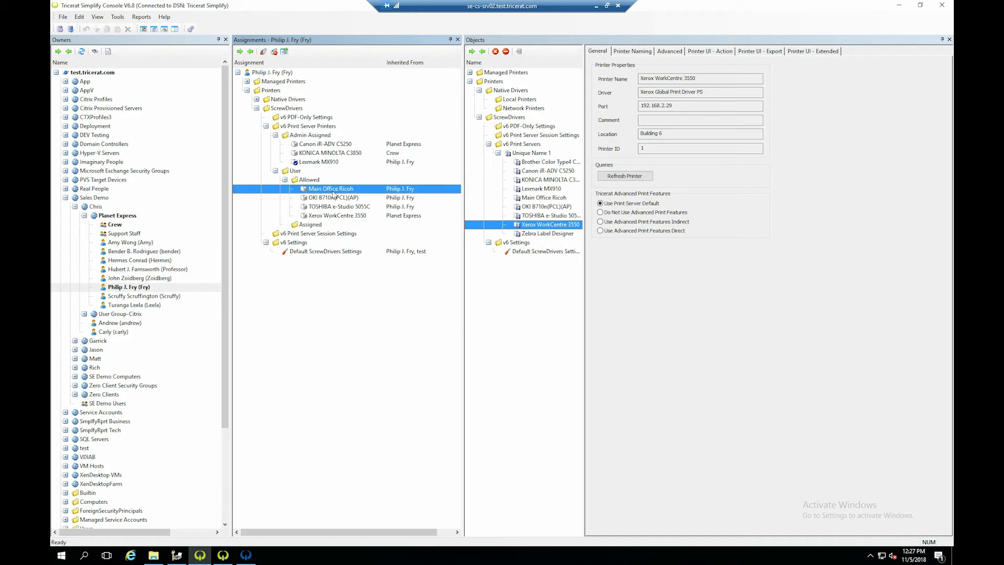
pyautogui.click(334, 198)
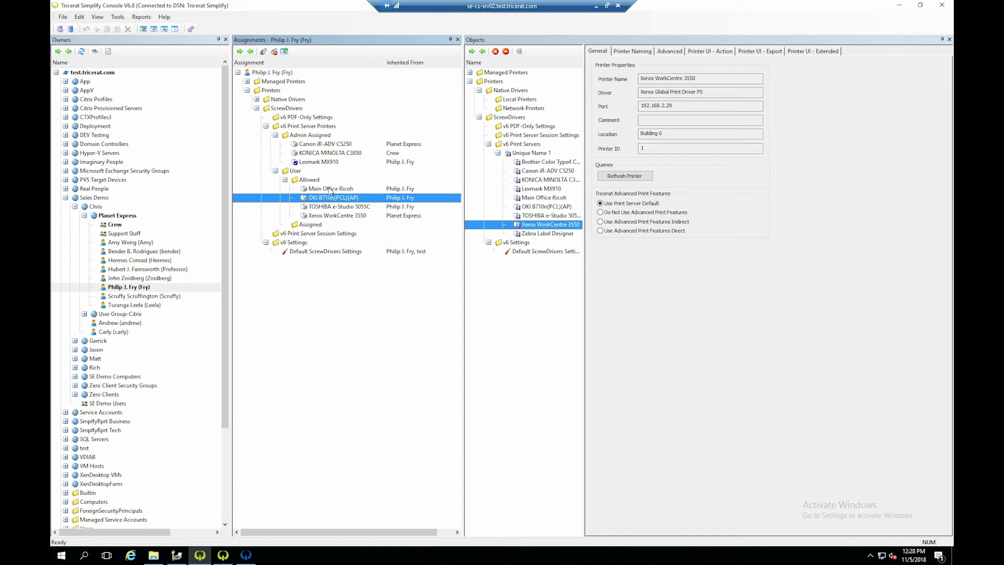
pyautogui.click(320, 189)
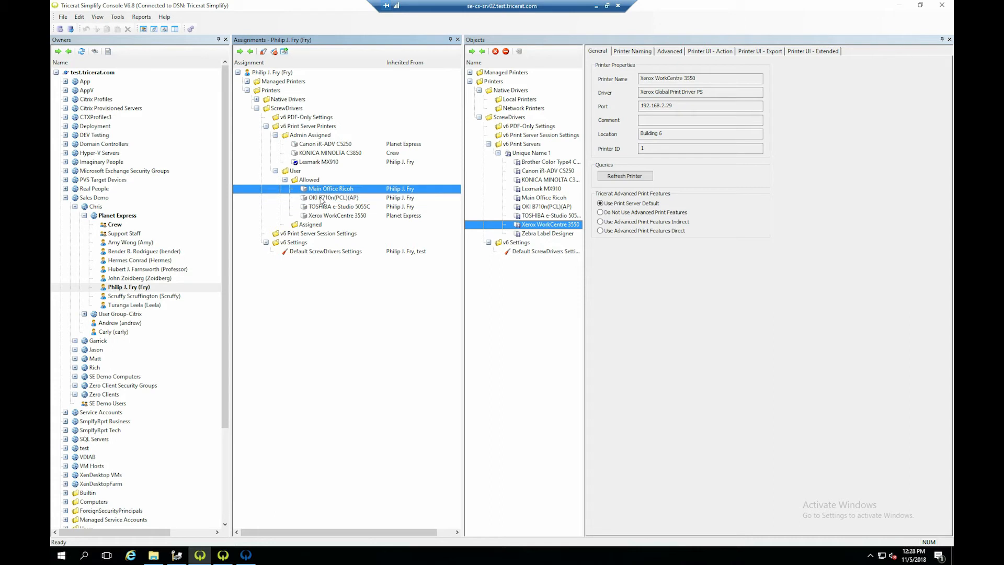
pyautogui.click(314, 180)
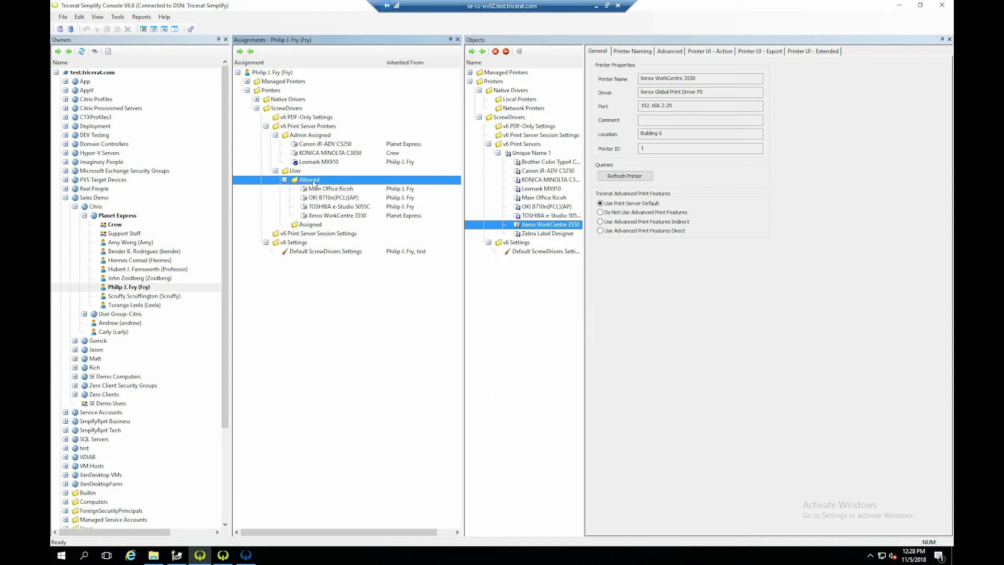
# - Switch to Tricerat Map Management, examine the new-map image file browser without choosing a file, and return to the maps list
pyautogui.click(314, 190)
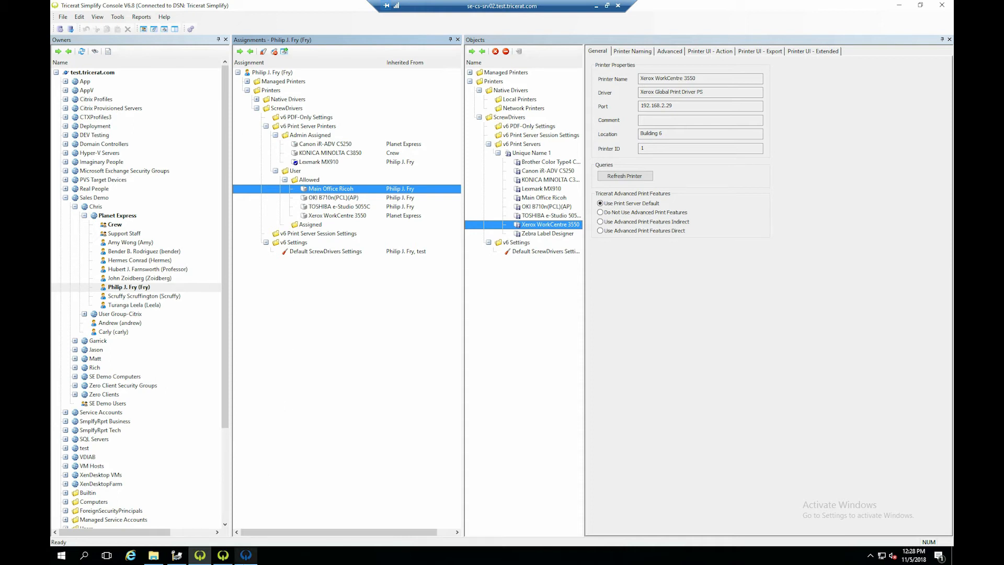
pyautogui.click(246, 555)
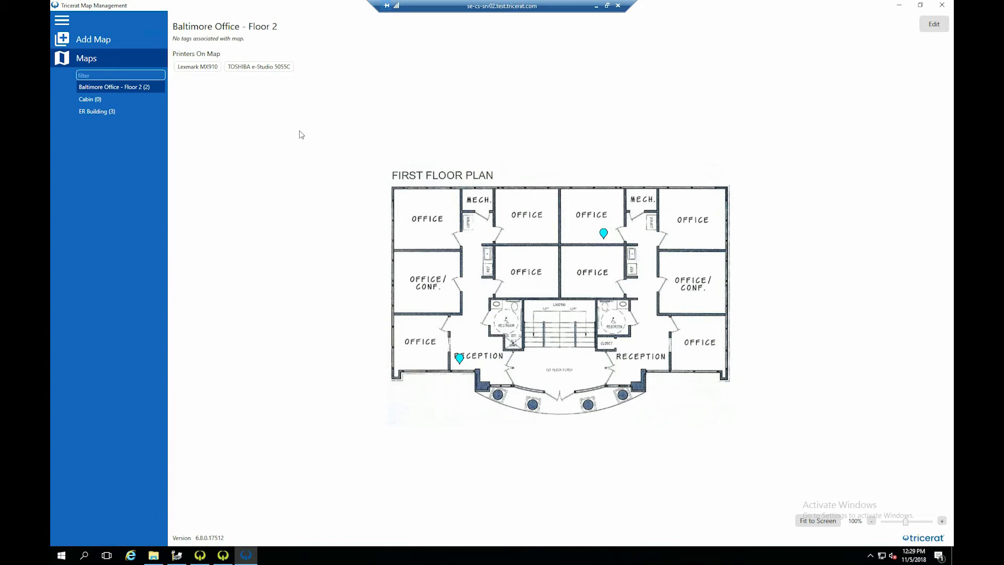
pyautogui.click(91, 39)
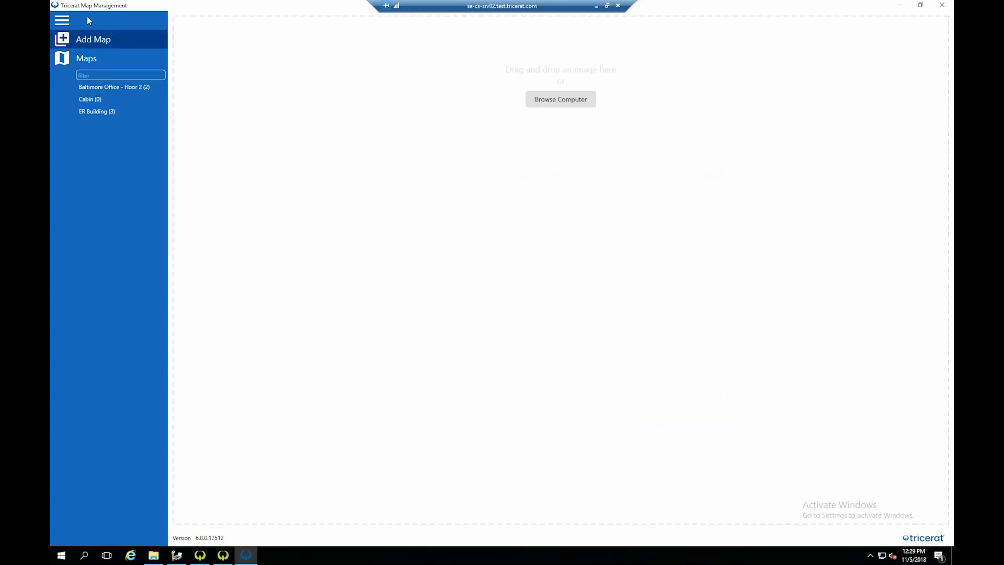
pyautogui.click(561, 99)
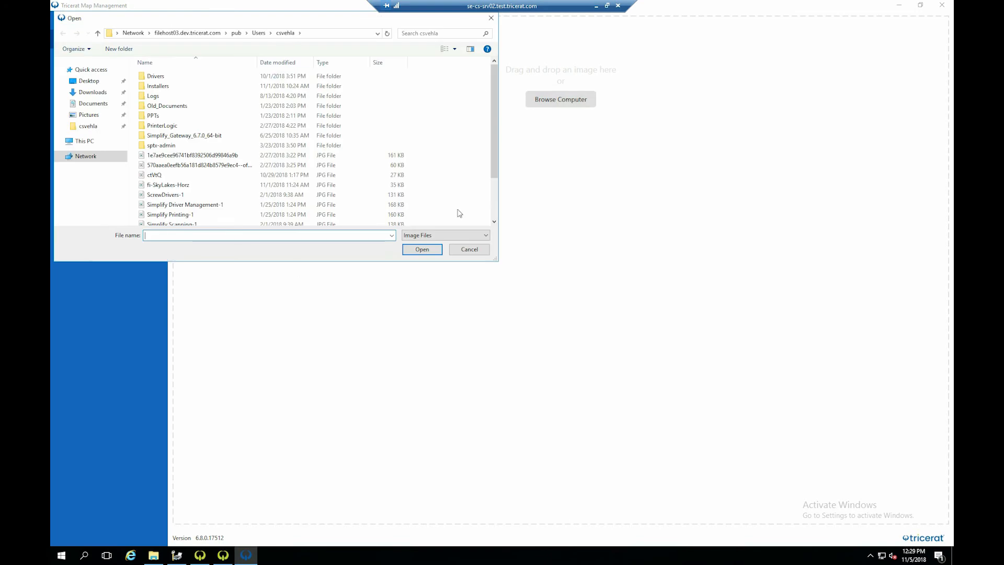
pyautogui.click(469, 249)
pyautogui.click(86, 66)
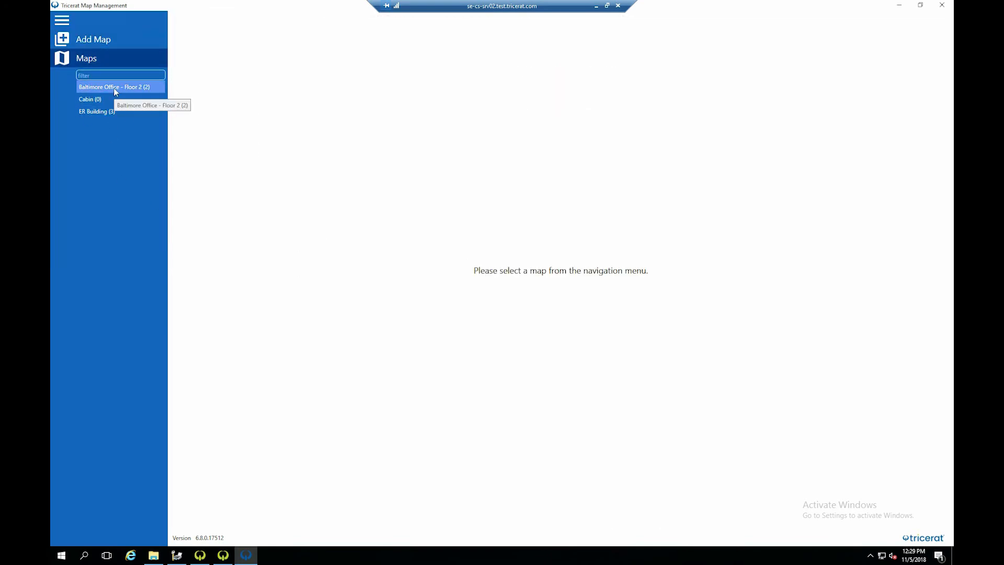
# - Open the ER Building map for editing and add the Lexmark MX910 printer at a desk in the open office area
pyautogui.click(103, 111)
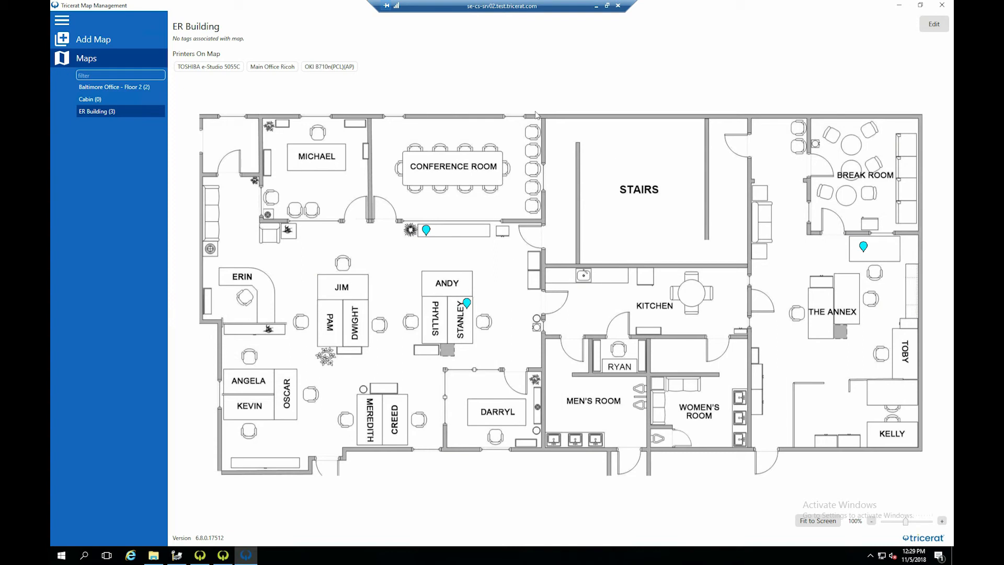
pyautogui.click(935, 26)
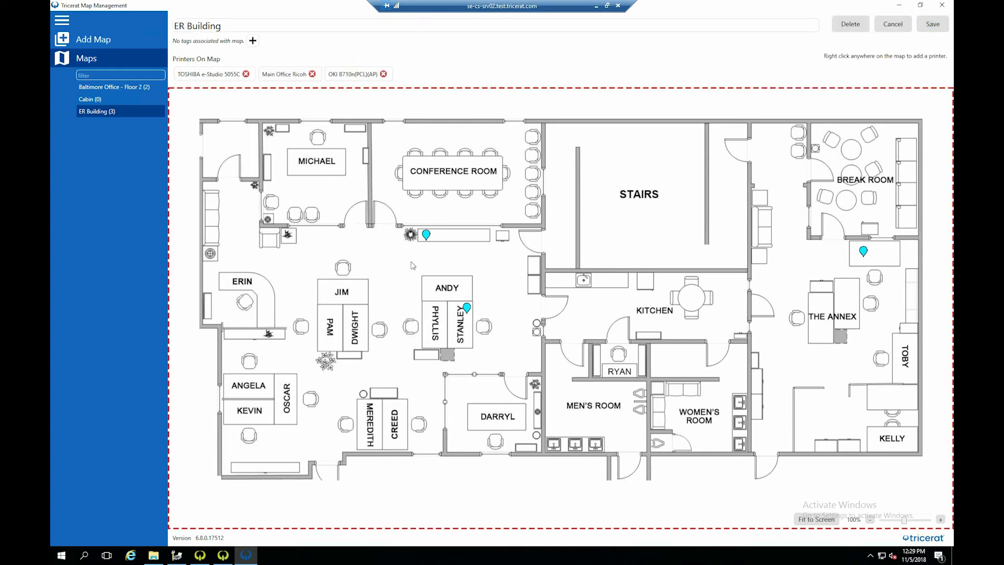
pyautogui.rightClick(360, 287)
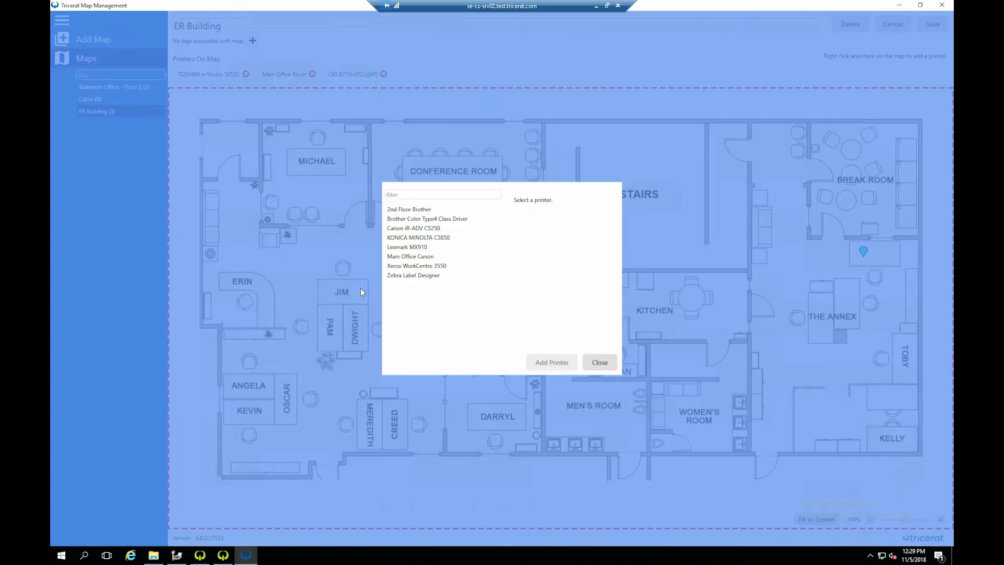
pyautogui.click(413, 247)
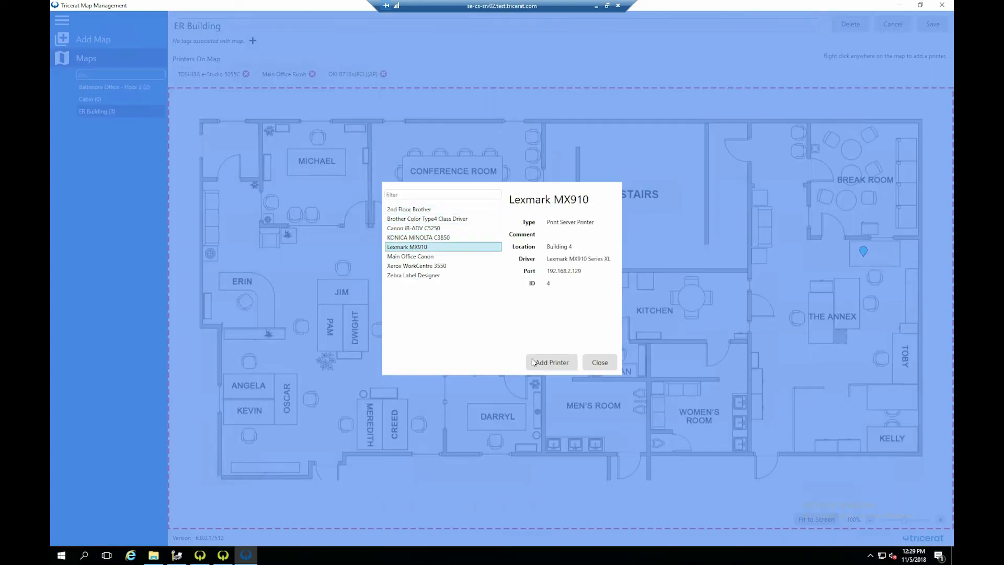
pyautogui.click(552, 362)
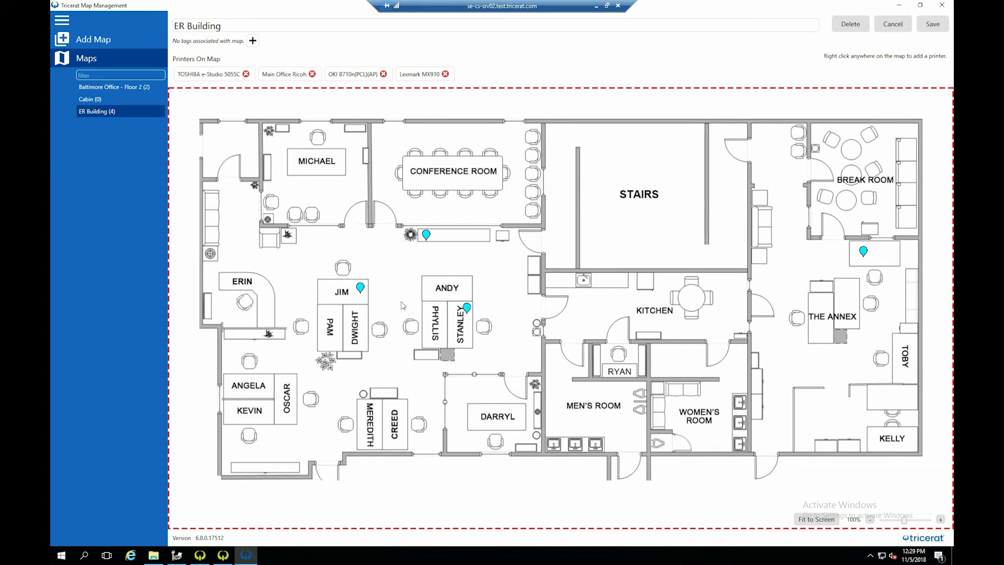
# - Move the Lexmark MX910 marker to the right end of the long cabinet below the Conference Room and save the ER Building map
pyautogui.moveTo(363, 291)
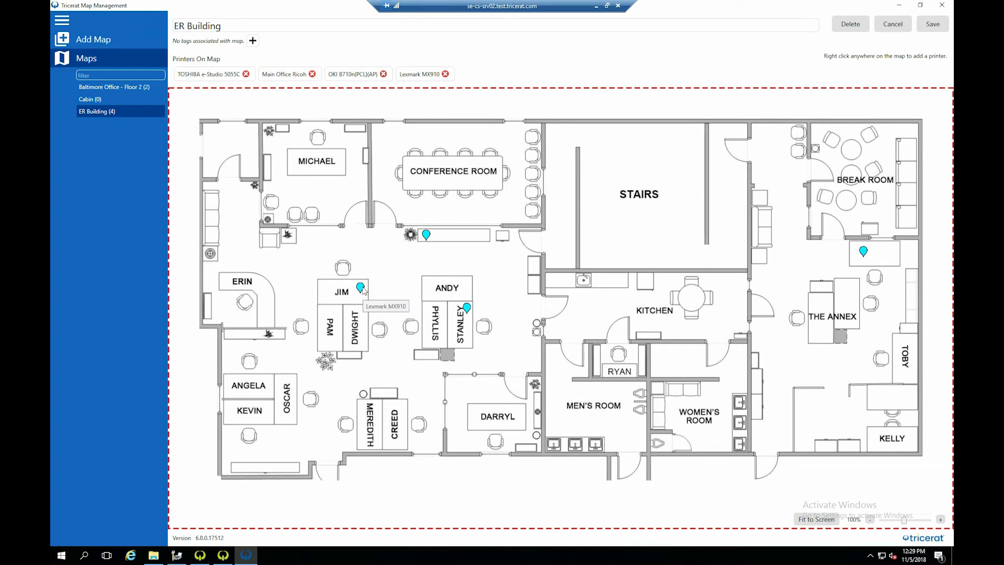
pyautogui.moveTo(361, 289); pyautogui.dragTo(358, 339)
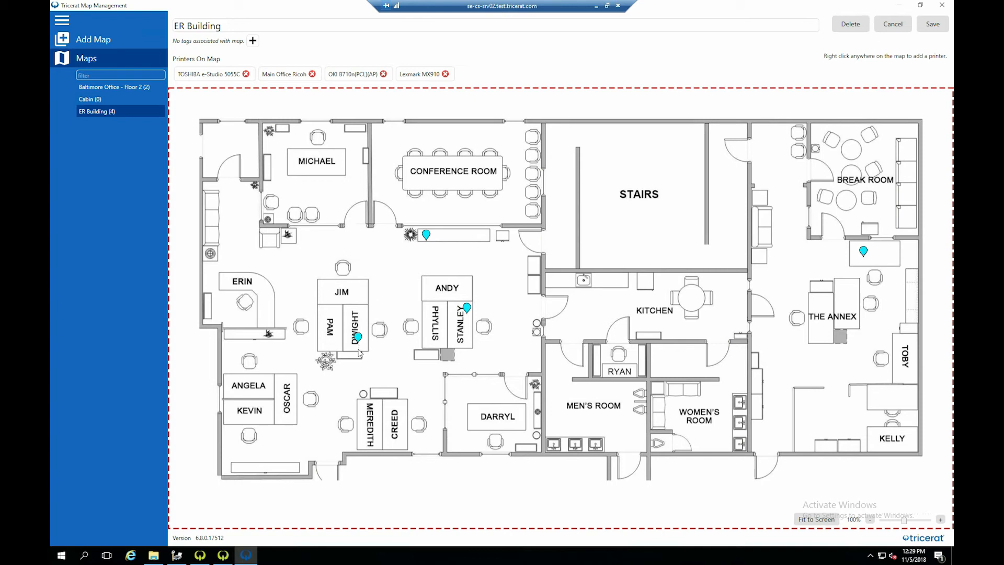
pyautogui.moveTo(359, 340)
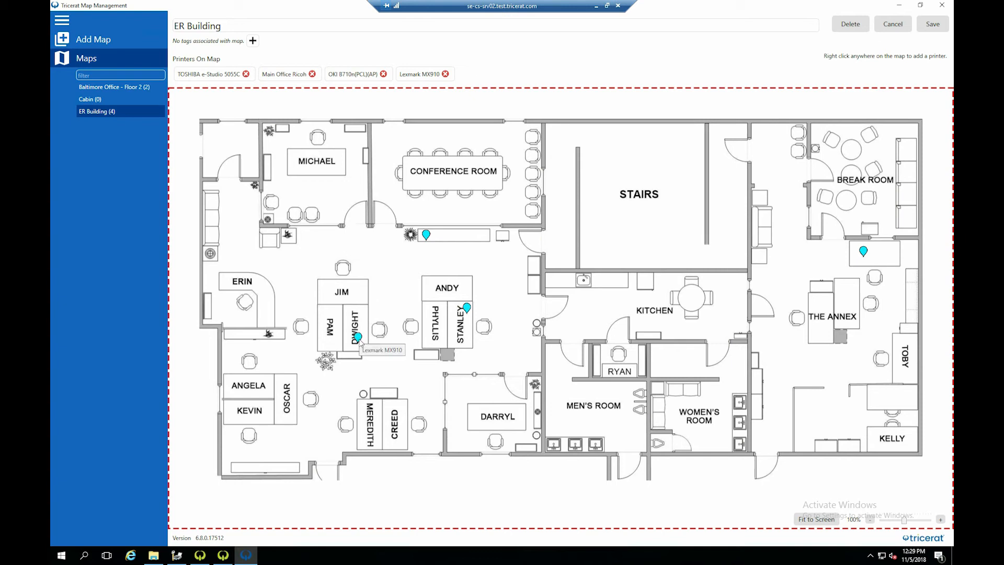
pyautogui.moveTo(361, 343); pyautogui.dragTo(484, 240)
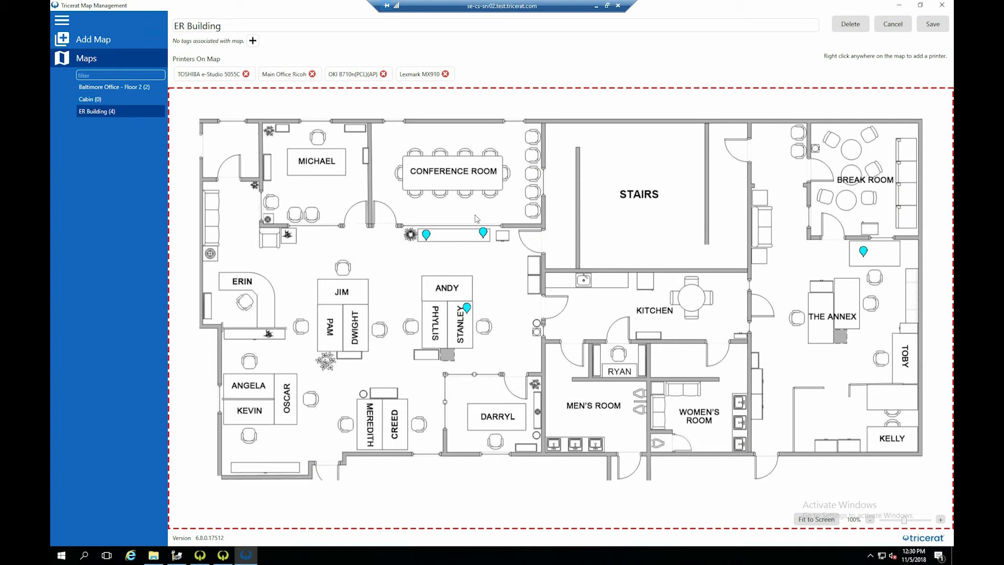
pyautogui.click(934, 25)
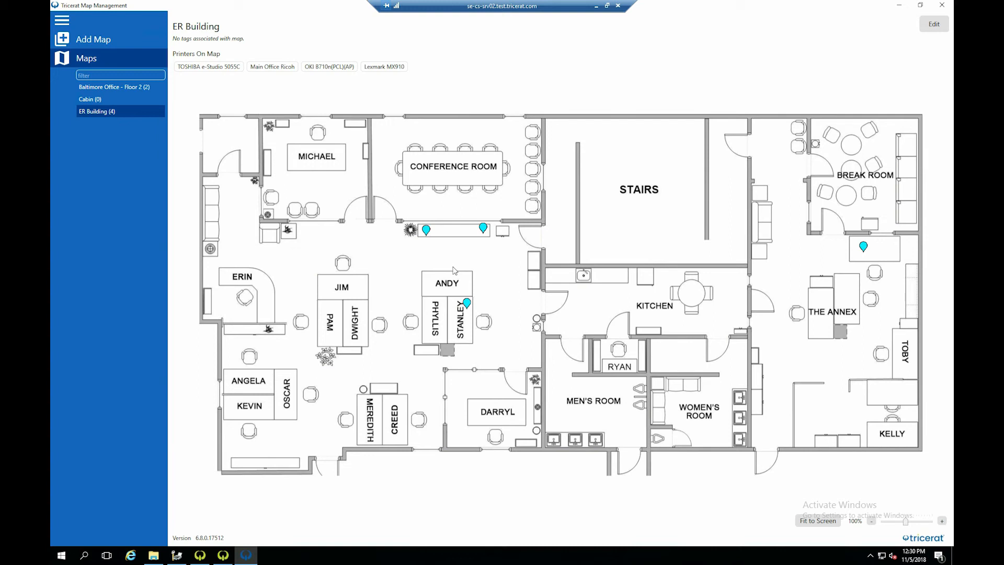
pyautogui.scroll(1, 454, 270)
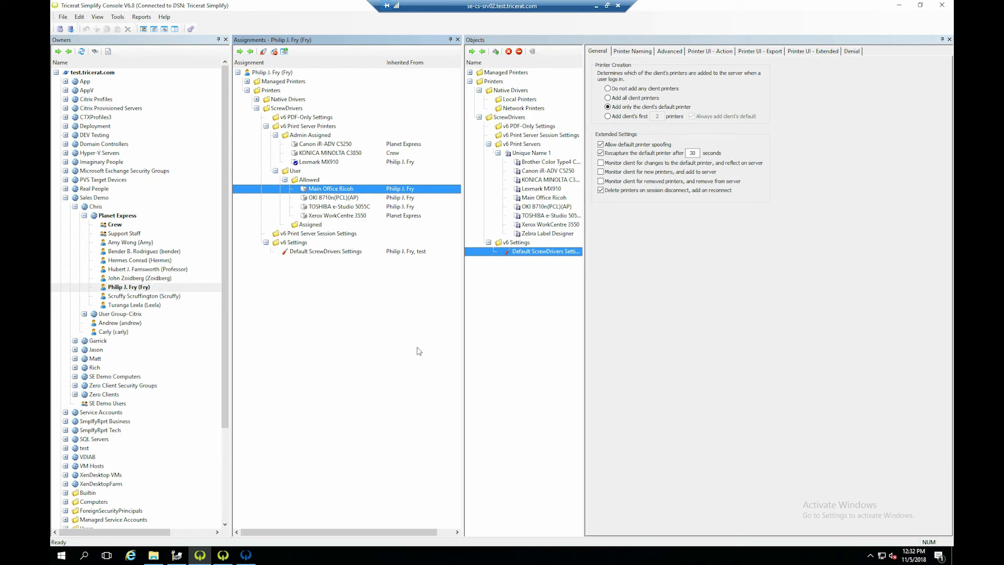
# - In the Simplify Console, collapse the Printers objects, expand the Managed Printers objects for review, and minimize the console
pyautogui.click(469, 82)
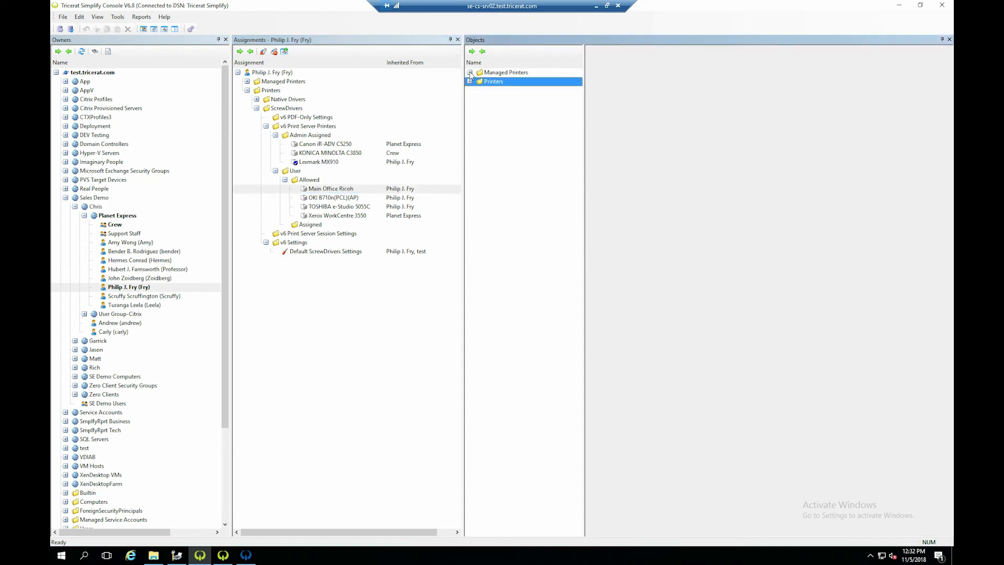
pyautogui.click(469, 72)
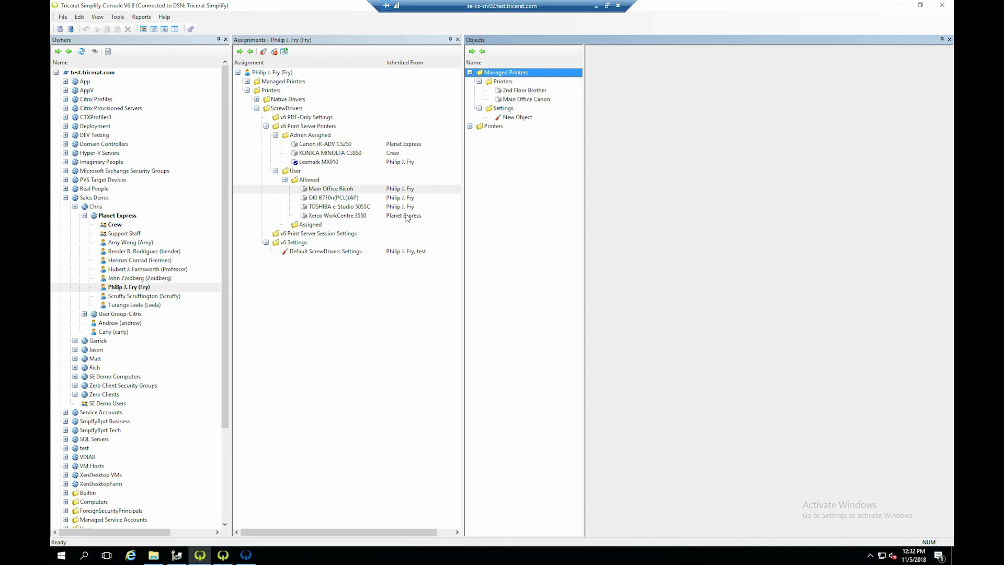
pyautogui.click(901, 9)
# - Review the Canon, HP and Brother drivers stored in the Simplify Driver Management Console
pyautogui.moveTo(363, 162); pyautogui.dragTo(351, 118)
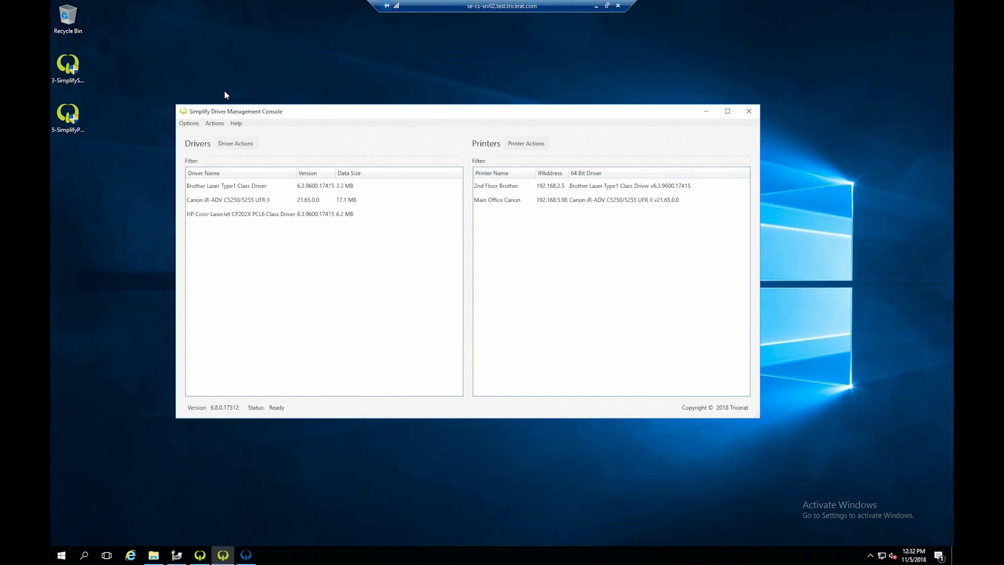
pyautogui.click(218, 200)
pyautogui.click(219, 211)
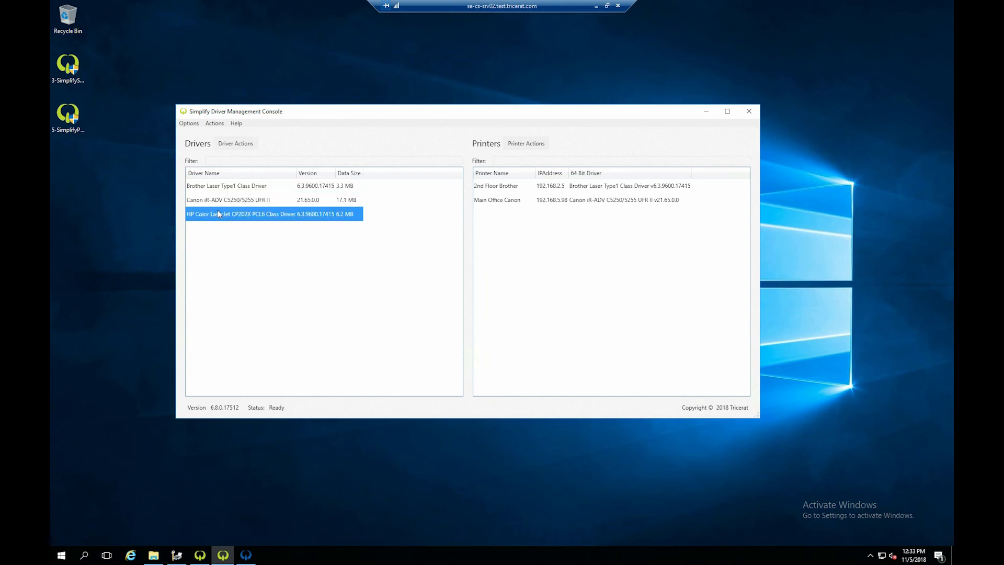
pyautogui.click(222, 201)
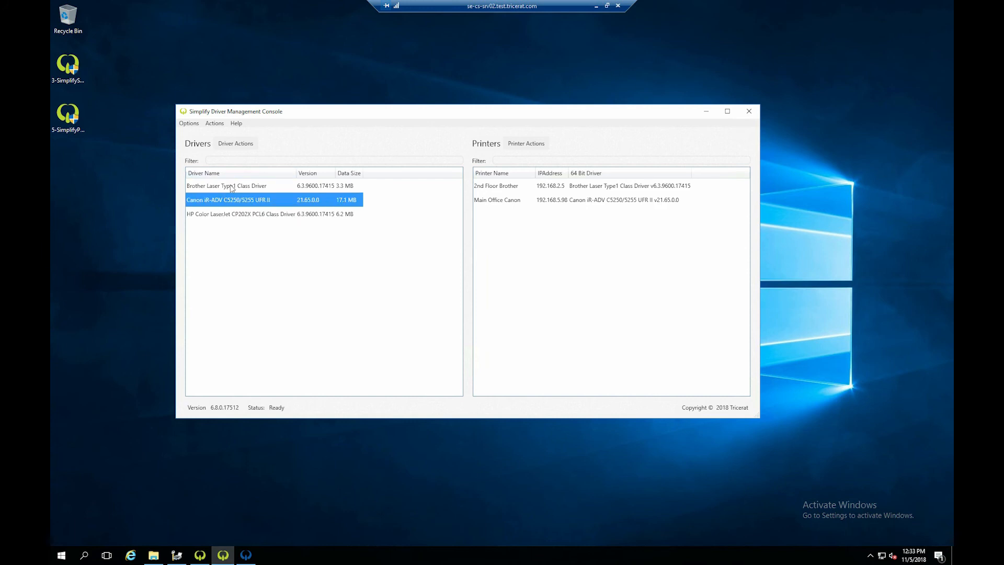
pyautogui.click(230, 186)
# - Import the OKI B710n(PCL) and HP Color LaserJet A3/11x17 PCL6 Class drivers, and close the driver import window
pyautogui.click(238, 144)
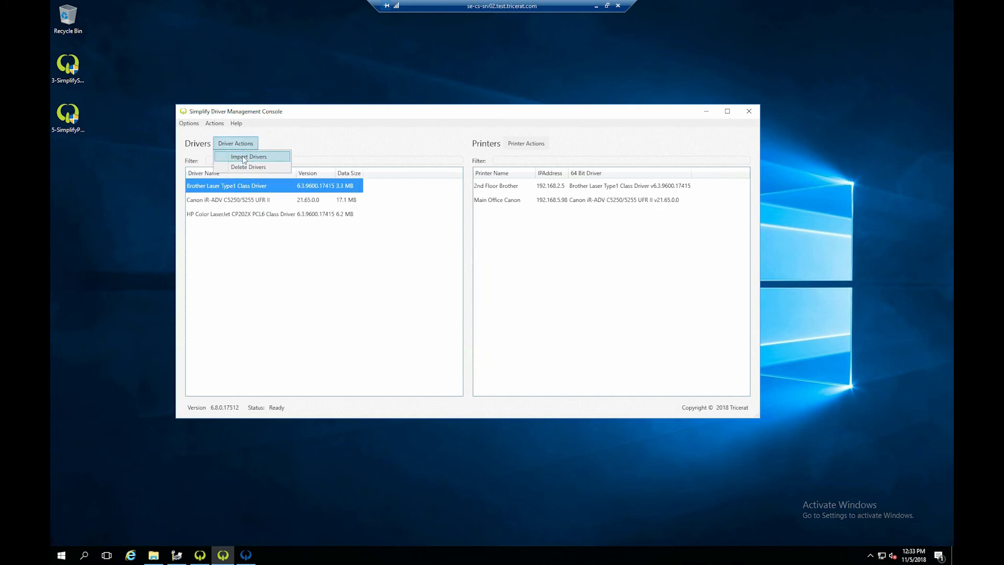
pyautogui.click(243, 157)
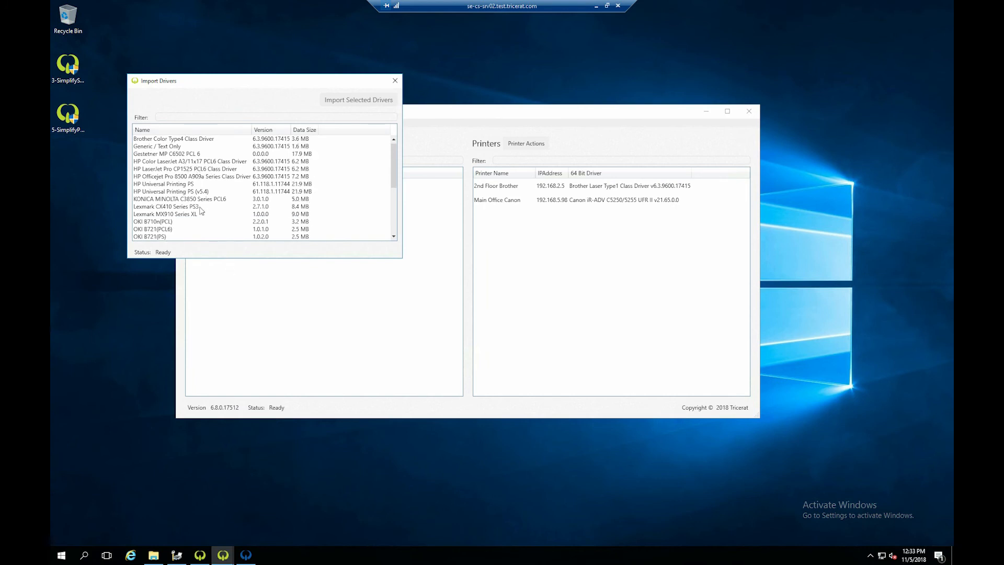
pyautogui.click(161, 221)
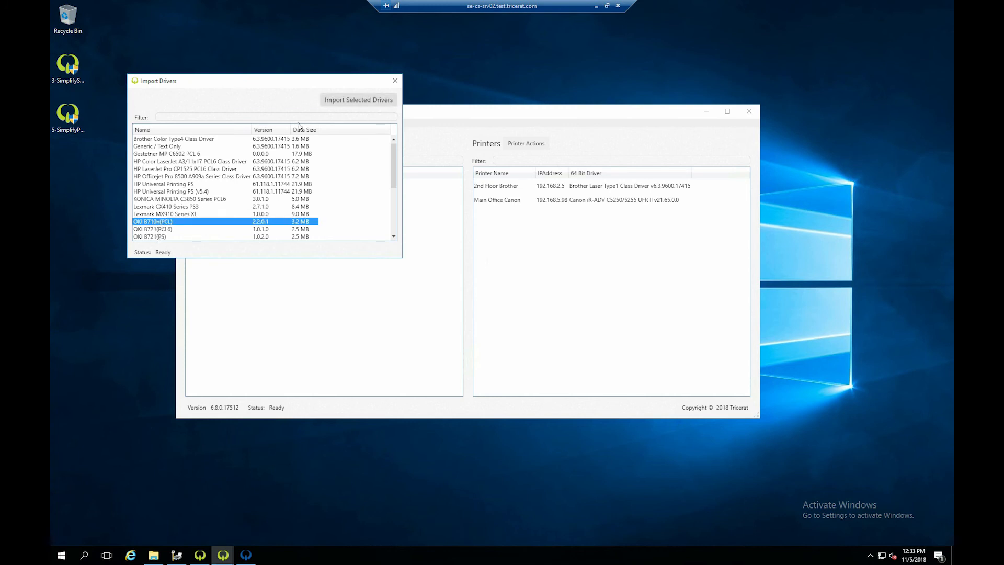
pyautogui.keyDown('ctrl'); pyautogui.click(171, 229); pyautogui.keyUp('ctrl')
pyautogui.keyDown('ctrl'); pyautogui.click(161, 231); pyautogui.keyUp('ctrl')
pyautogui.keyDown('ctrl'); pyautogui.click(160, 237); pyautogui.keyUp('ctrl')
pyautogui.click(161, 230)
pyautogui.click(161, 221)
pyautogui.click(374, 100)
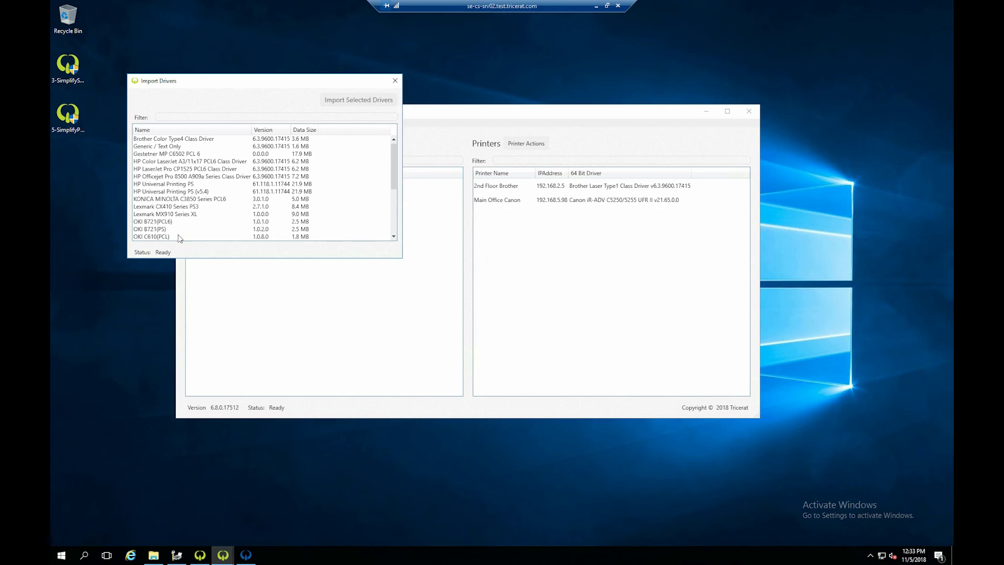
pyautogui.click(395, 80)
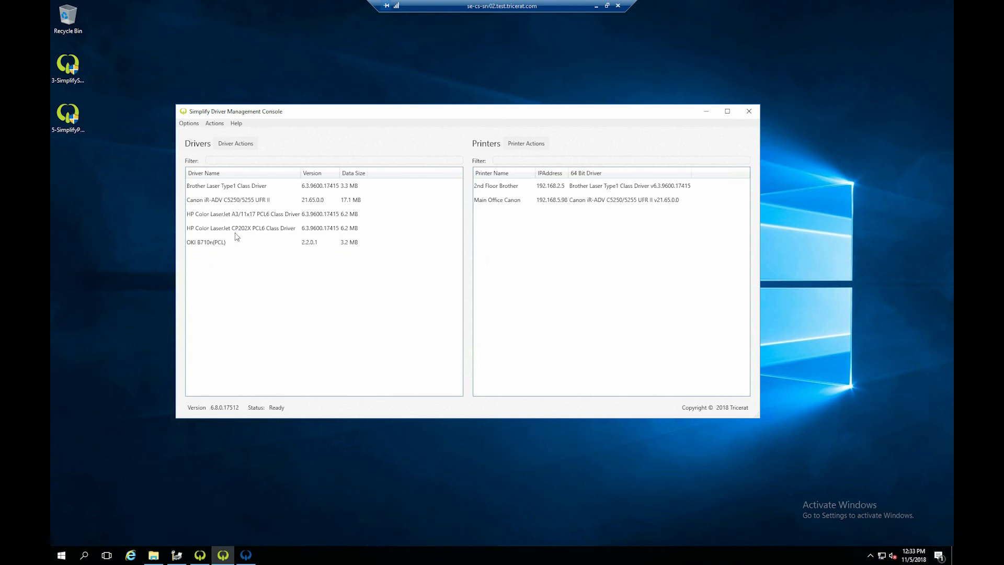
# - Review the imported OKI B710n(PCL) driver and the HP Color LaserJet drivers in the driver list
pyautogui.click(208, 242)
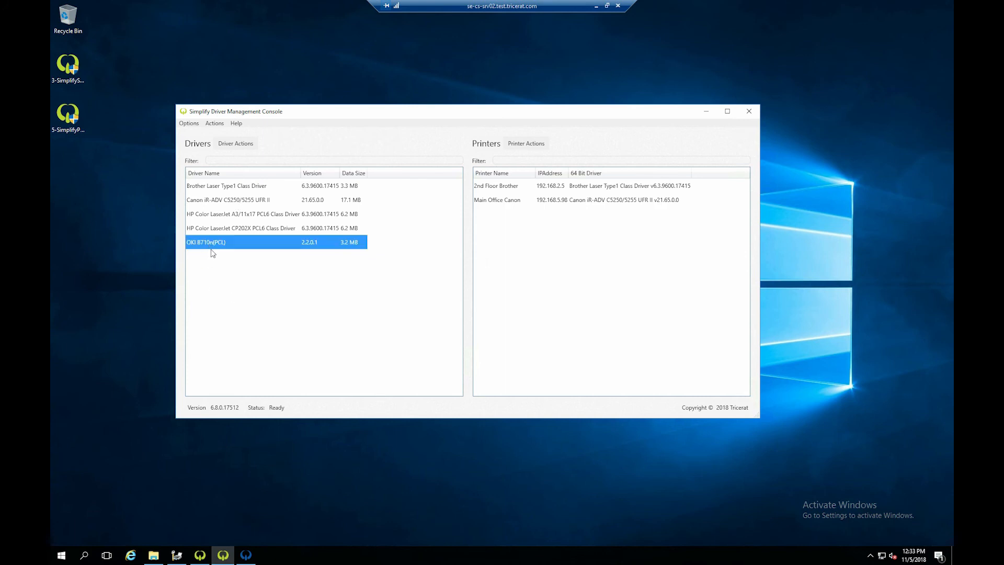
pyautogui.click(221, 231)
pyautogui.click(225, 218)
pyautogui.click(223, 229)
pyautogui.click(219, 243)
# - Import the Brother MFC-7860DW network printer at 192.168.2.160 and close the printer import window
pyautogui.click(530, 149)
pyautogui.click(538, 157)
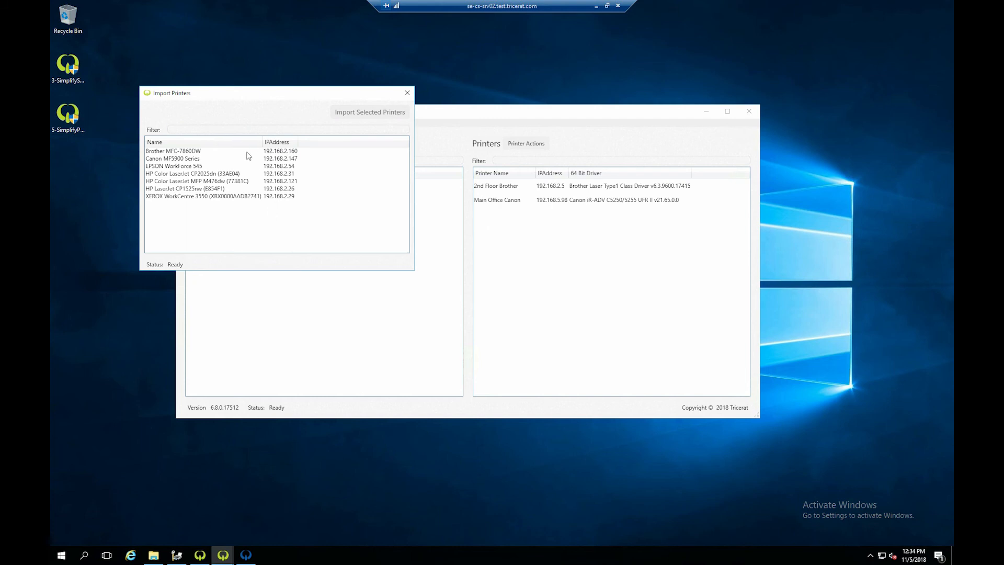
pyautogui.click(184, 152)
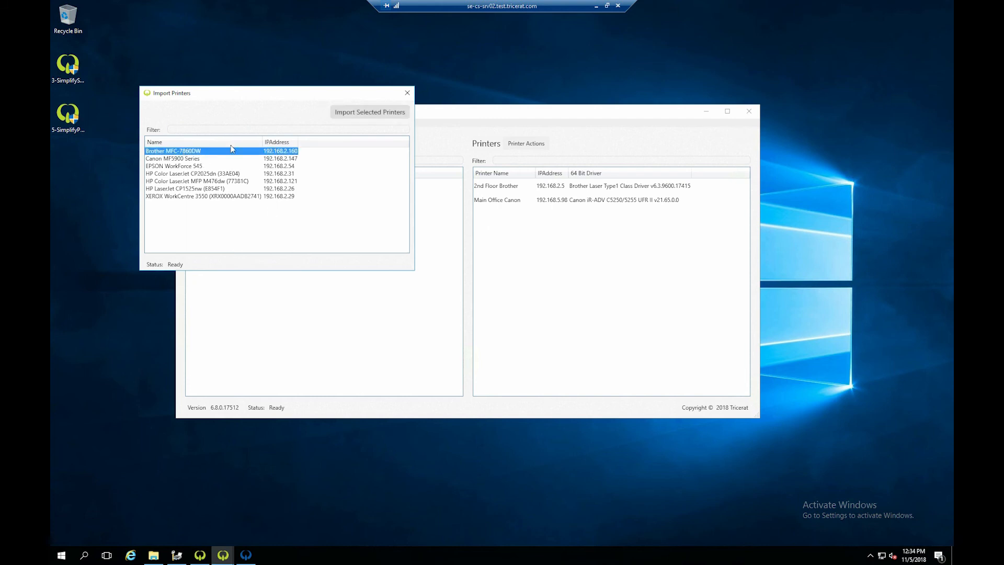
pyautogui.press('Down')
pyautogui.press('Down')
pyautogui.press('Down')
pyautogui.press('Down')
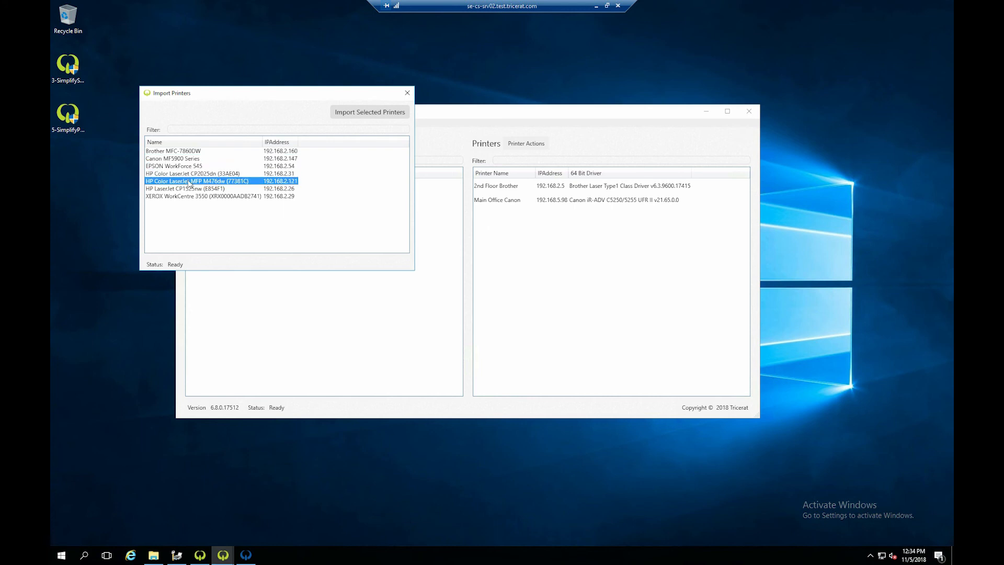
pyautogui.click(184, 152)
pyautogui.click(370, 111)
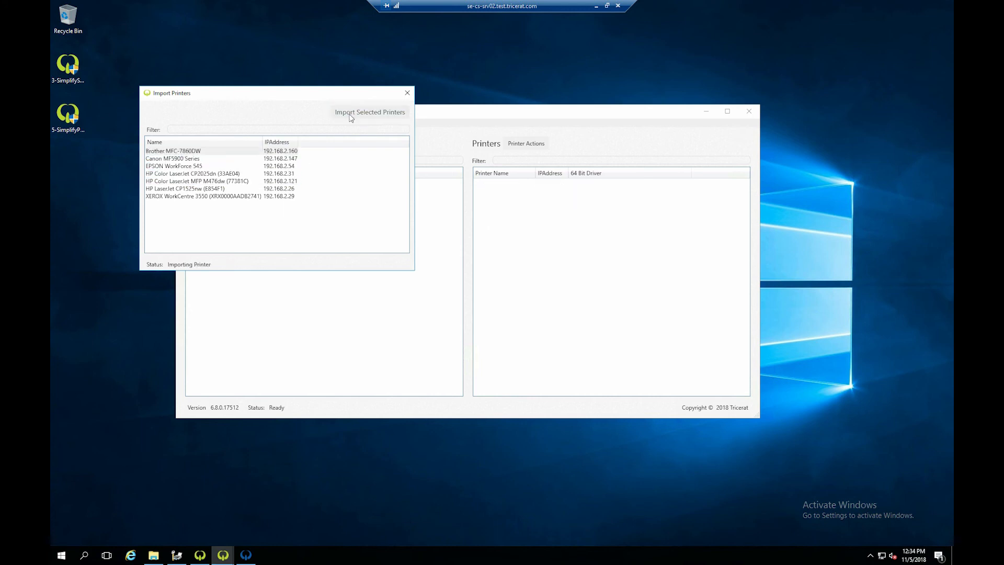
pyautogui.click(407, 92)
# - Review the imported Brother MFC-7860DW printer alongside each of the stored drivers, and switch back to the Simplify Console
pyautogui.click(502, 201)
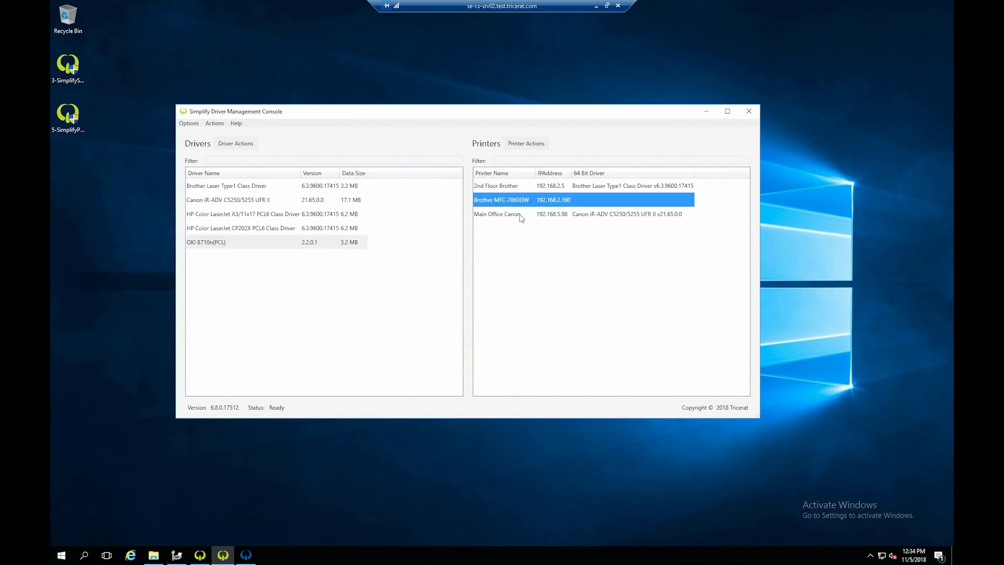
pyautogui.click(247, 187)
pyautogui.click(246, 201)
pyautogui.click(246, 215)
pyautogui.click(245, 229)
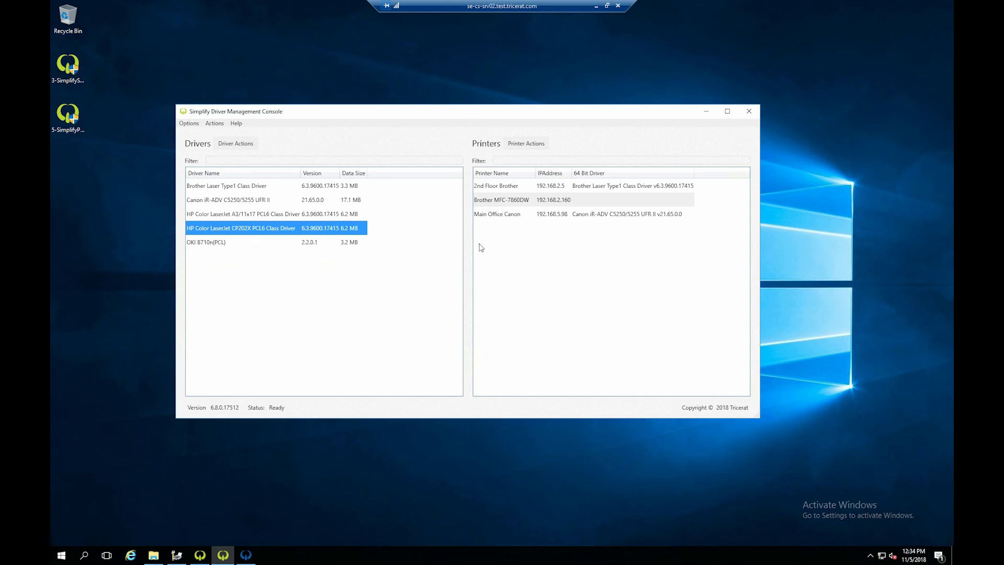
pyautogui.click(225, 243)
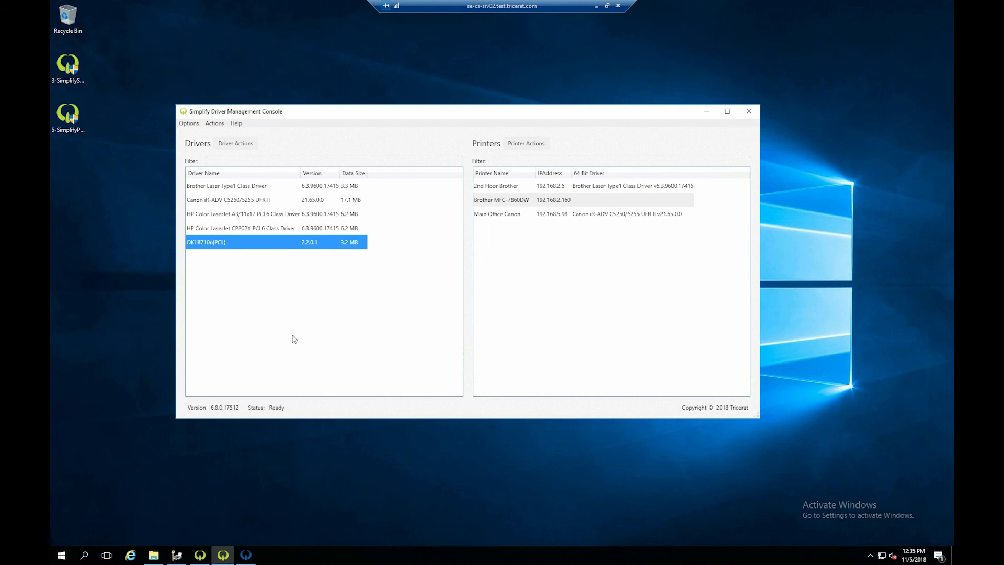
pyautogui.click(204, 554)
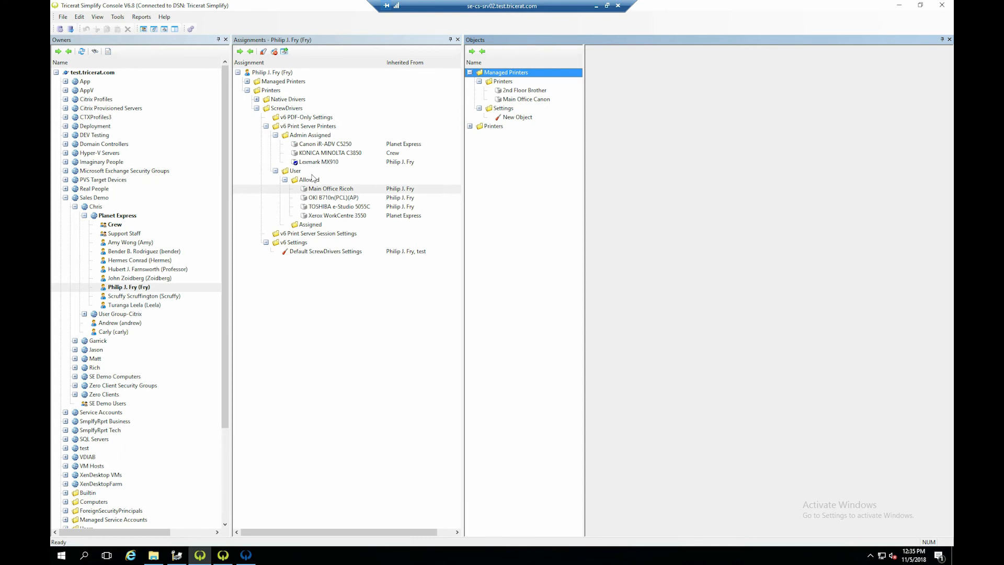
# - Look over the print server printers, and compare the IP addresses and drivers of the 2nd Floor Brother and Main Office Canon managed printers
pyautogui.doubleClick(475, 127)
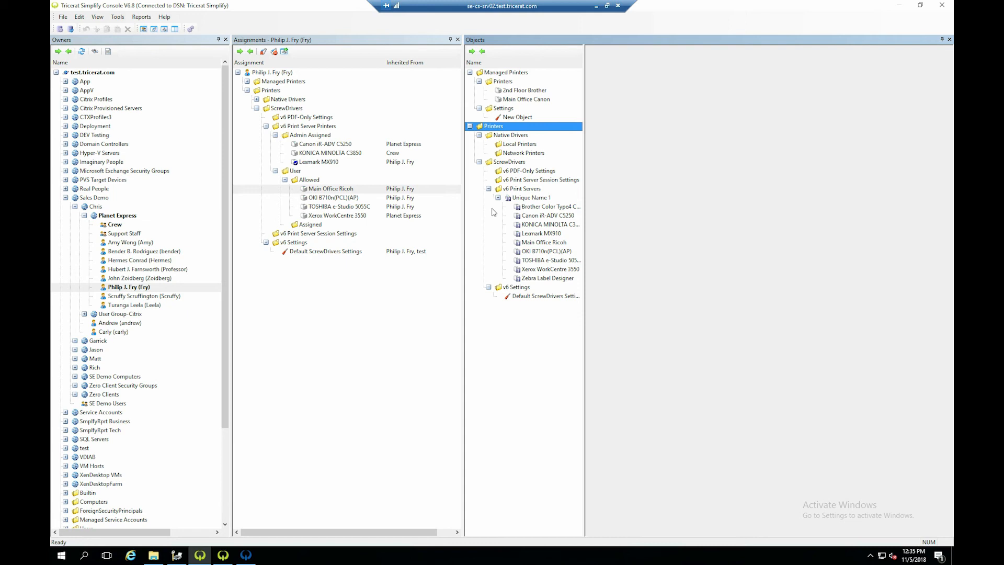
pyautogui.click(470, 126)
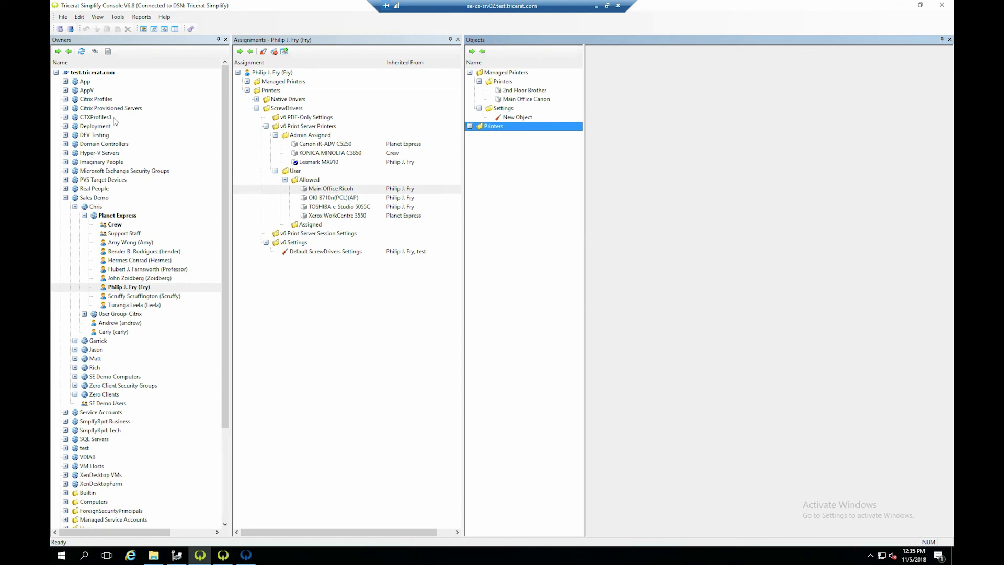
pyautogui.click(508, 90)
pyautogui.click(515, 101)
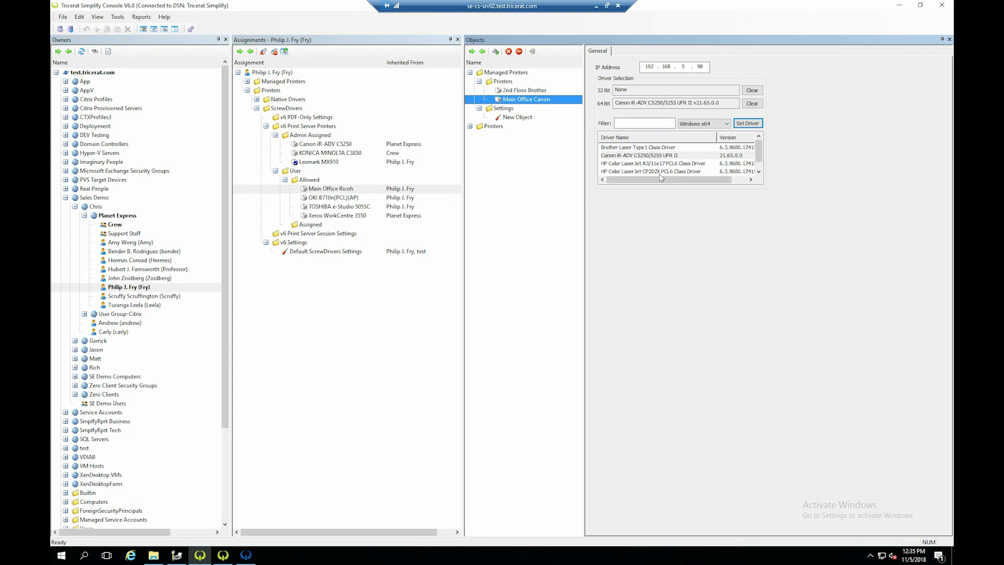
pyautogui.click(521, 91)
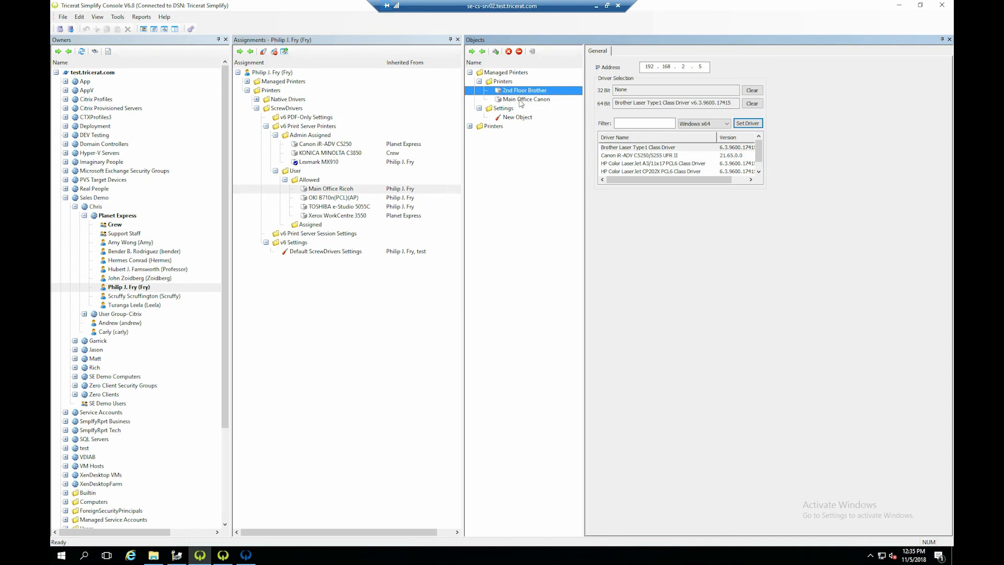
pyautogui.click(521, 99)
pyautogui.click(522, 93)
pyautogui.click(522, 99)
pyautogui.click(521, 93)
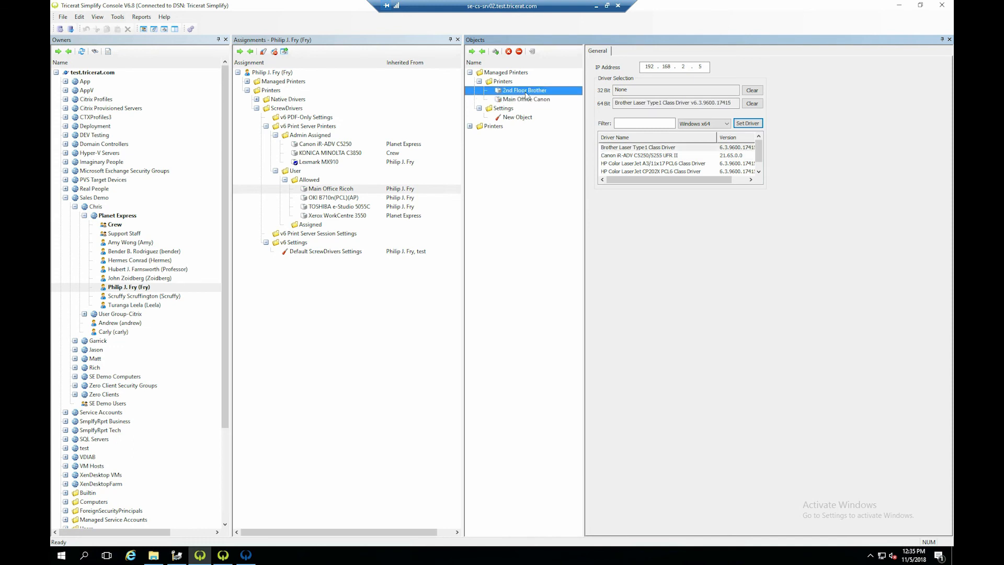
# - Create a managed printer named HP with the IP address 192.168.1.59
pyautogui.click(495, 52)
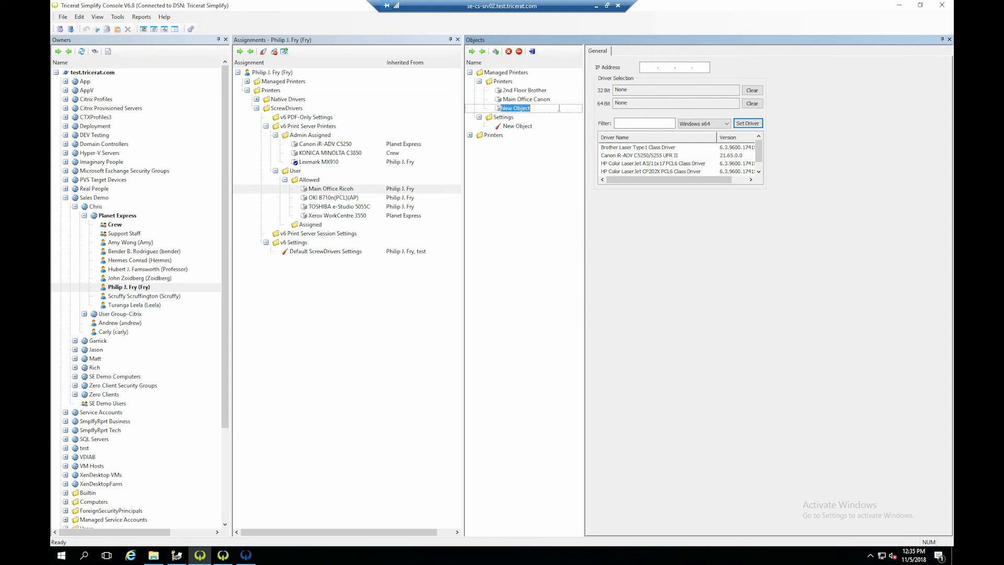
pyautogui.write('HP')
pyautogui.press('Return')
pyautogui.click(646, 67)
pyautogui.write('192 . 168 . 1 . 59')
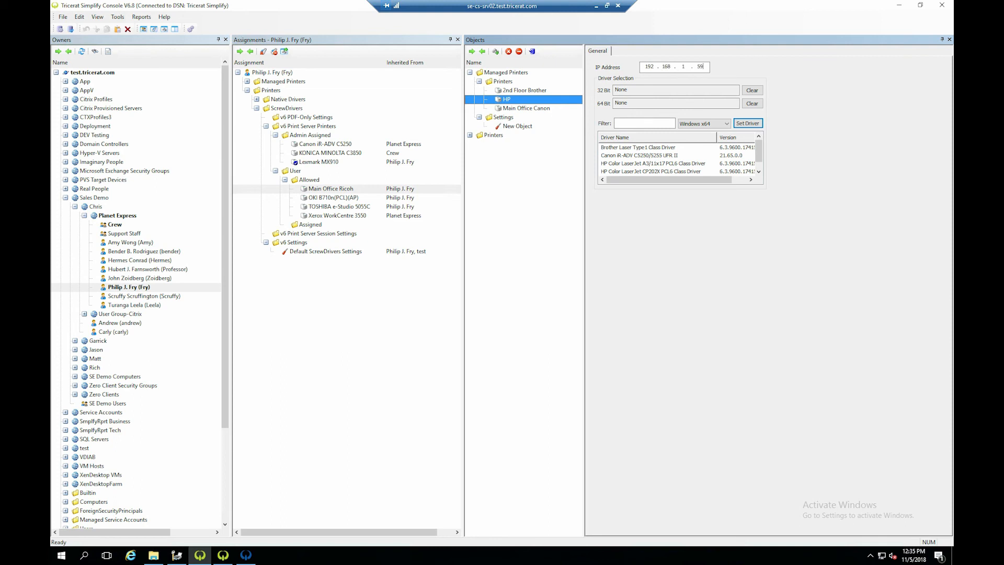
# - Set the HP printer's 64-bit driver to HP Color LaserJet CP202X PCL6 Class Driver, and save the printer
pyautogui.click(628, 171)
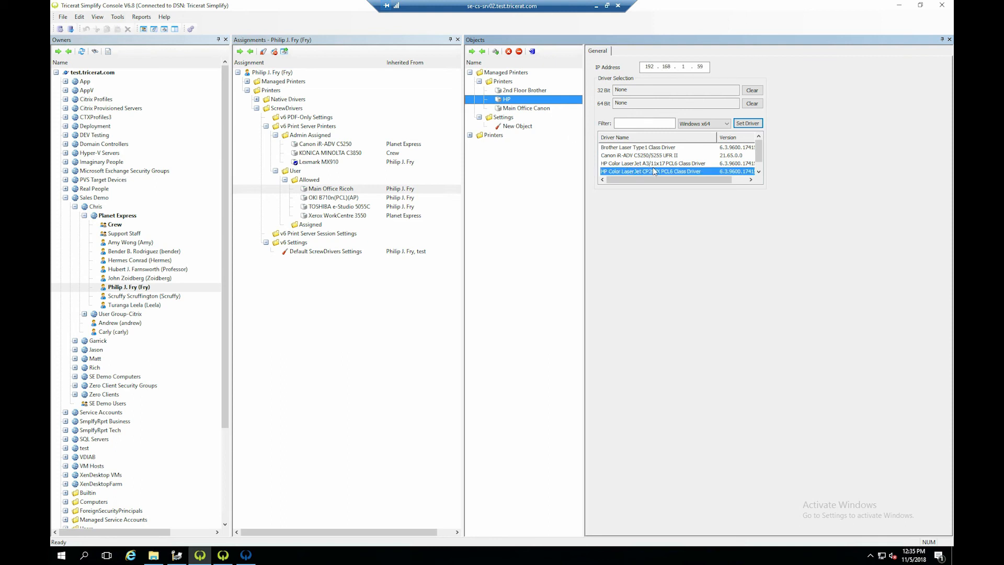
pyautogui.click(746, 124)
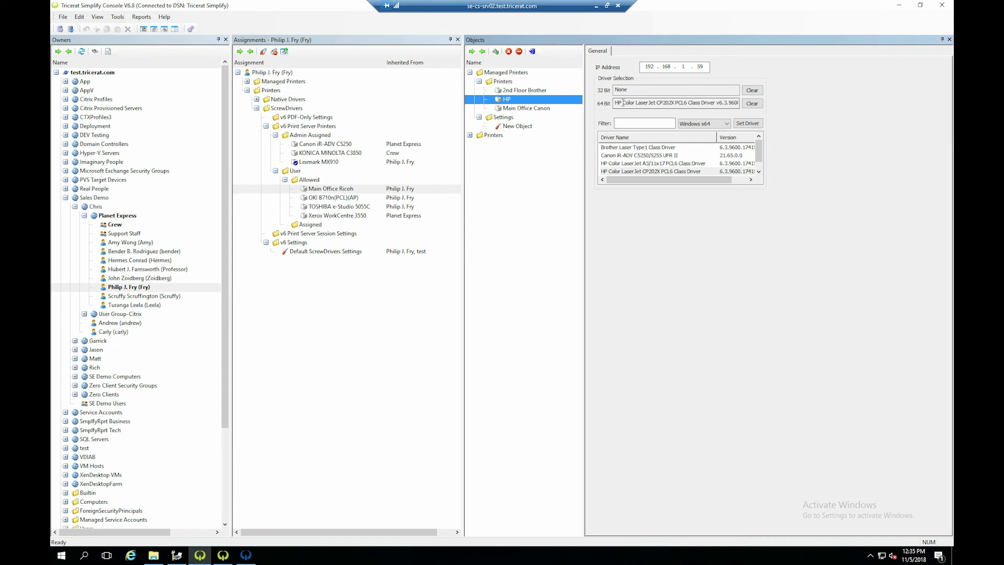
pyautogui.doubleClick(635, 91)
pyautogui.click(535, 52)
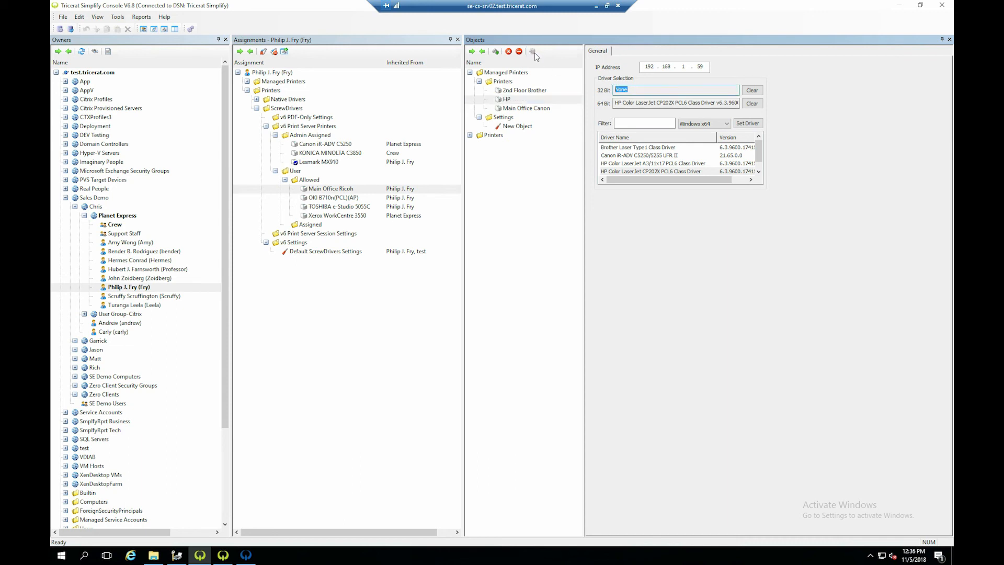
pyautogui.click(502, 92)
pyautogui.click(505, 99)
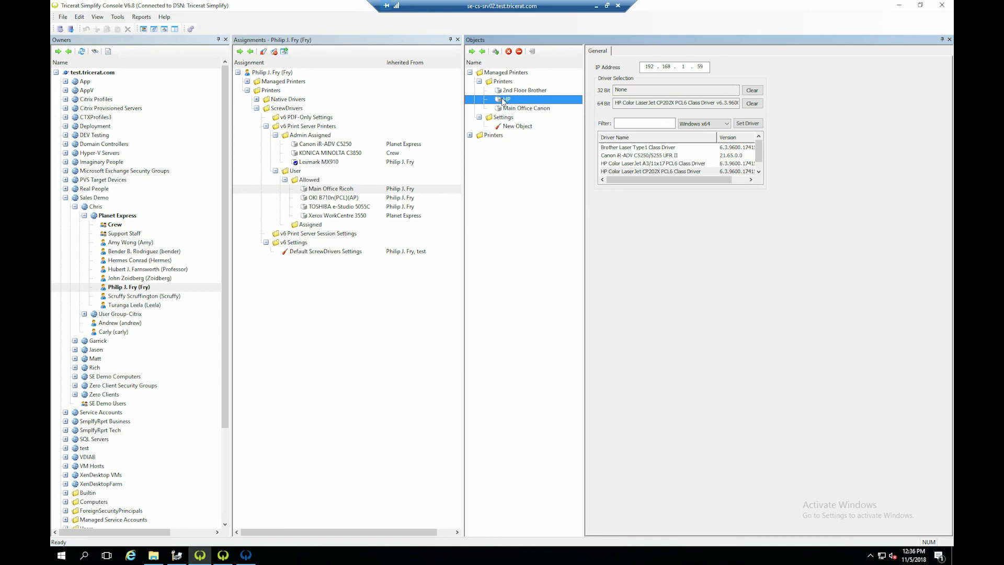
# - Add the 2nd Floor Brother to the user-allowed managed printers in the selected user's assignments
pyautogui.click(247, 90)
pyautogui.click(247, 81)
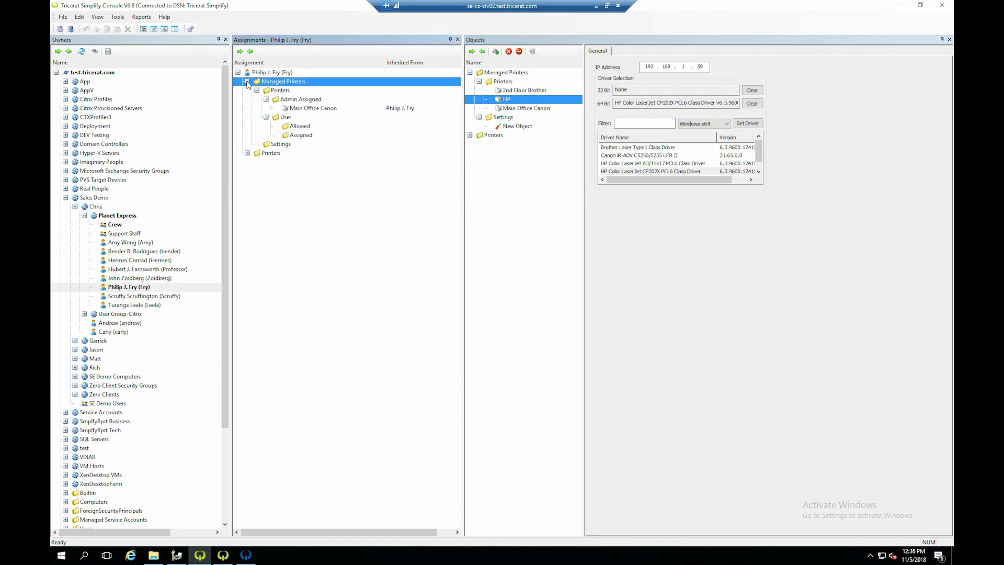
pyautogui.click(303, 109)
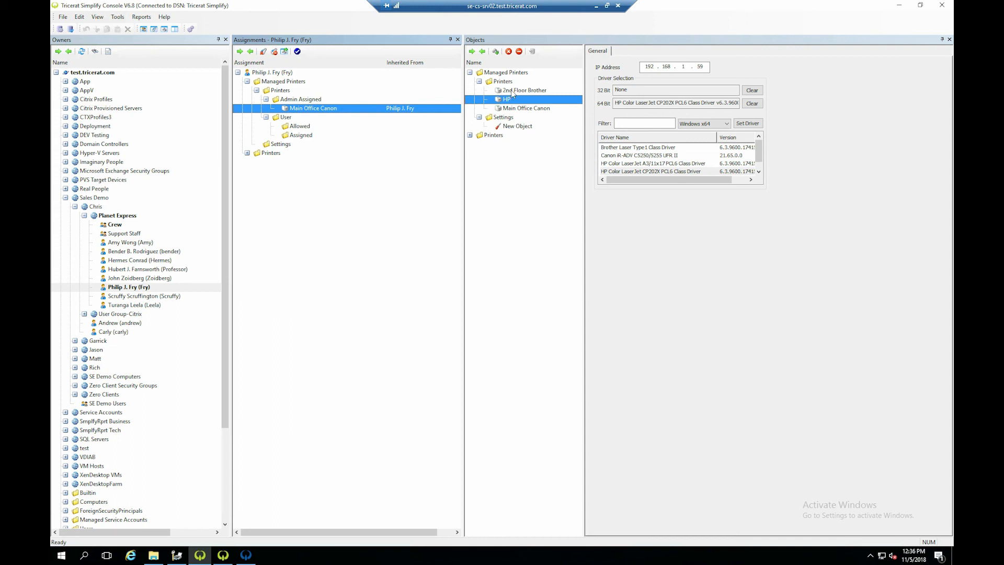
pyautogui.moveTo(511, 91); pyautogui.dragTo(308, 128)
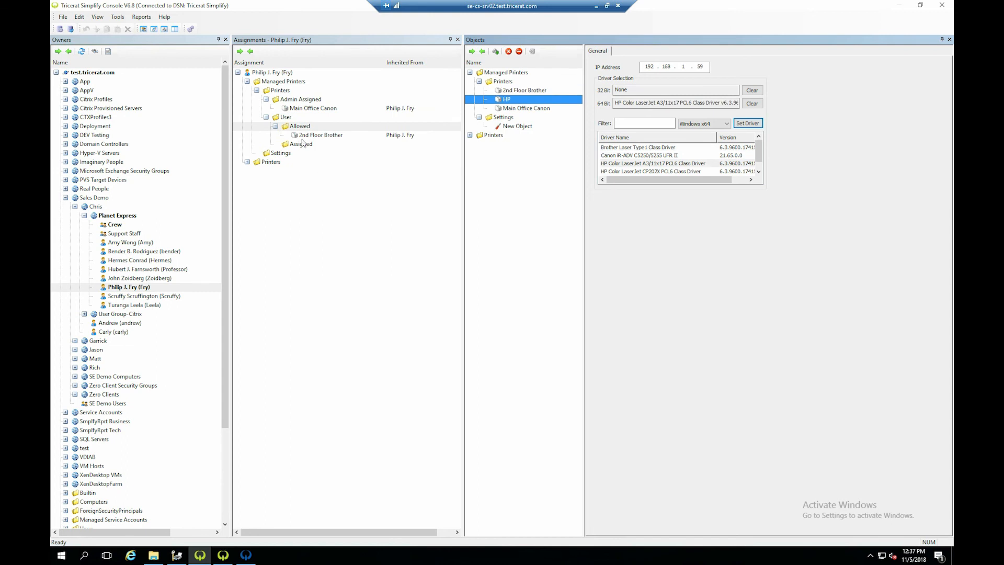
pyautogui.click(290, 108)
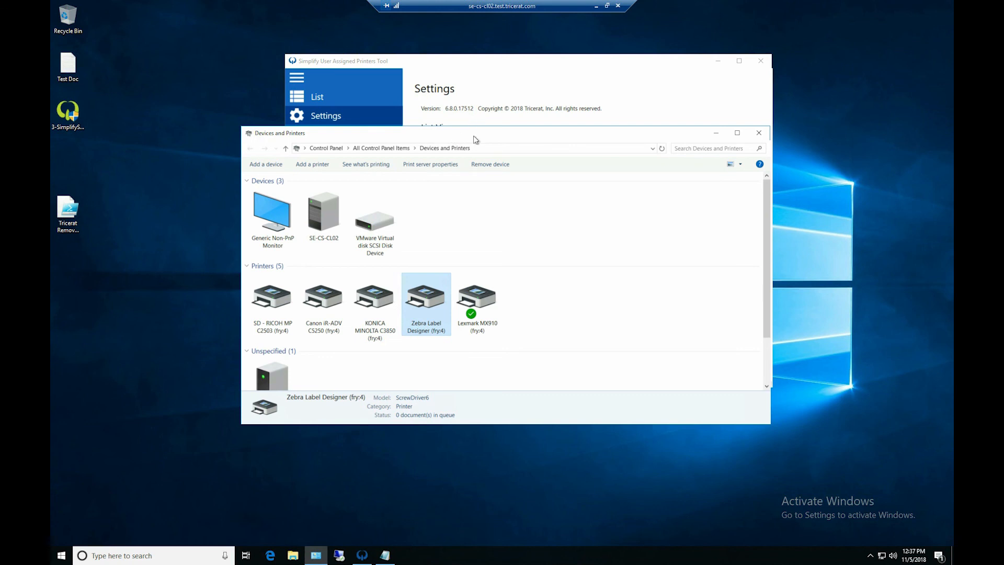
# - Refresh the Tricerat print queues from the Simplify User Assigned Printers Tool, and bring Devices and Printers to the front
pyautogui.moveTo(474, 136); pyautogui.dragTo(447, 150)
pyautogui.click(487, 72)
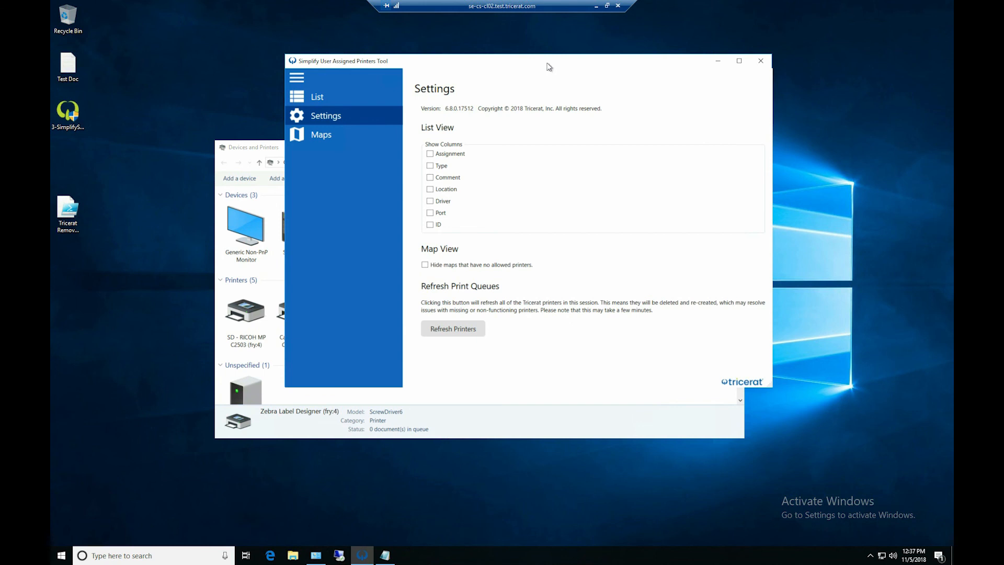
pyautogui.click(446, 328)
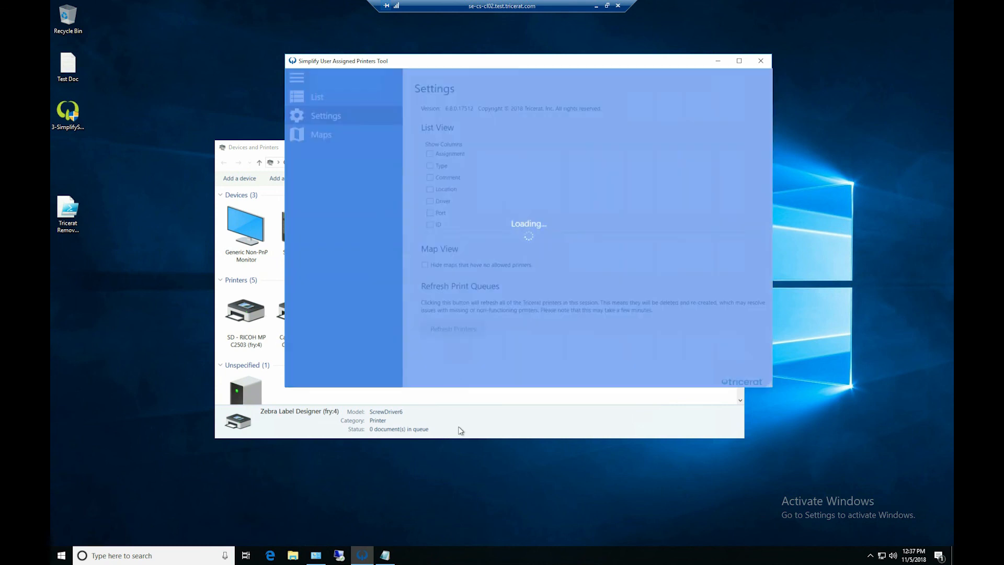
pyautogui.click(459, 427)
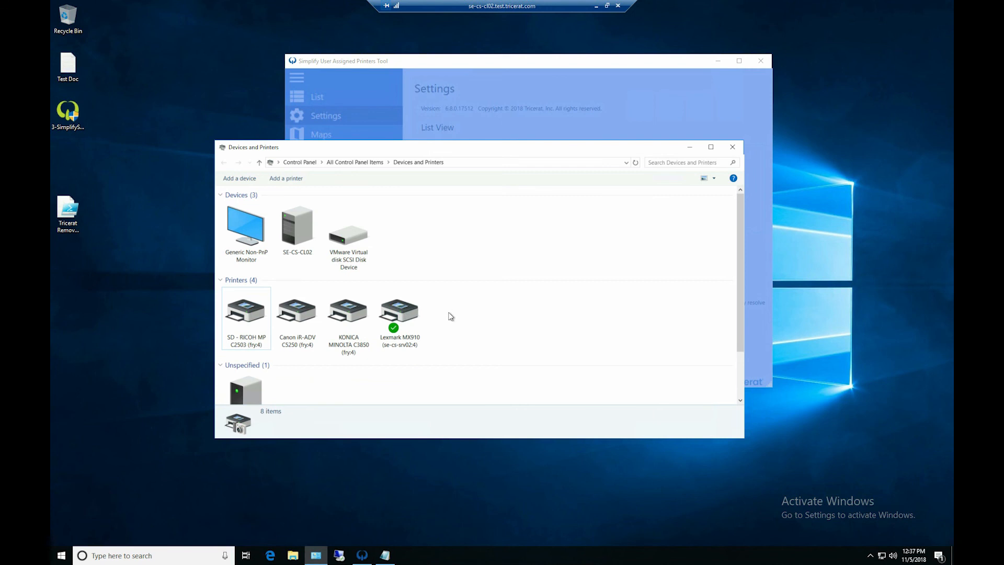
# - Check the installed printer drivers in the print server properties for the Canon driver, and inspect the Main Office Canon printer's details
pyautogui.scroll(-2, 450, 314)
pyautogui.scroll(2, 461, 311)
pyautogui.click(348, 314)
pyautogui.click(397, 179)
pyautogui.click(453, 206)
pyautogui.moveTo(454, 188); pyautogui.dragTo(605, 153)
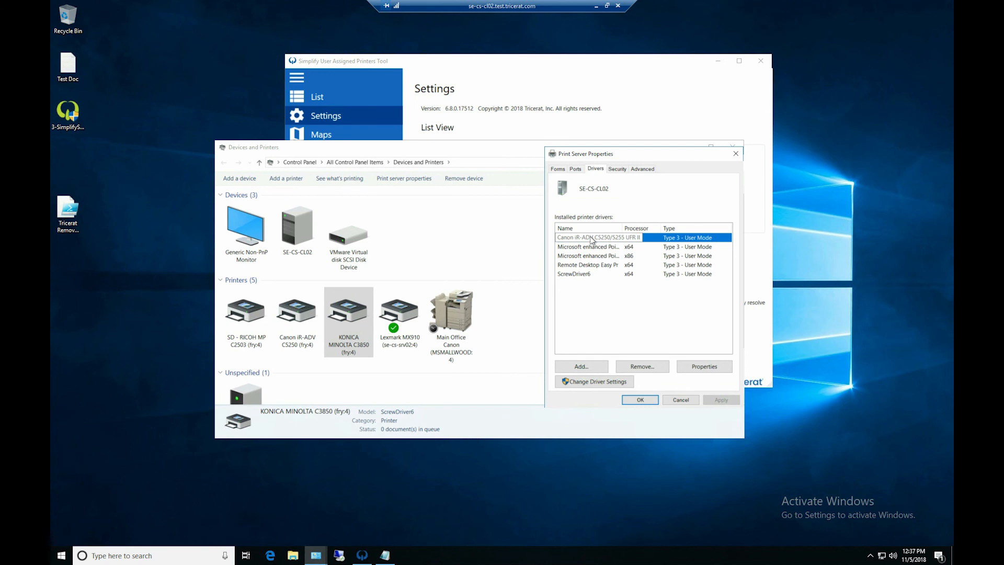
pyautogui.click(454, 320)
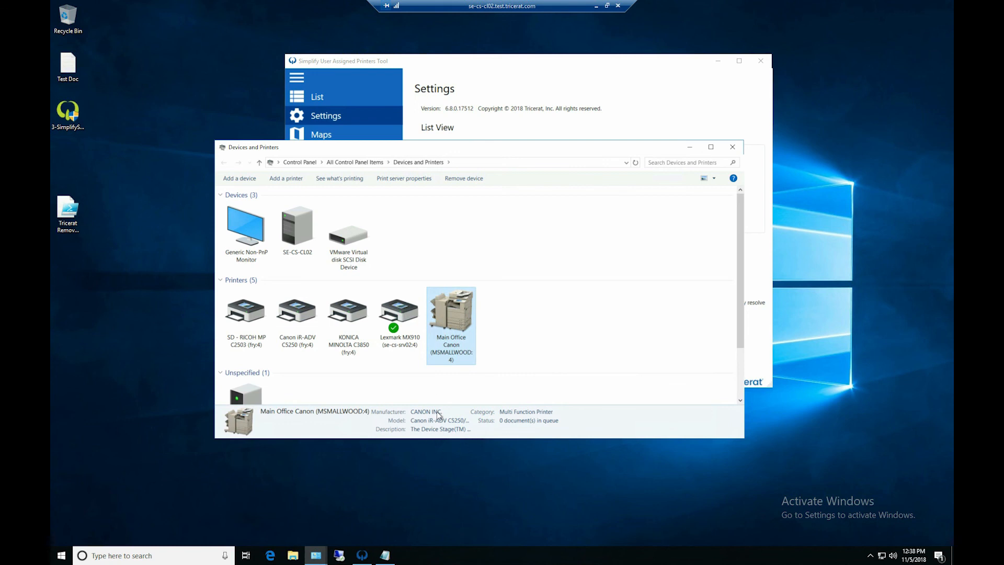
# - Show the ER Building map in the User Assigned Printers Tool, and view the TOSHIBA e-Studio 5055C printer's details
pyautogui.click(382, 74)
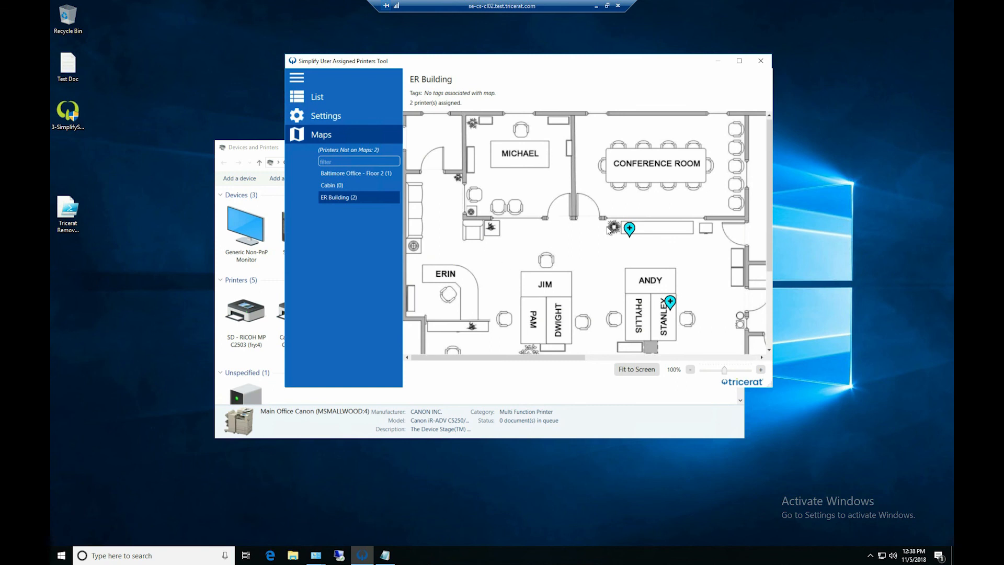
pyautogui.scroll(-2, 531, 260)
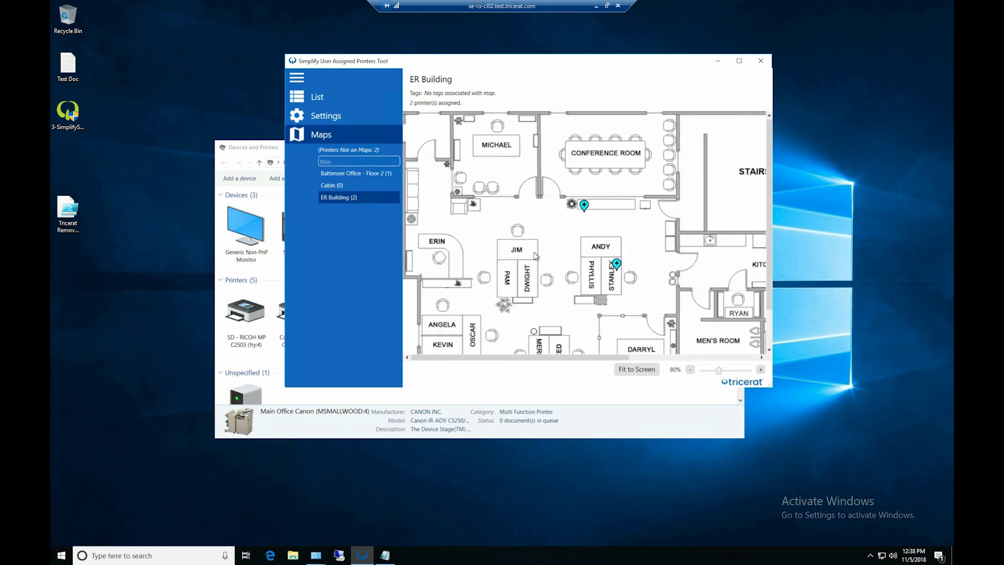
pyautogui.click(584, 204)
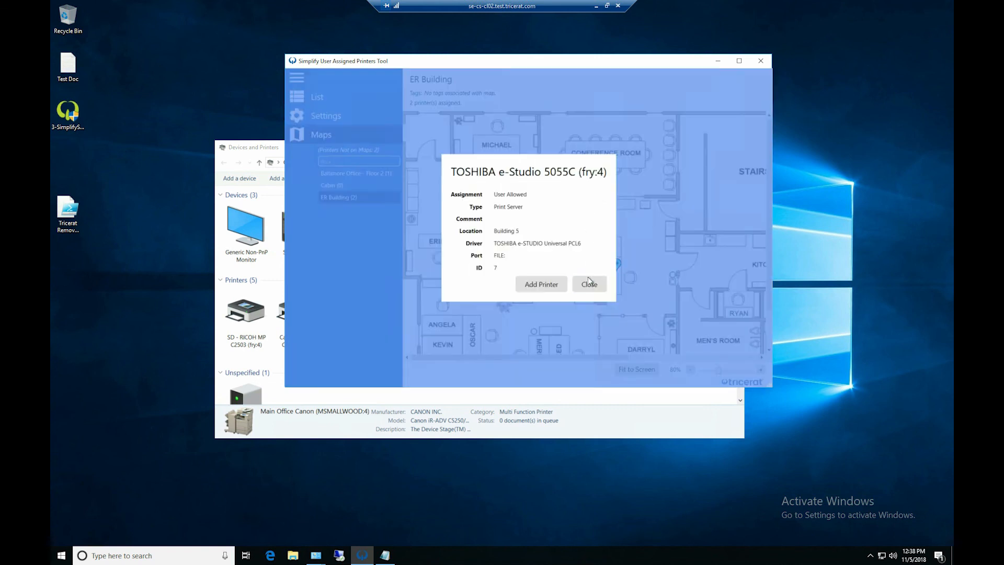